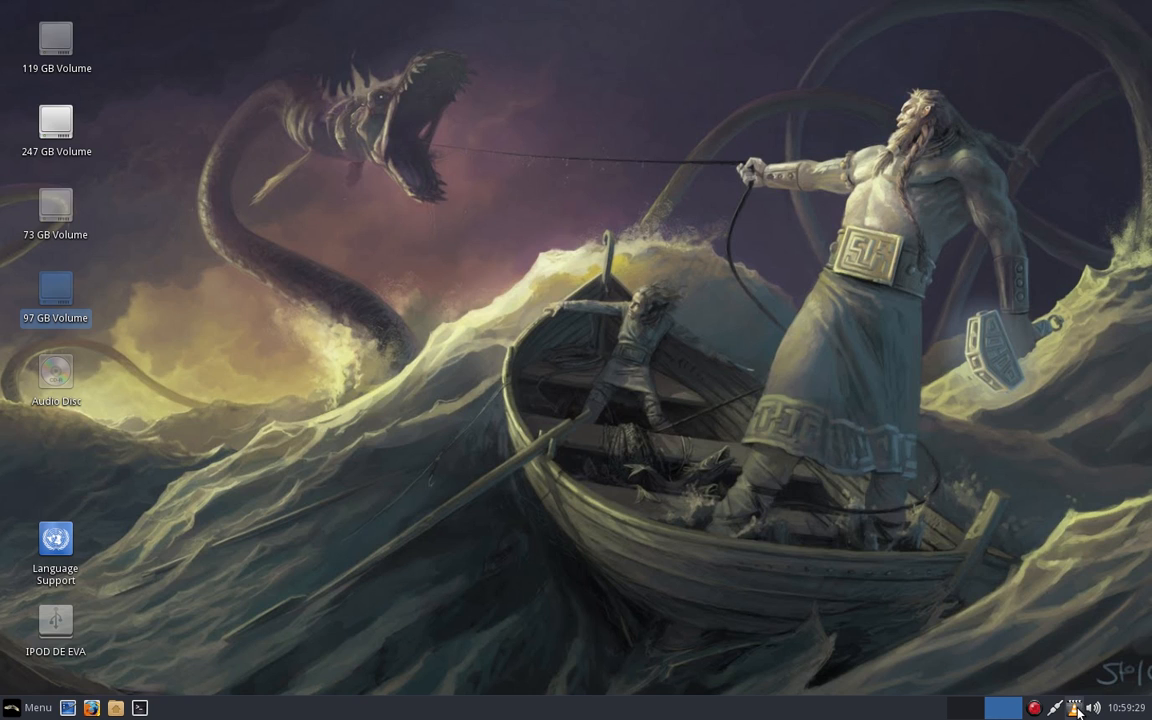
Step: Bring up the running VLC media player, set its volume to 27%, and minimize its window again
right_click(1077, 708)
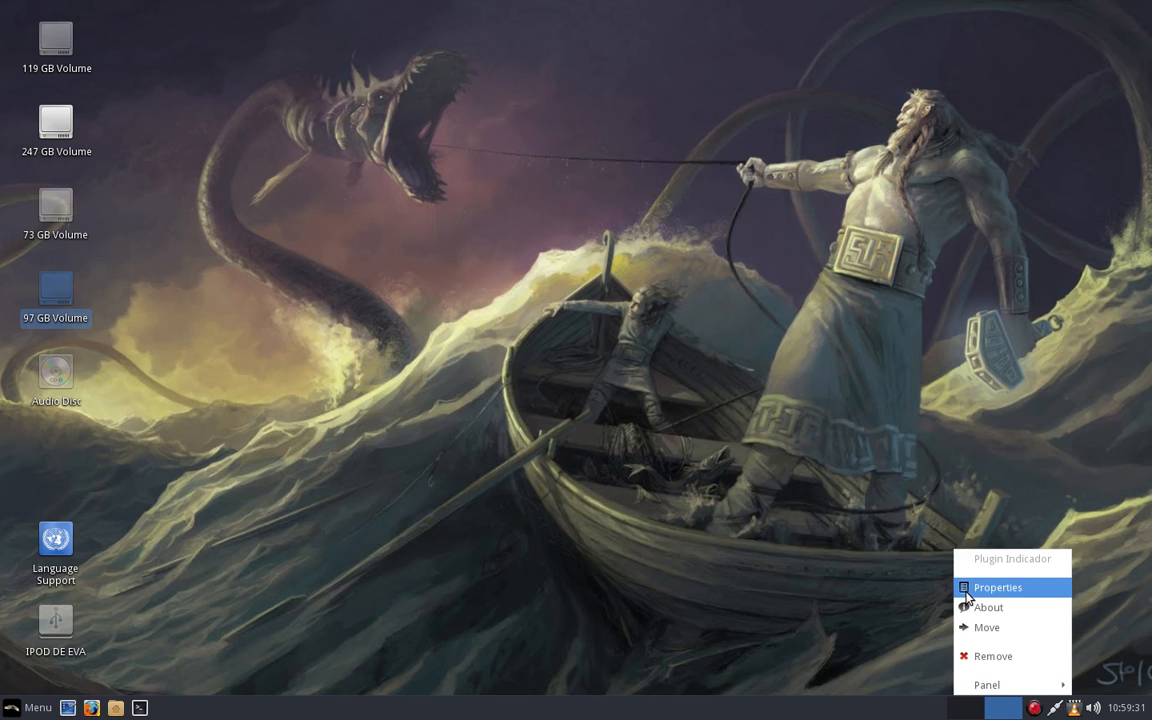
click(1075, 706)
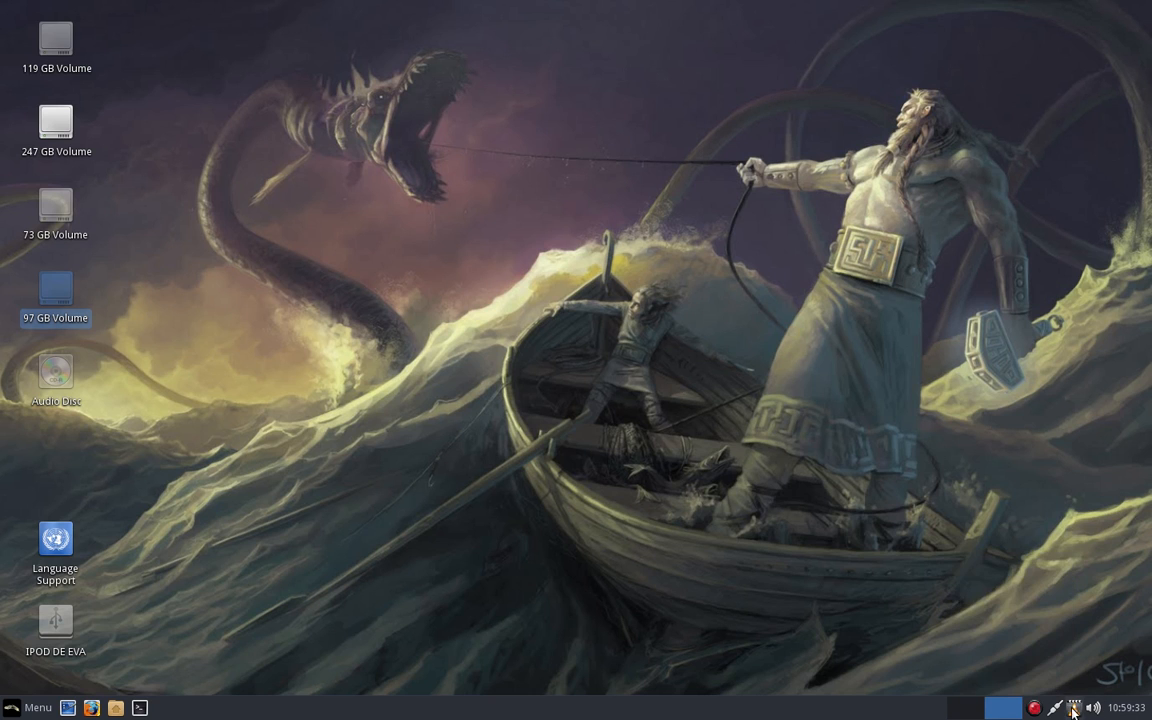
right_click(1073, 704)
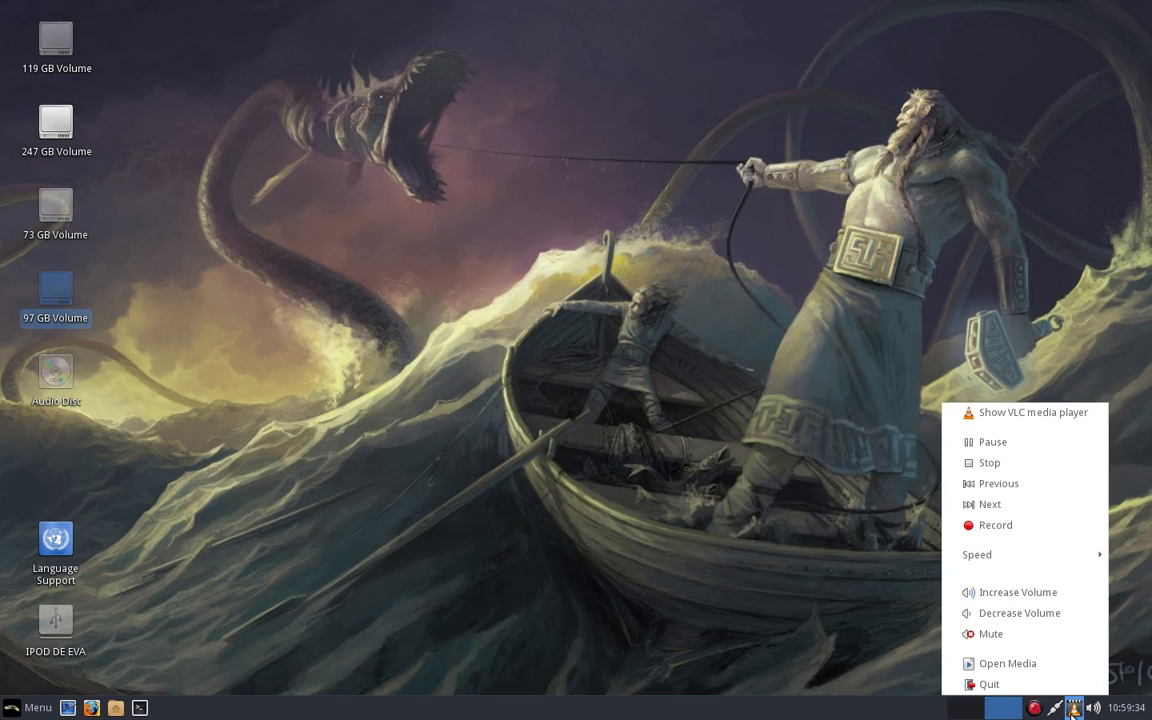
click(1000, 405)
click(970, 515)
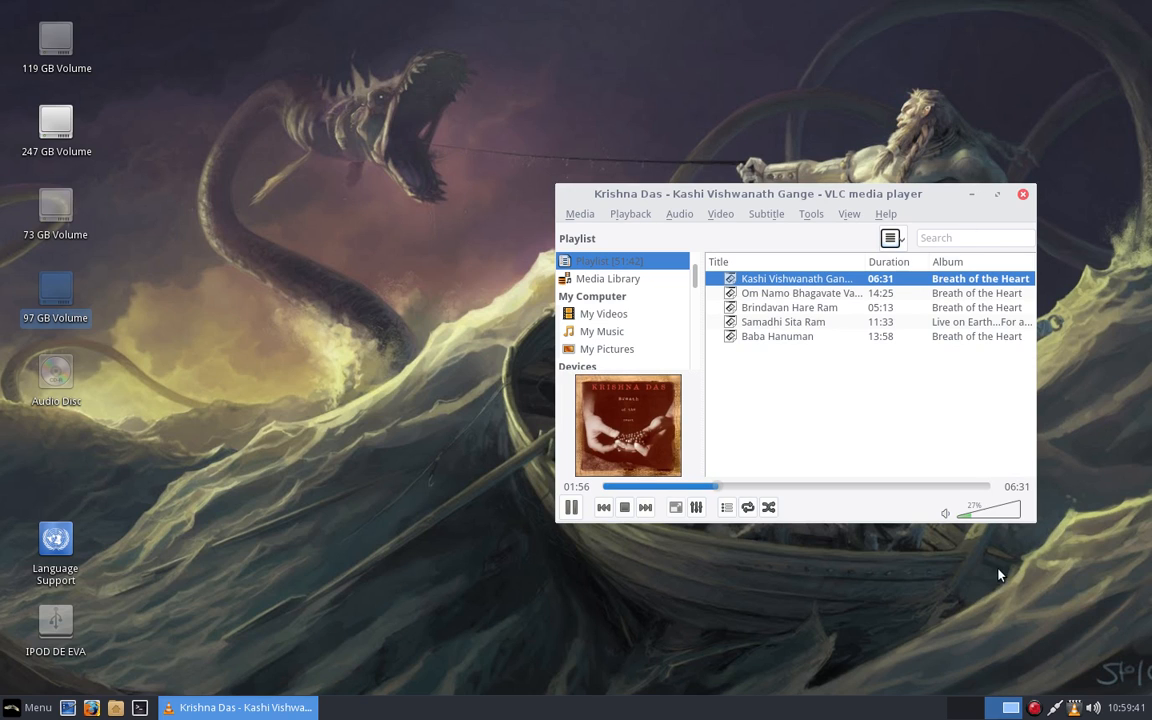
click(972, 196)
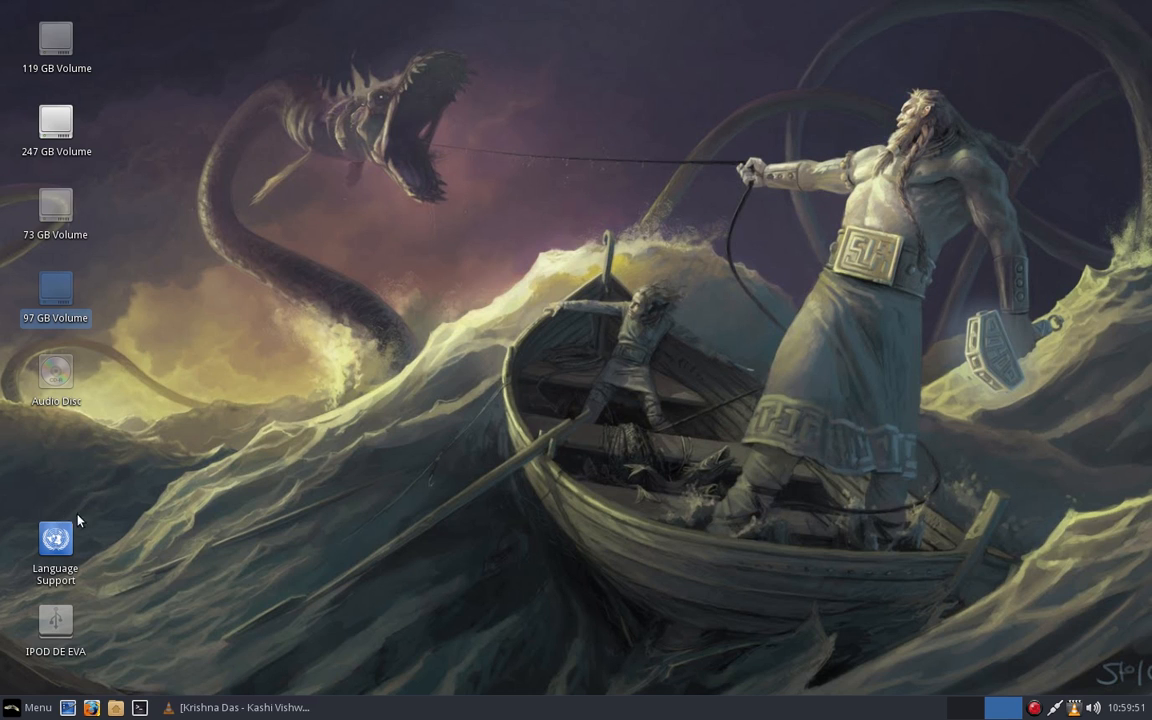
Step: Look through the categories in the system Settings manager, including Pessoal, Hardware, Sistema and Outros, and close it
click(6, 698)
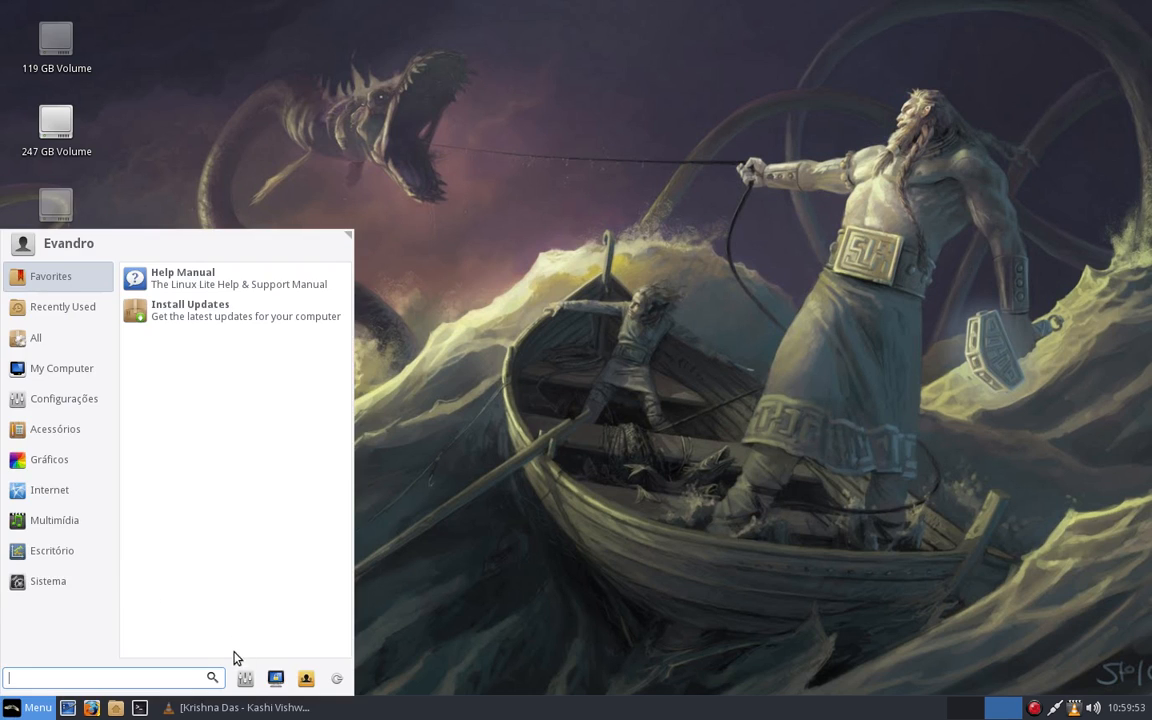
click(235, 682)
scroll(400, 365, down, 1)
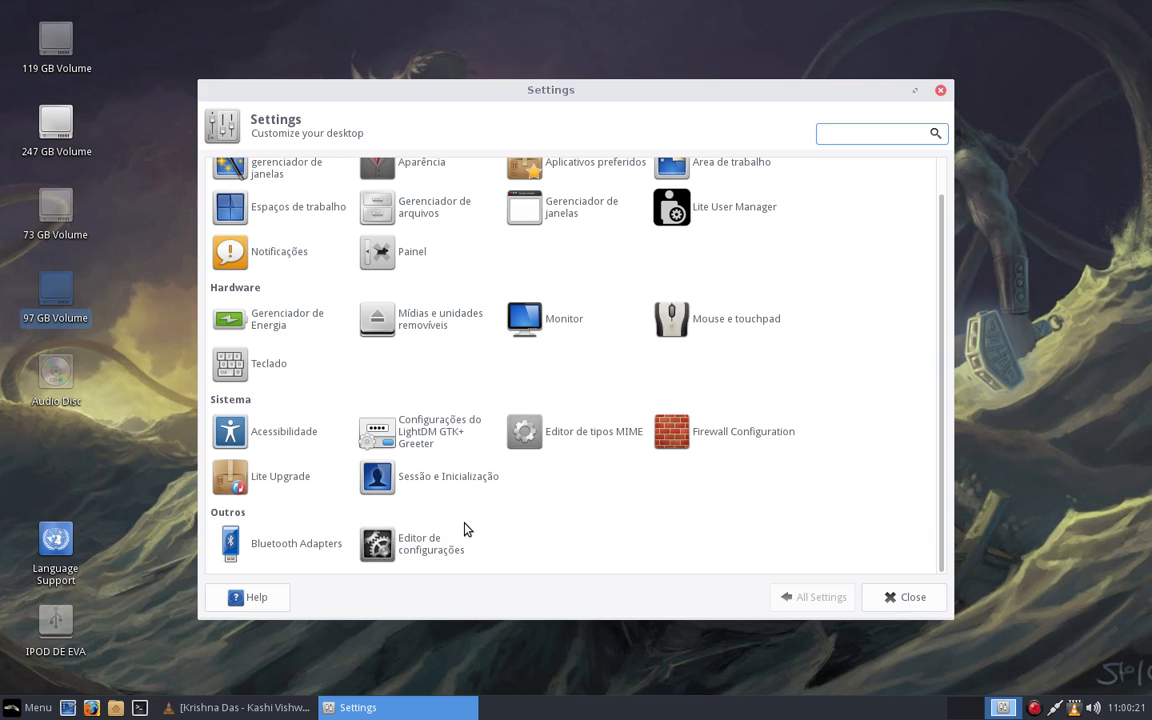
click(21, 708)
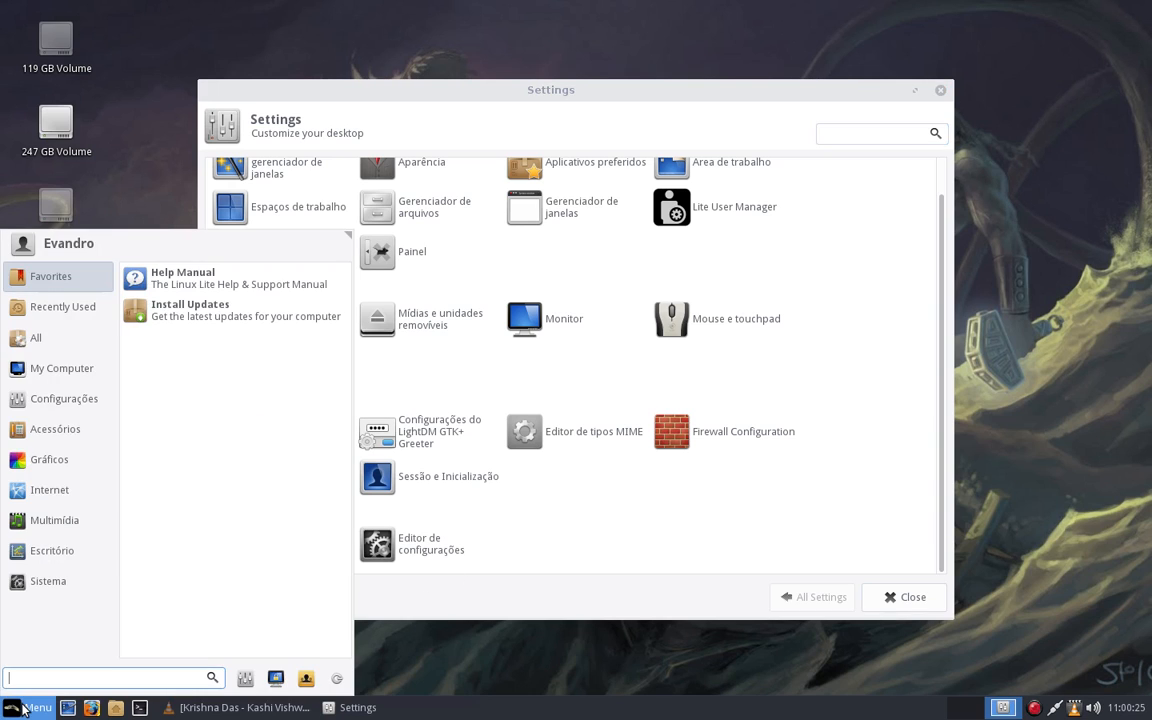
click(26, 708)
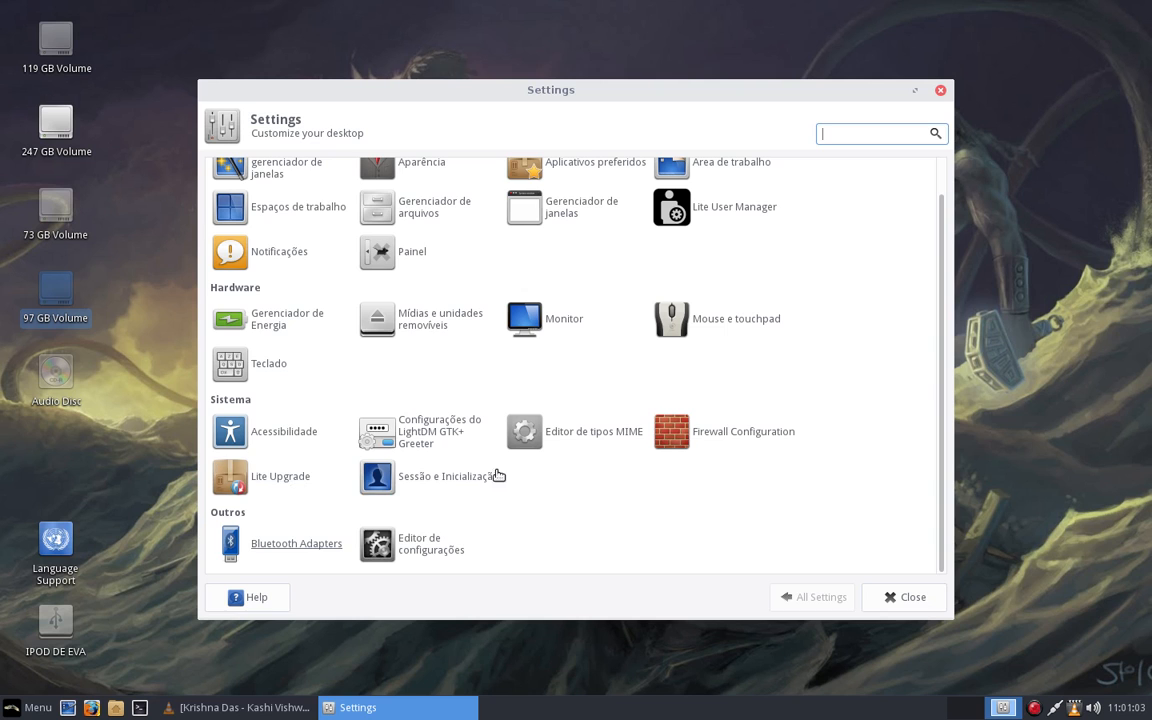
scroll(510, 482, up, 1)
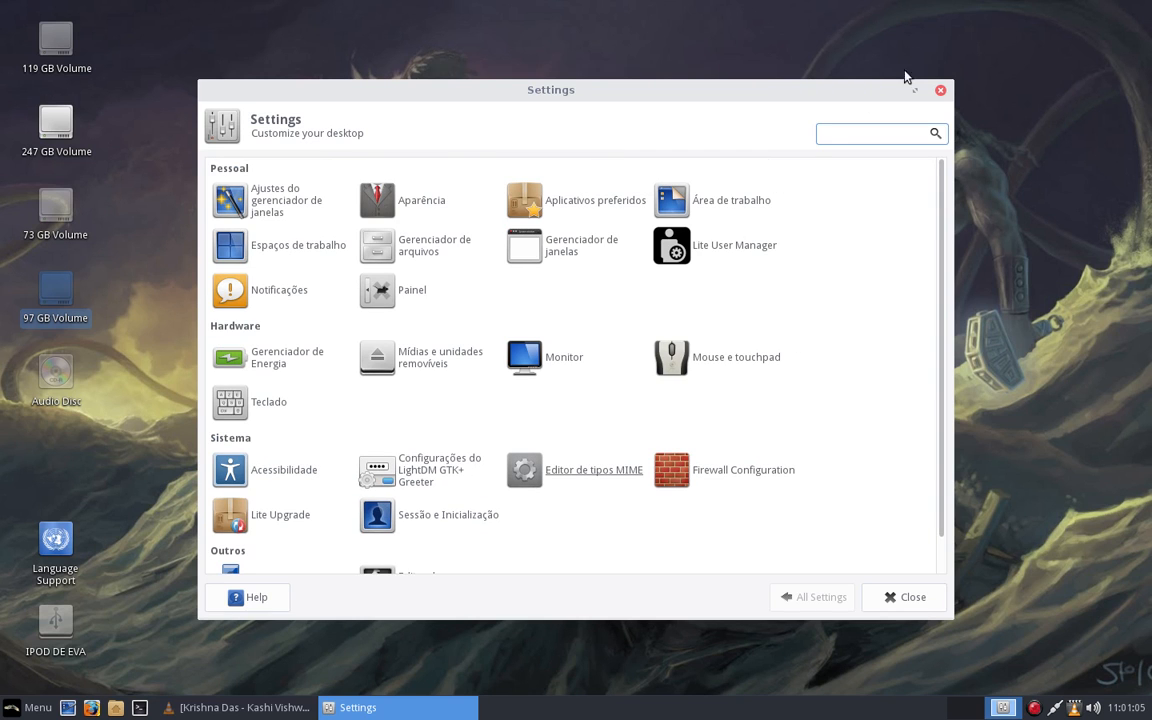
click(940, 90)
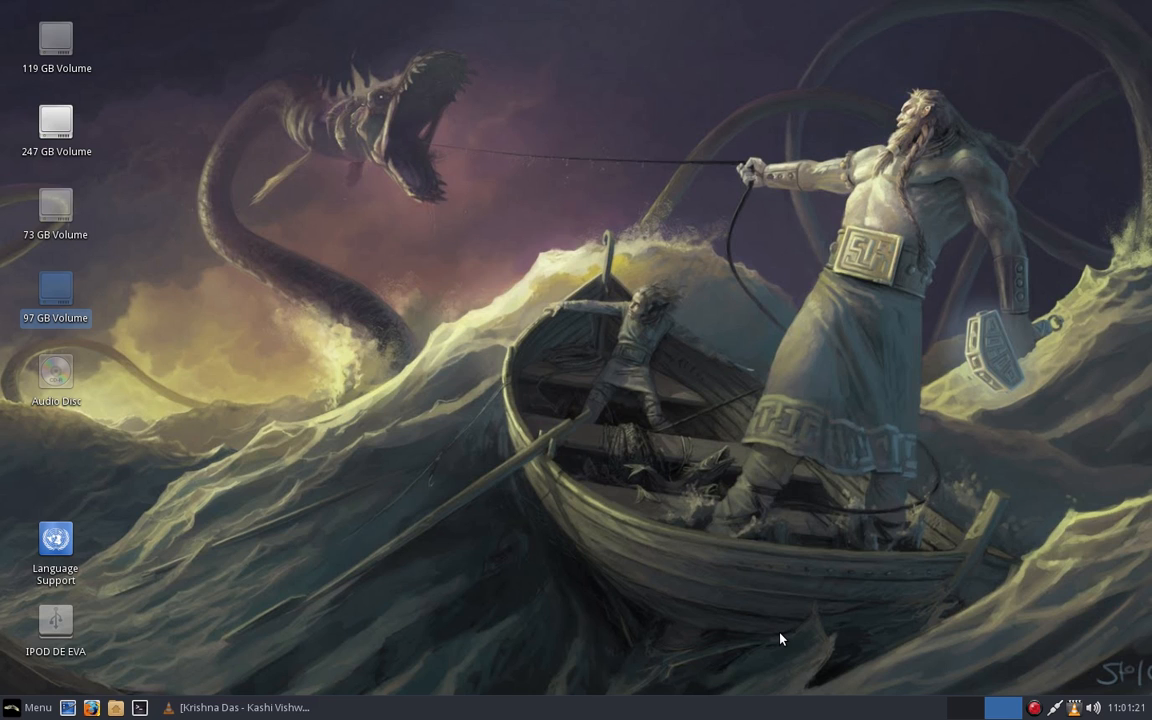
click(12, 708)
click(448, 472)
click(28, 712)
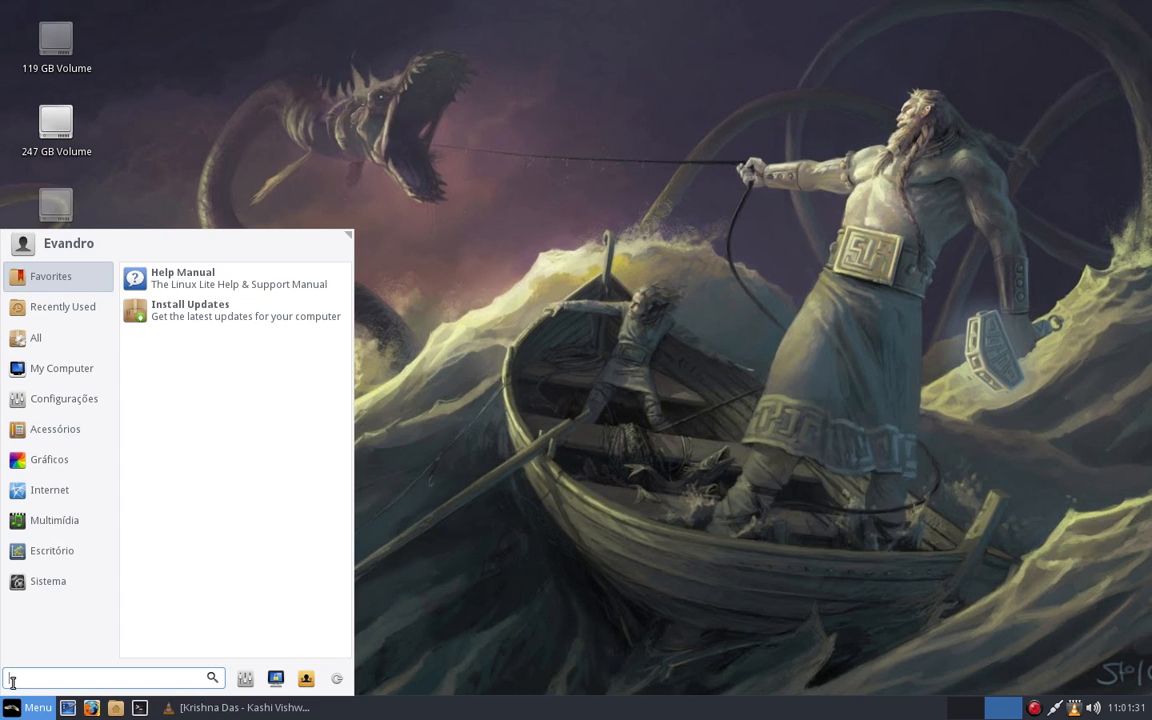
click(470, 621)
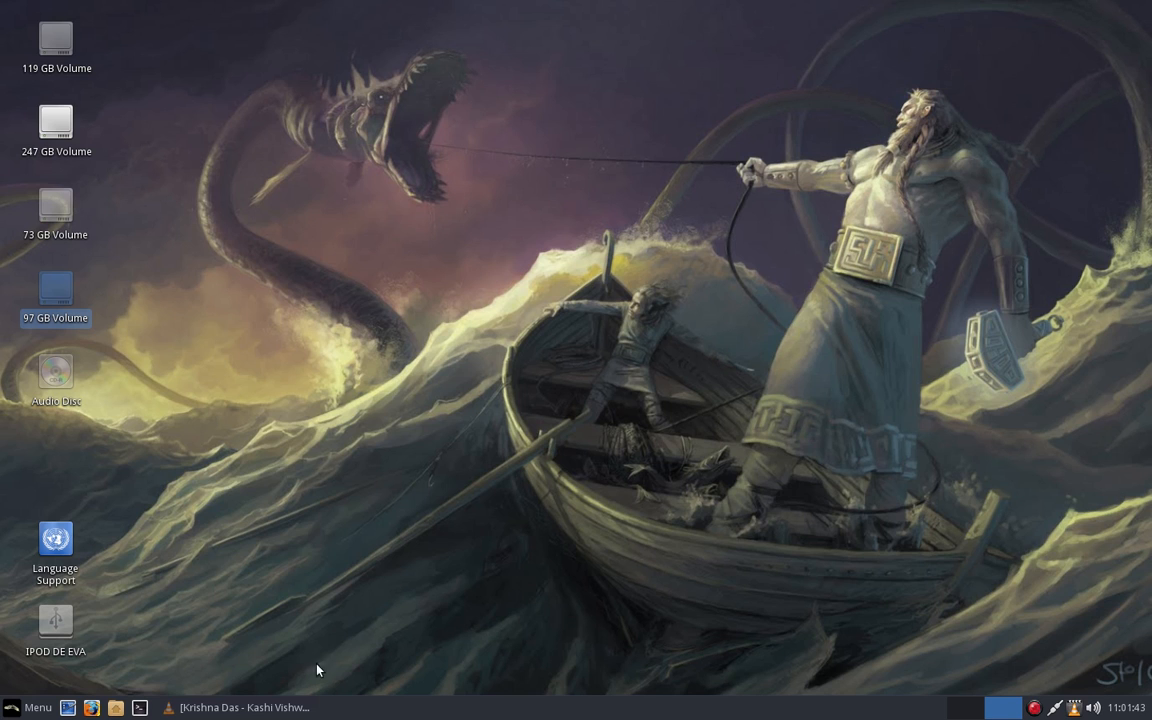
Step: Examine the applications offered in each start menu category, from Favorites through Multimídia, Escritório and Sistema
click(30, 706)
click(51, 368)
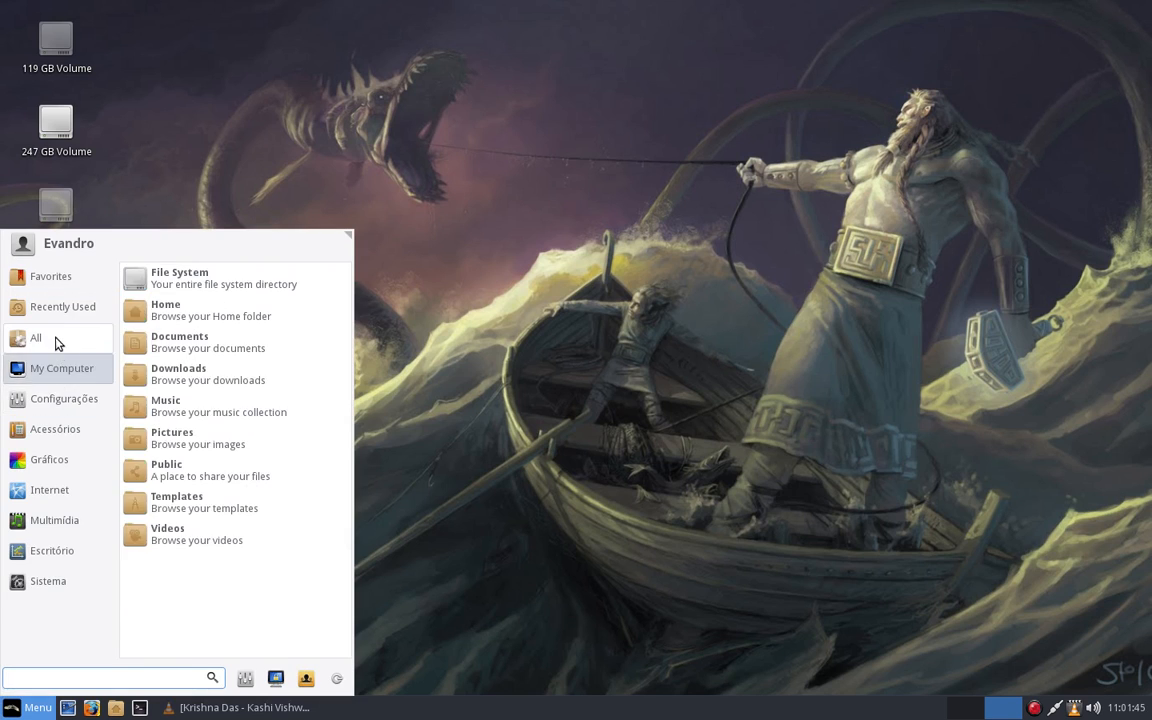
click(52, 277)
click(57, 306)
click(56, 335)
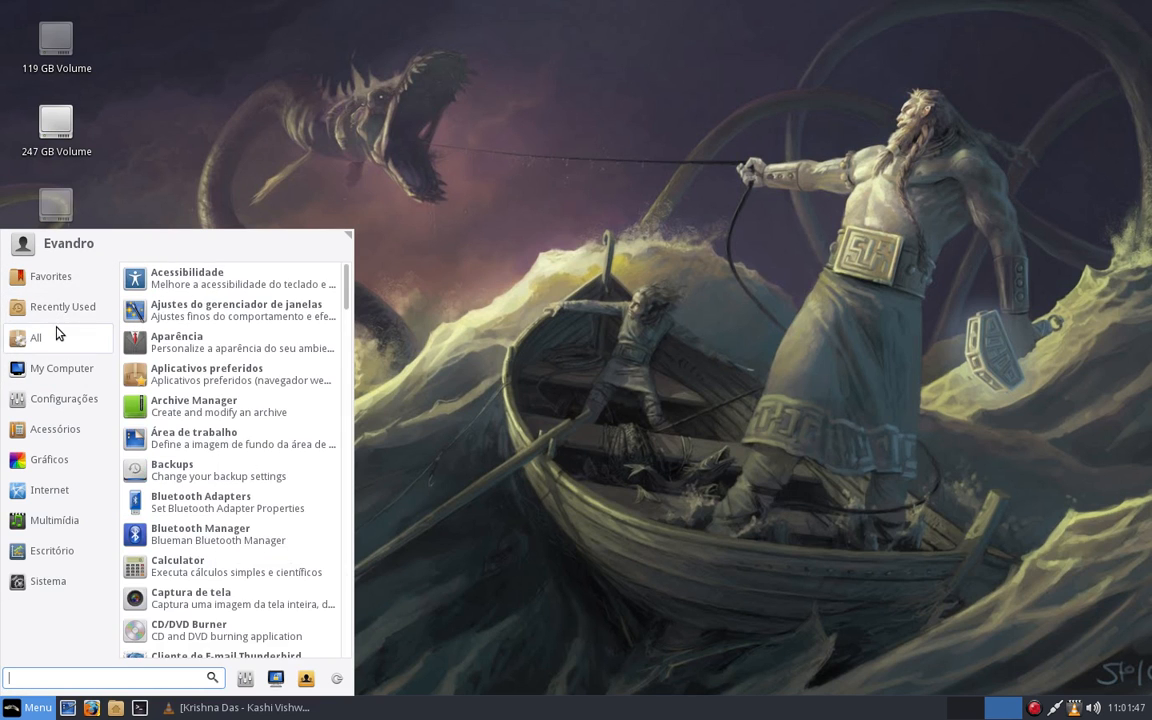
click(30, 305)
click(57, 332)
click(54, 369)
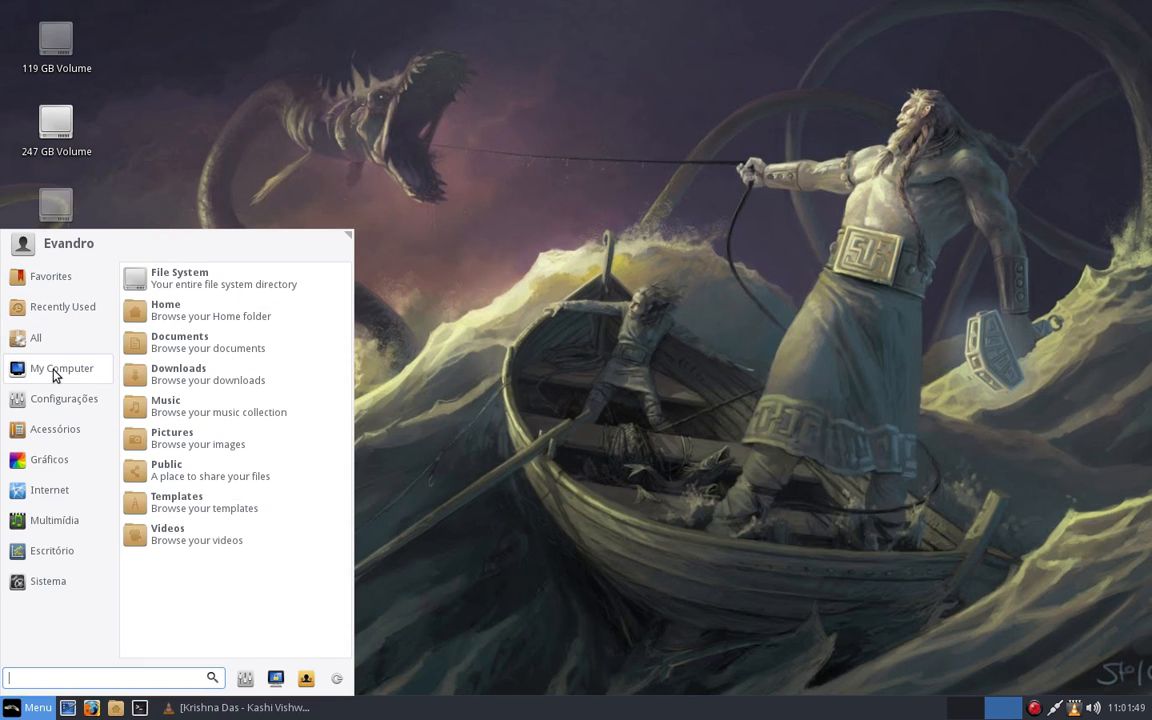
click(51, 399)
click(51, 429)
click(50, 461)
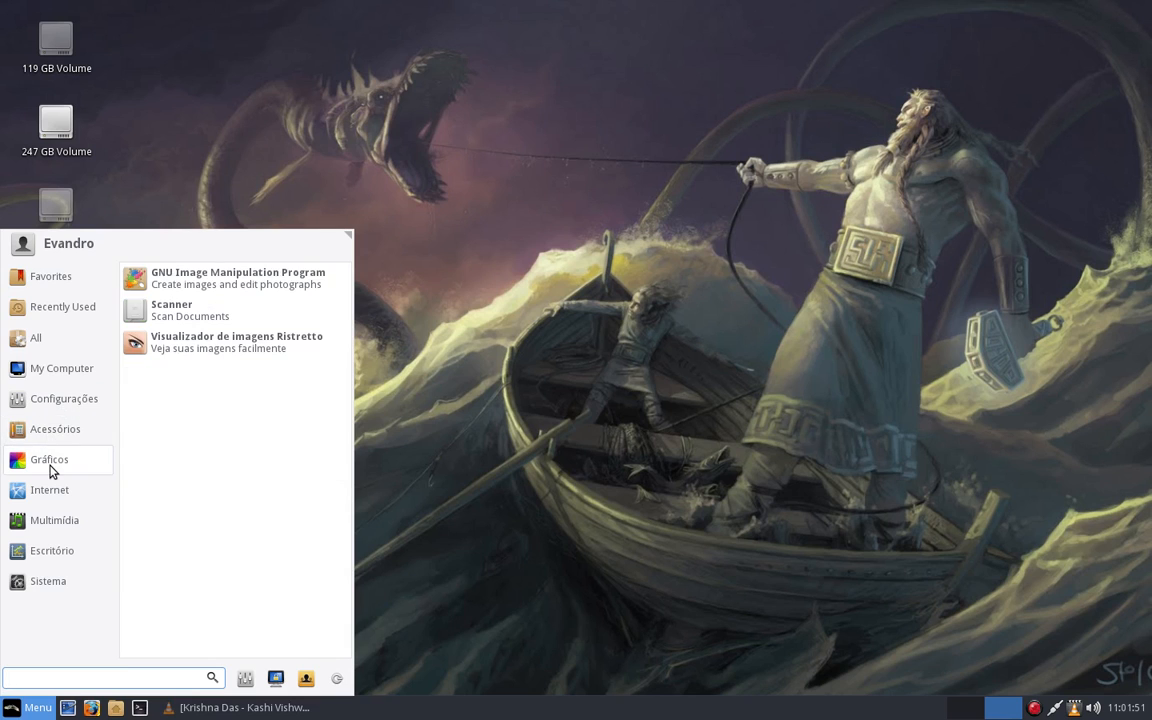
click(55, 498)
click(80, 583)
click(76, 519)
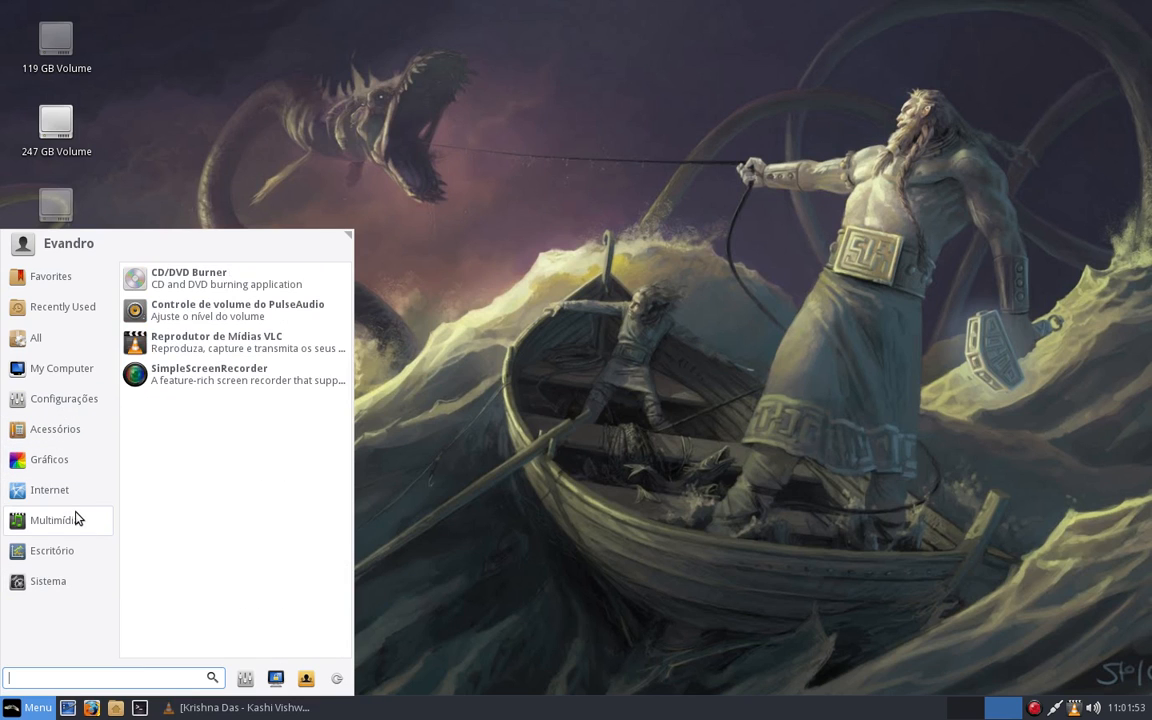
click(24, 548)
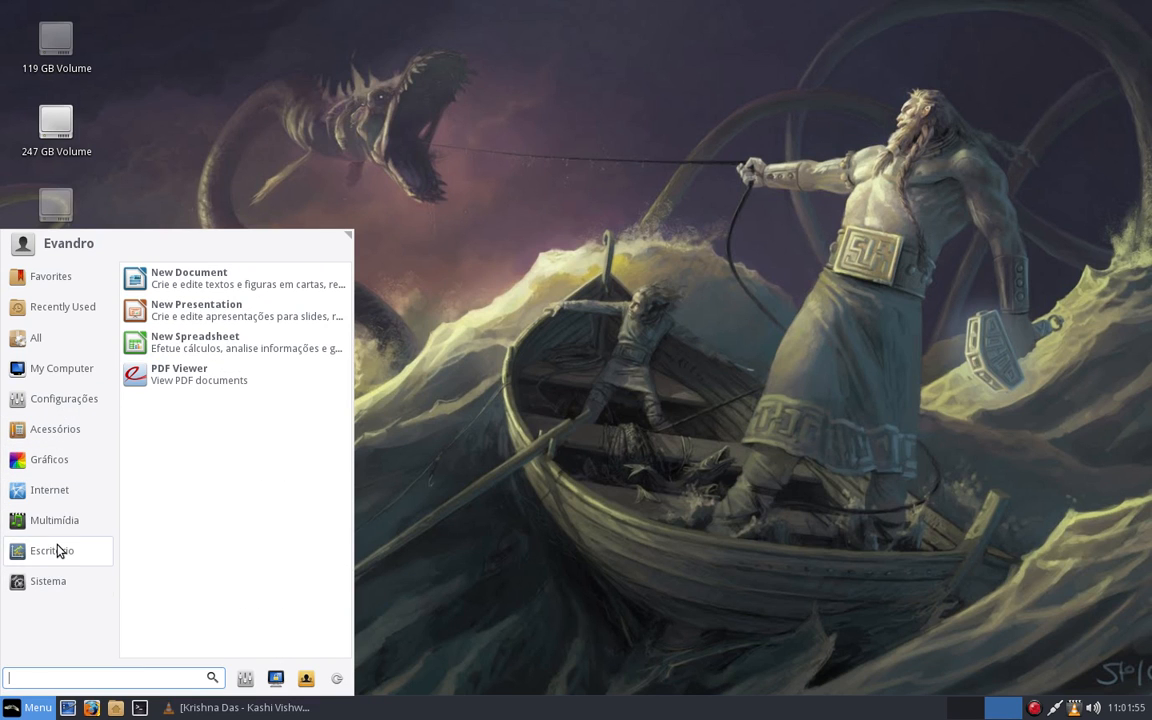
click(57, 581)
click(50, 550)
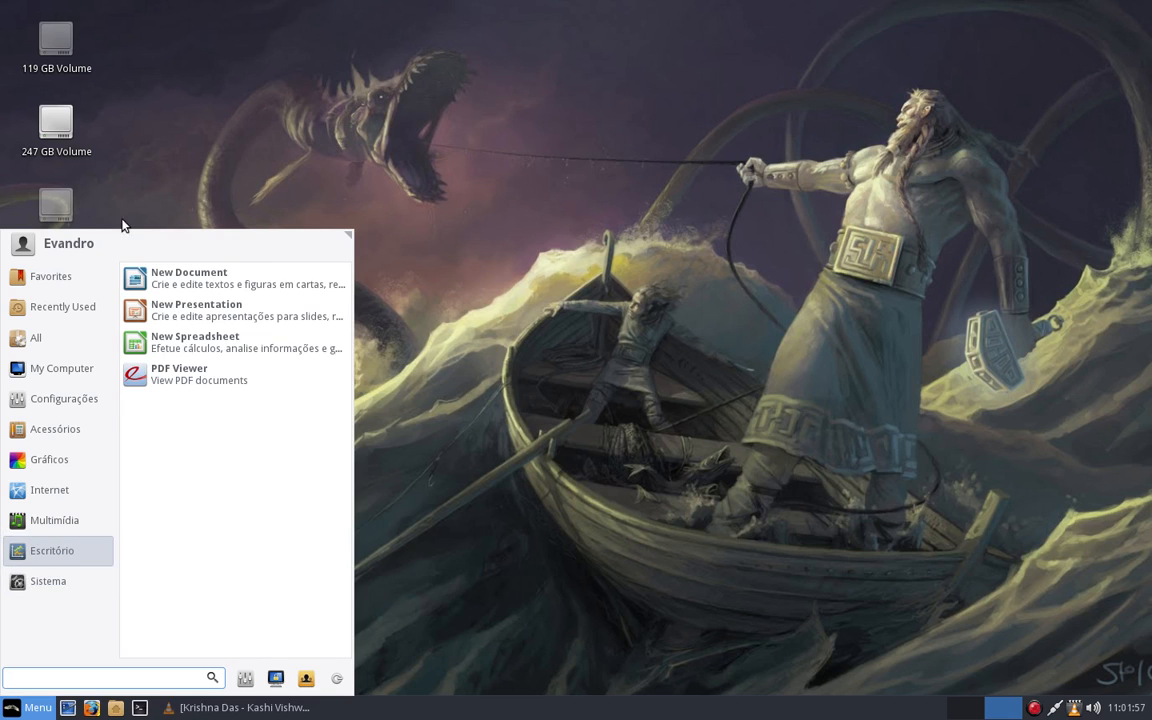
click(578, 381)
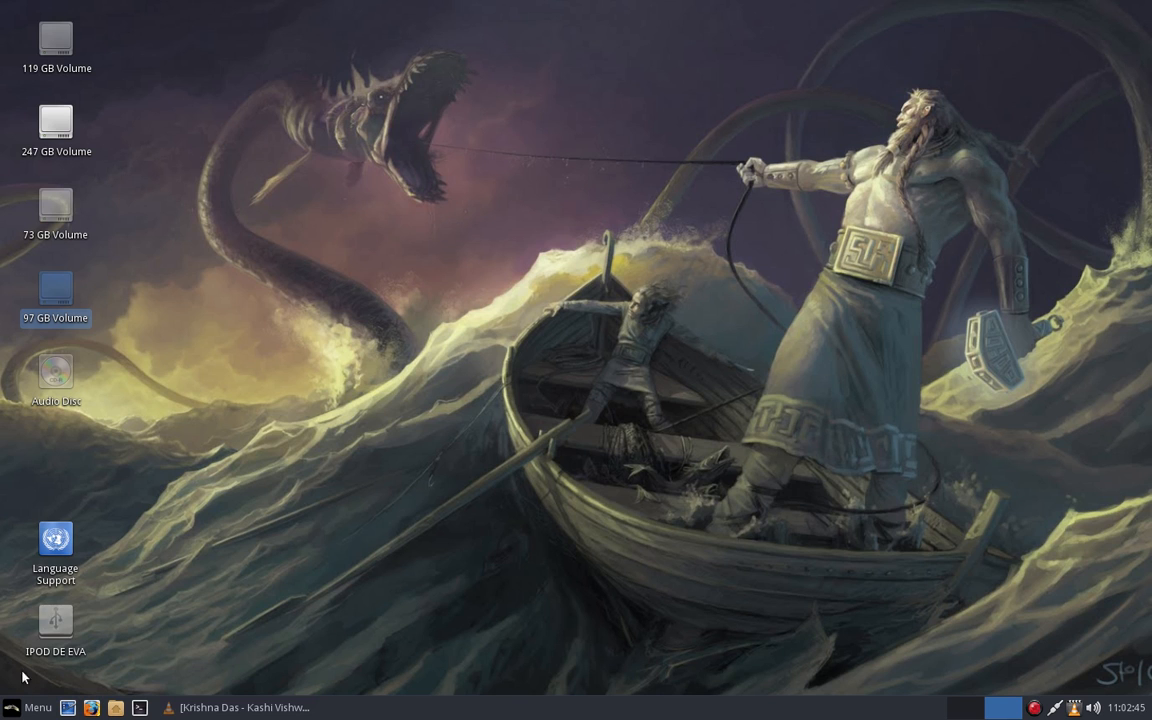
click(24, 708)
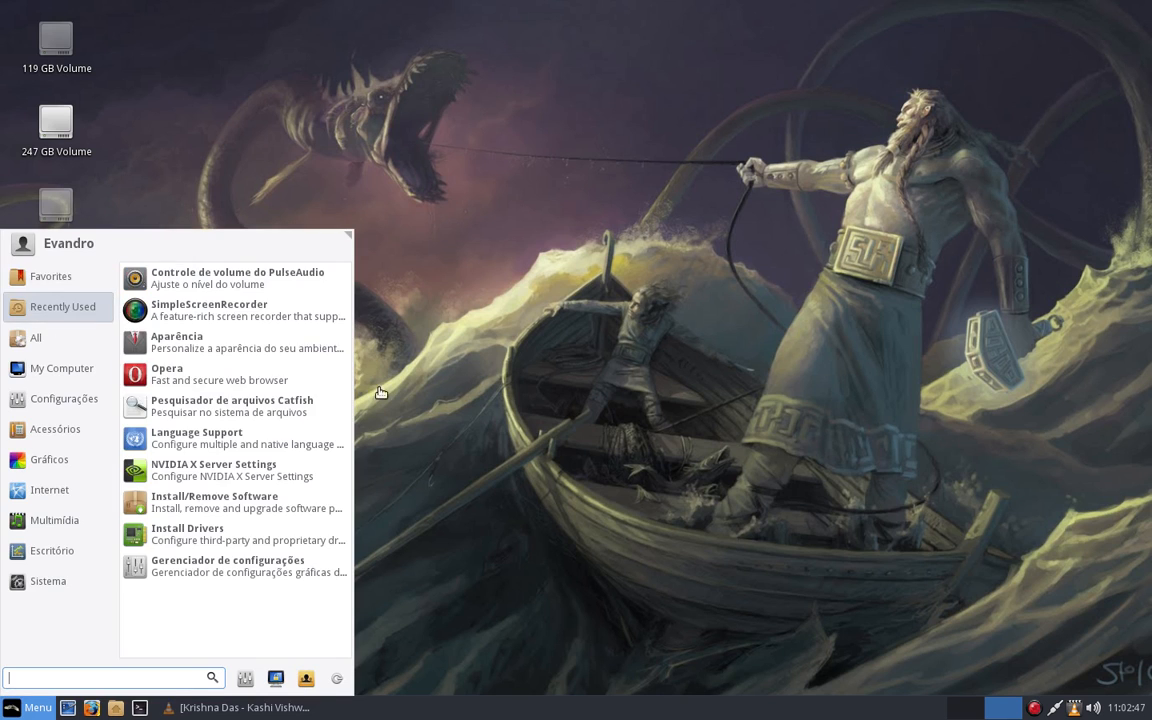
click(470, 357)
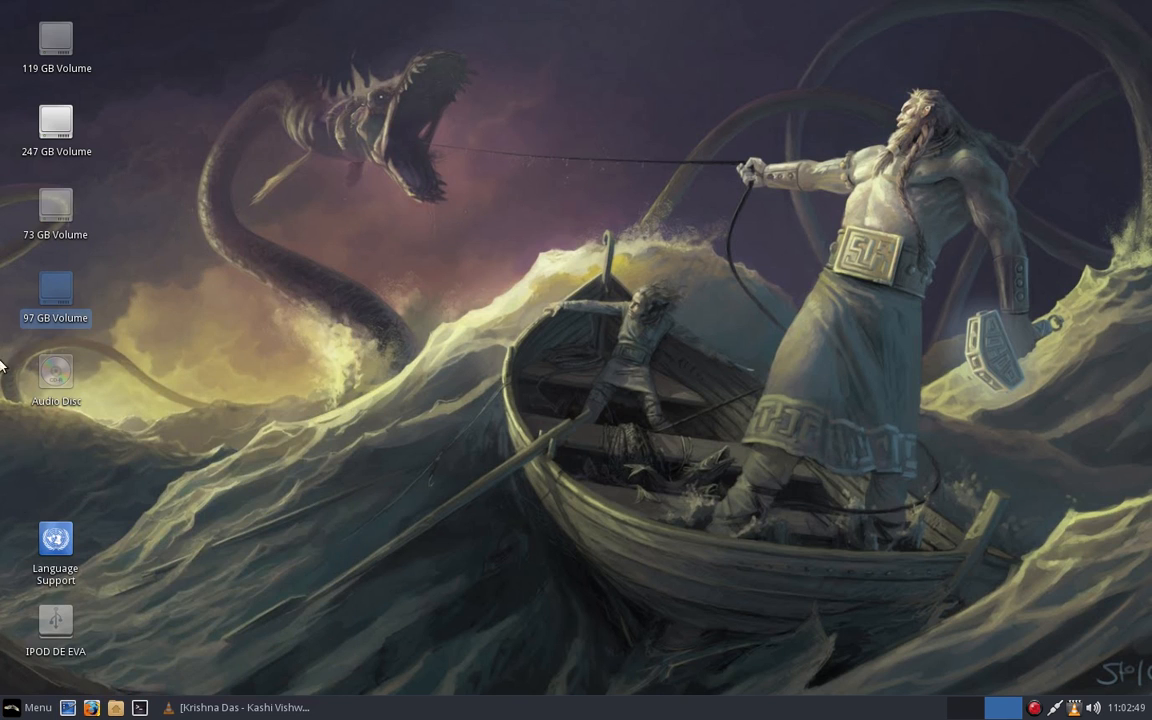
click(36, 707)
click(690, 250)
click(5, 711)
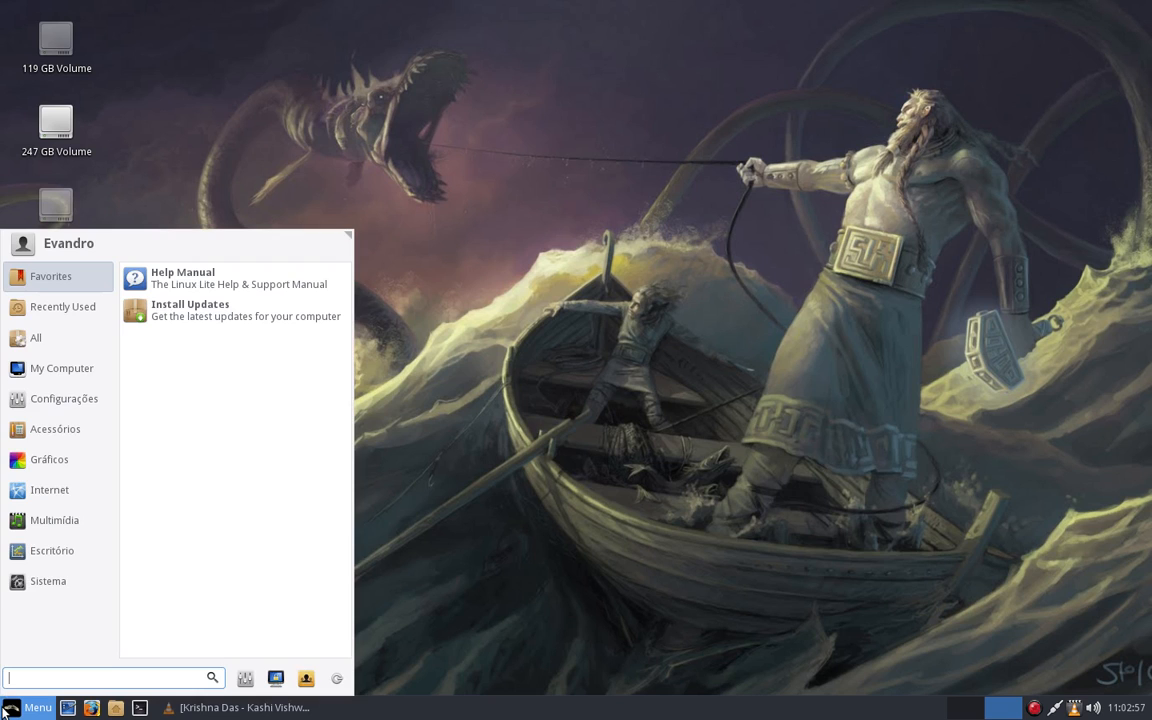
click(481, 400)
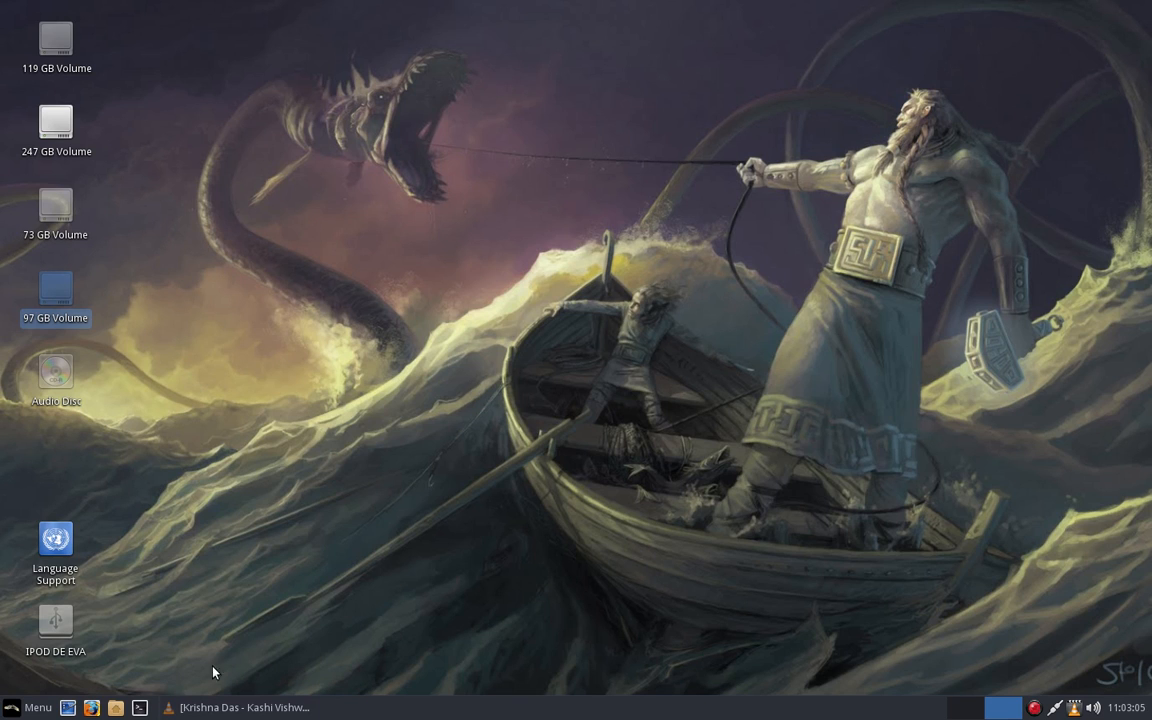
Step: Open a terminal in the middle of the desktop and become root with sudo su, entering the account password
click(142, 707)
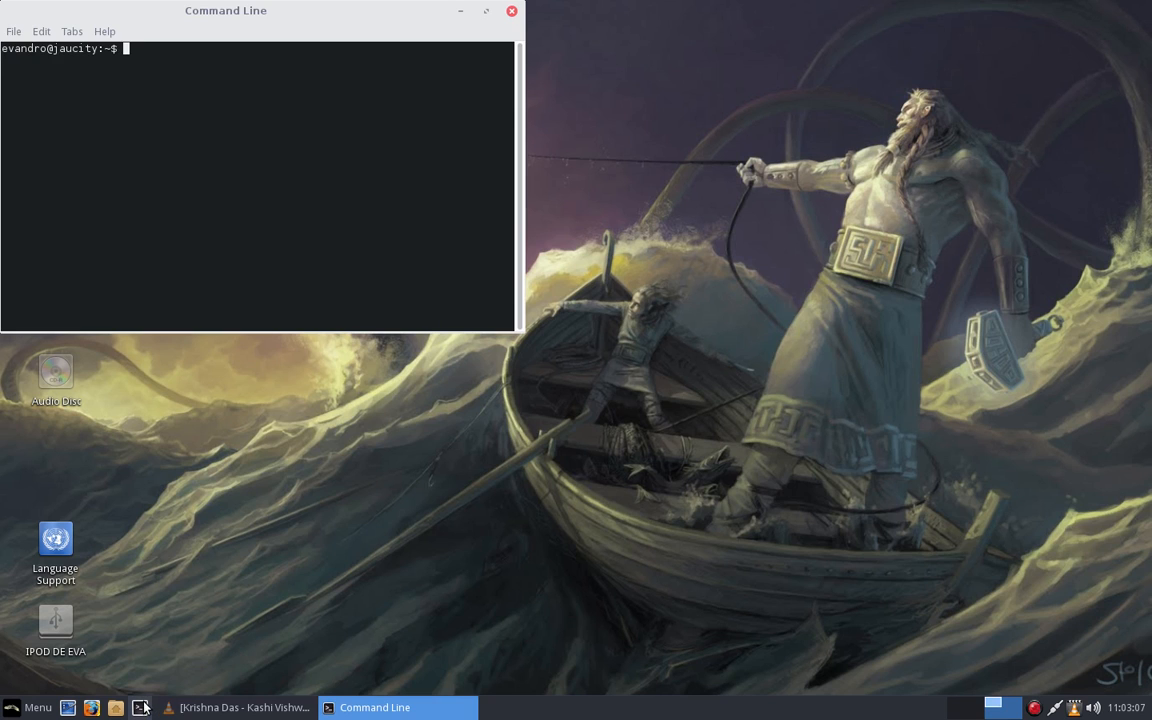
drag(366, 14, 655, 135)
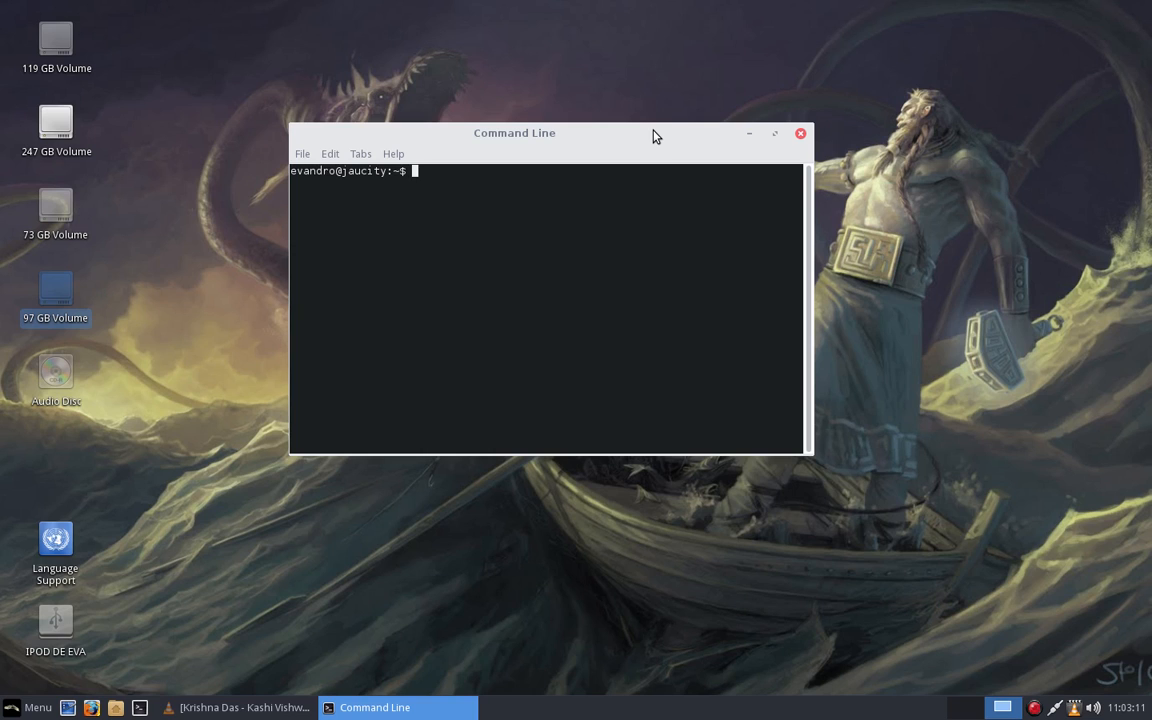
text(sudo su)
key(Return)
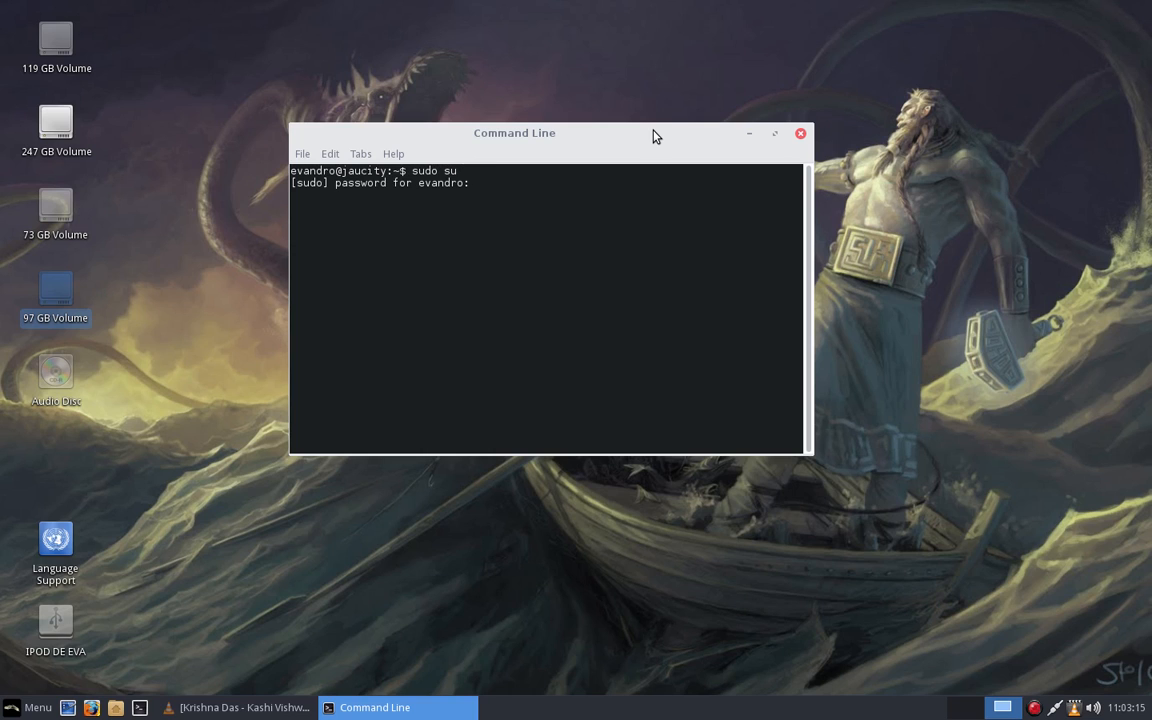
key(Return)
Step: Upgrade the installed packages with apt-get upgrade and close the terminal
text(apt)
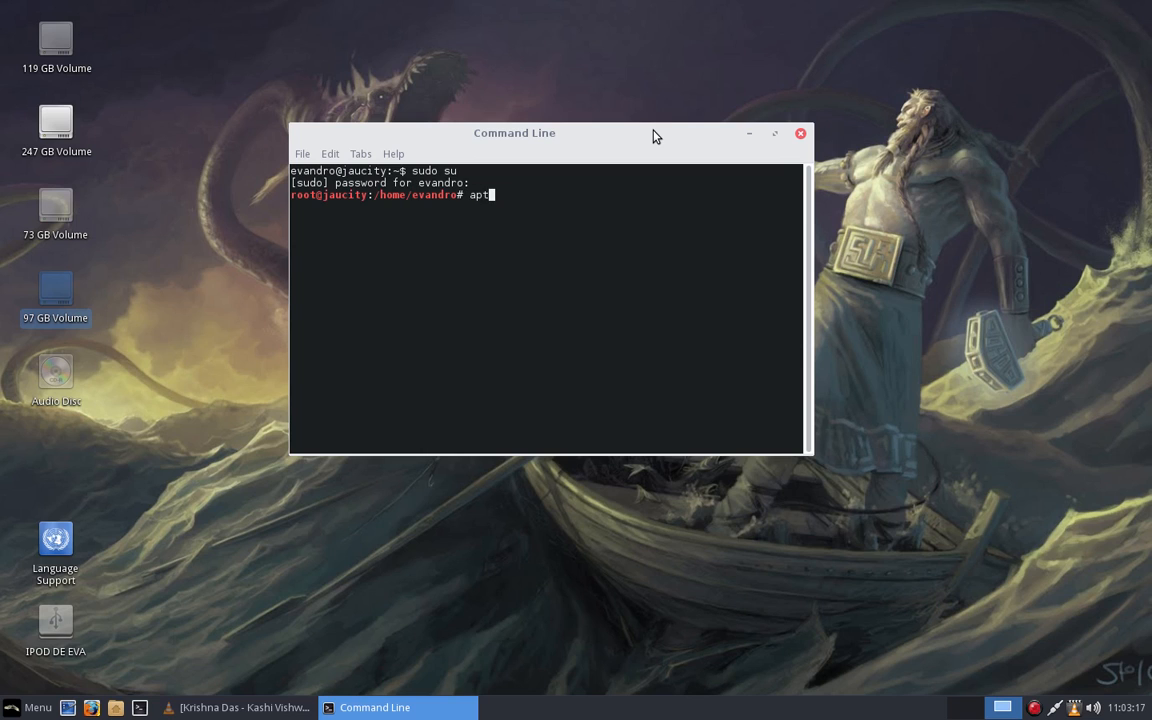
text(-get upgrade)
key(Return)
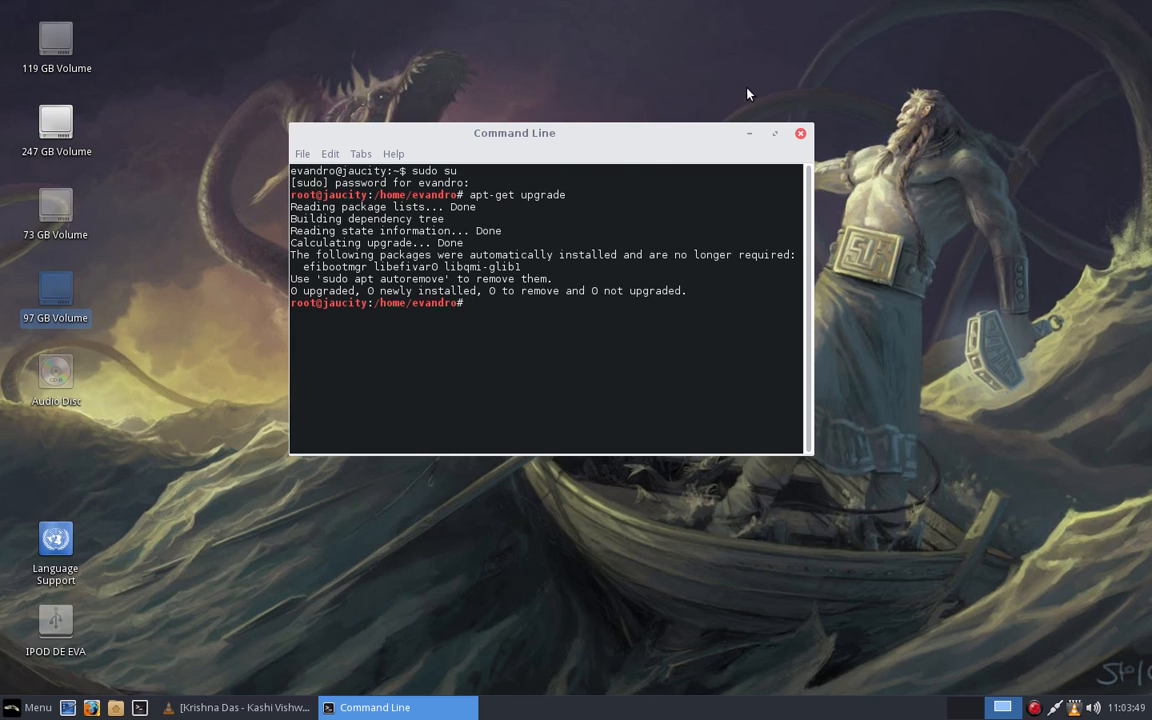
click(805, 134)
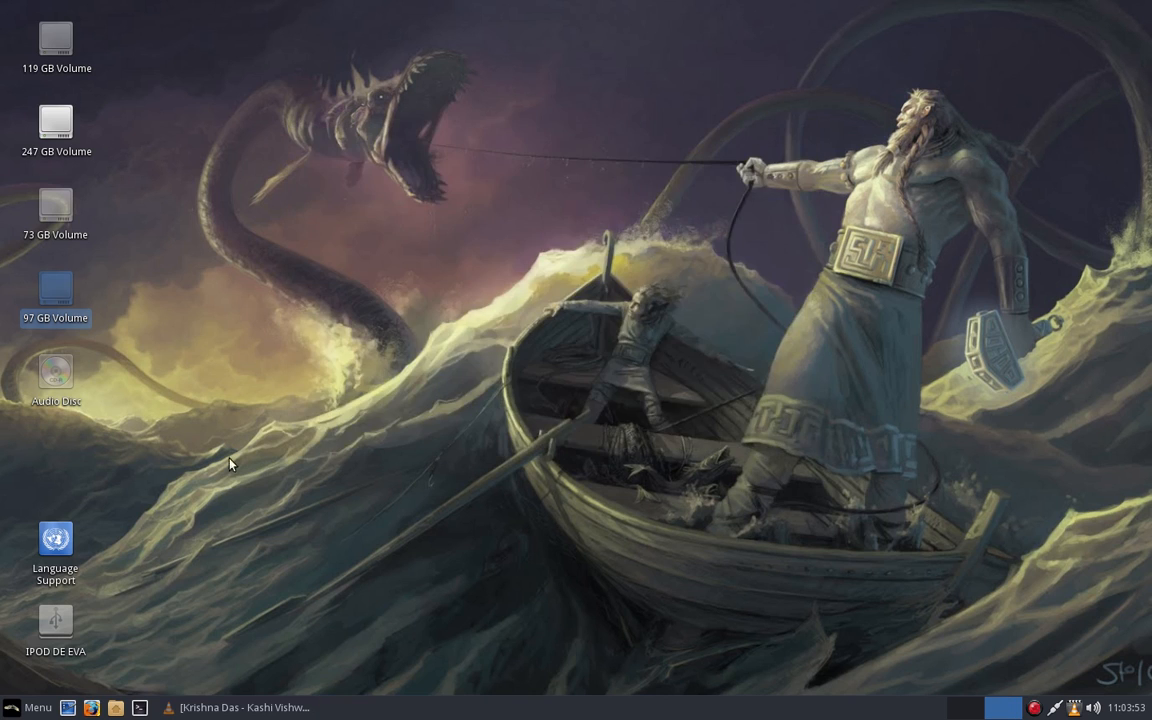
Step: Launch Install Updates from the Favorites applications and agree to fetch the Linux Lite updates list
click(27, 707)
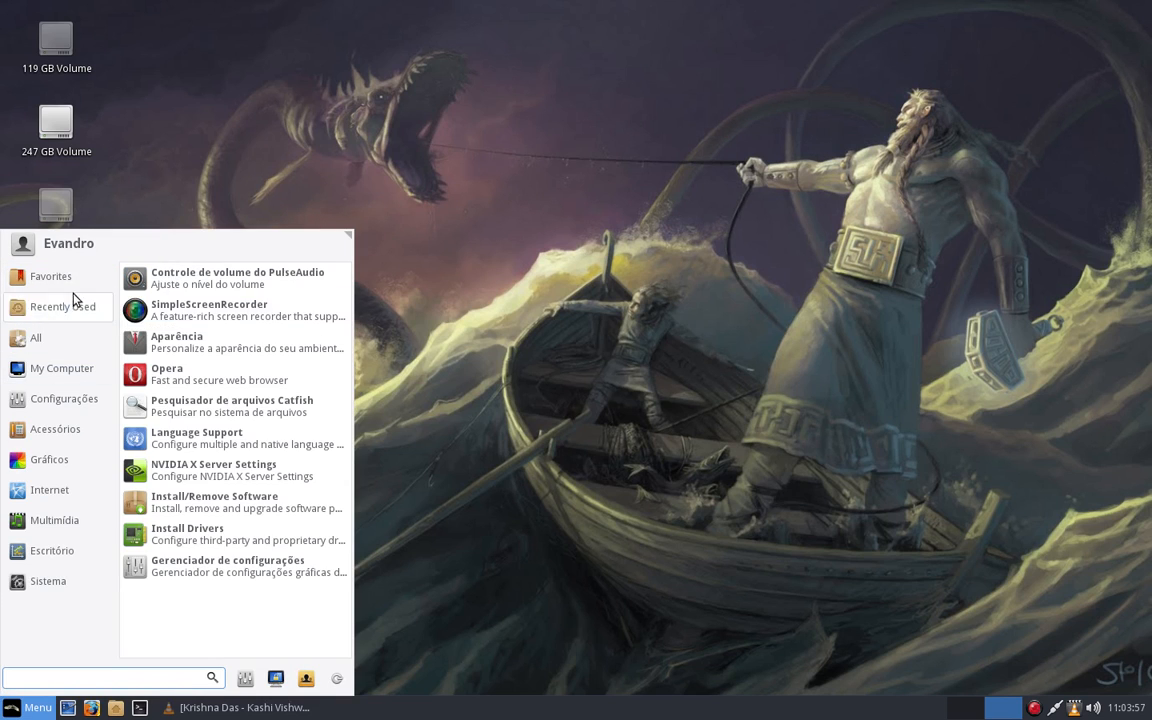
mouse_move(44, 276)
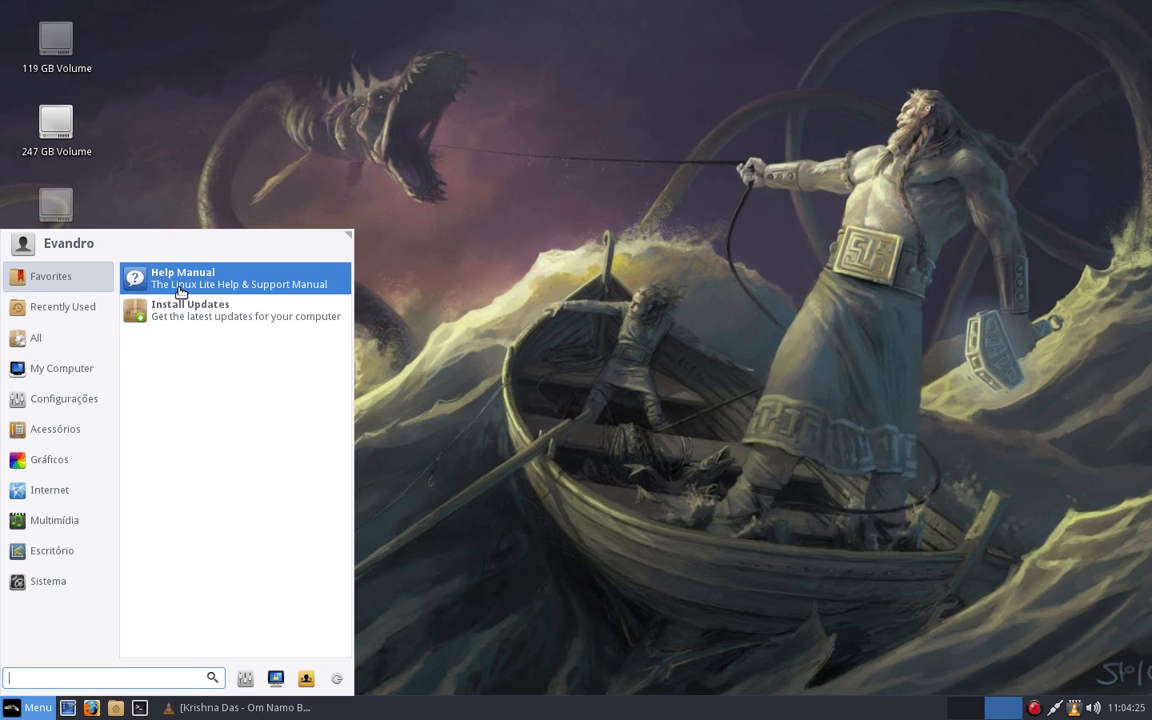
mouse_move(66, 345)
click(196, 318)
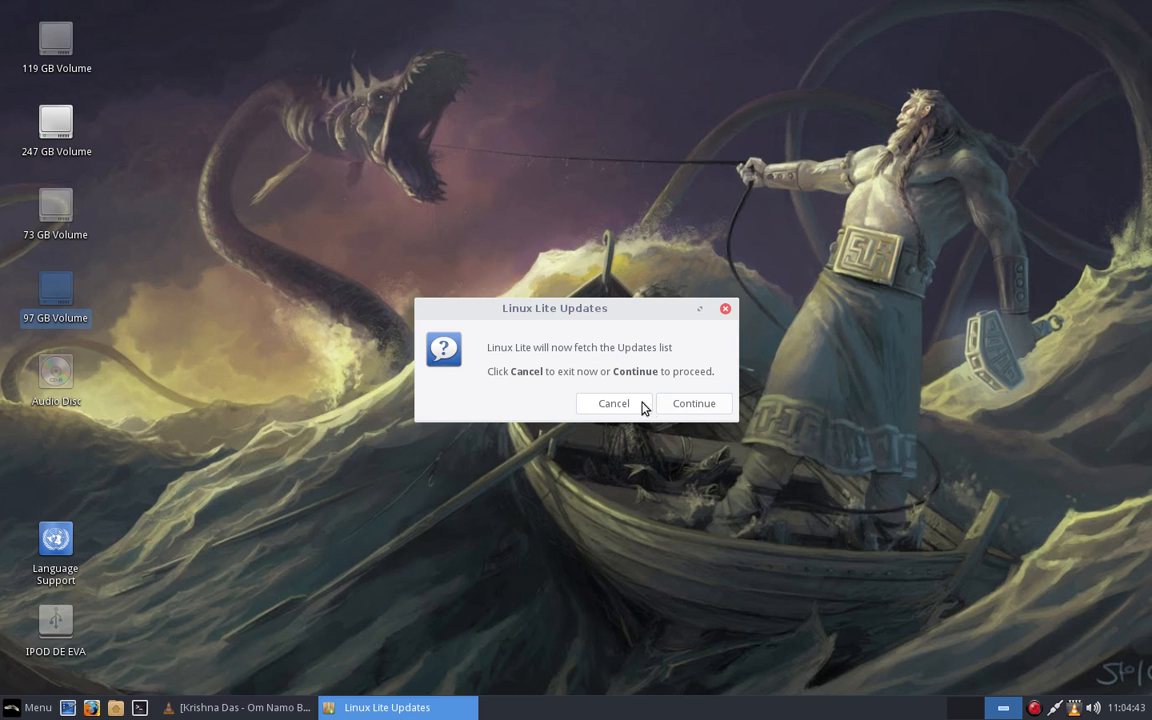
click(692, 404)
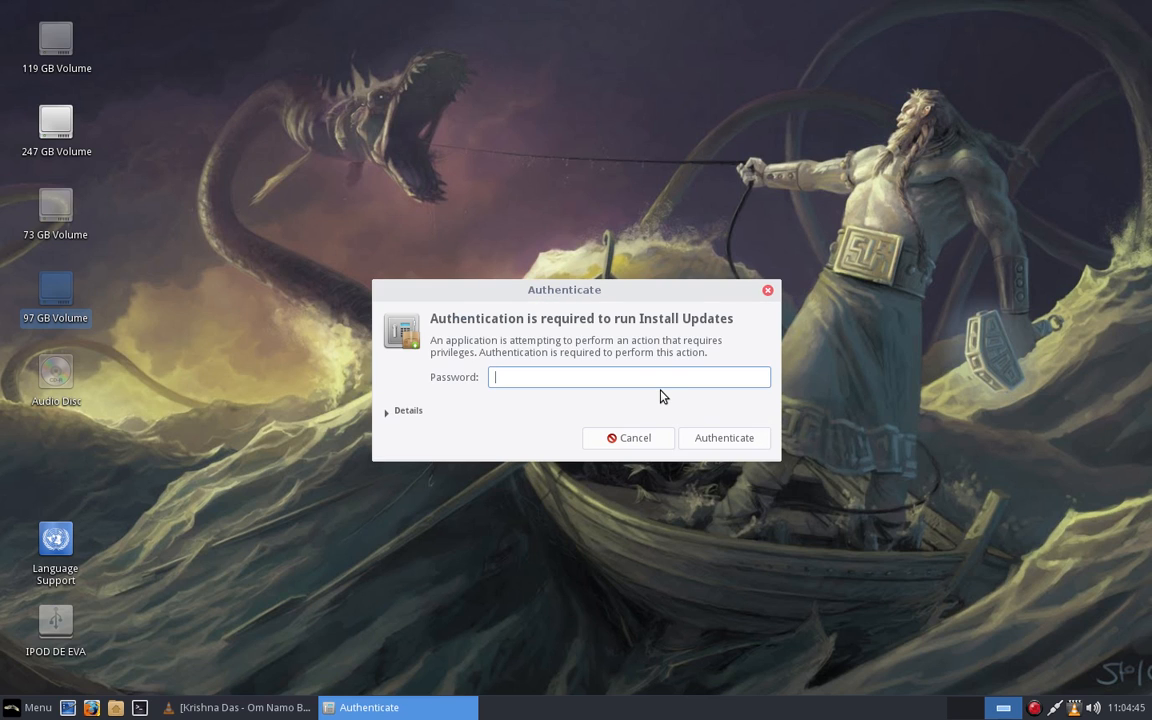
Step: Authenticate Install Updates with the account password and dismiss the Linux Lite Updates notice
key(Return)
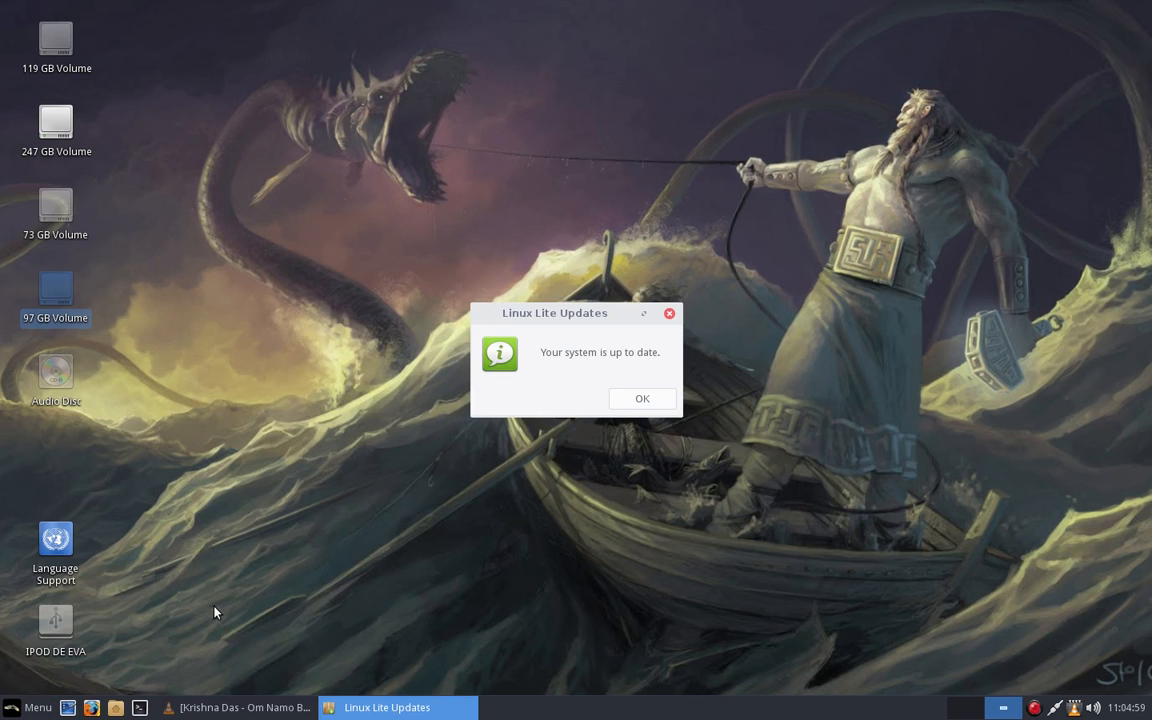
click(636, 400)
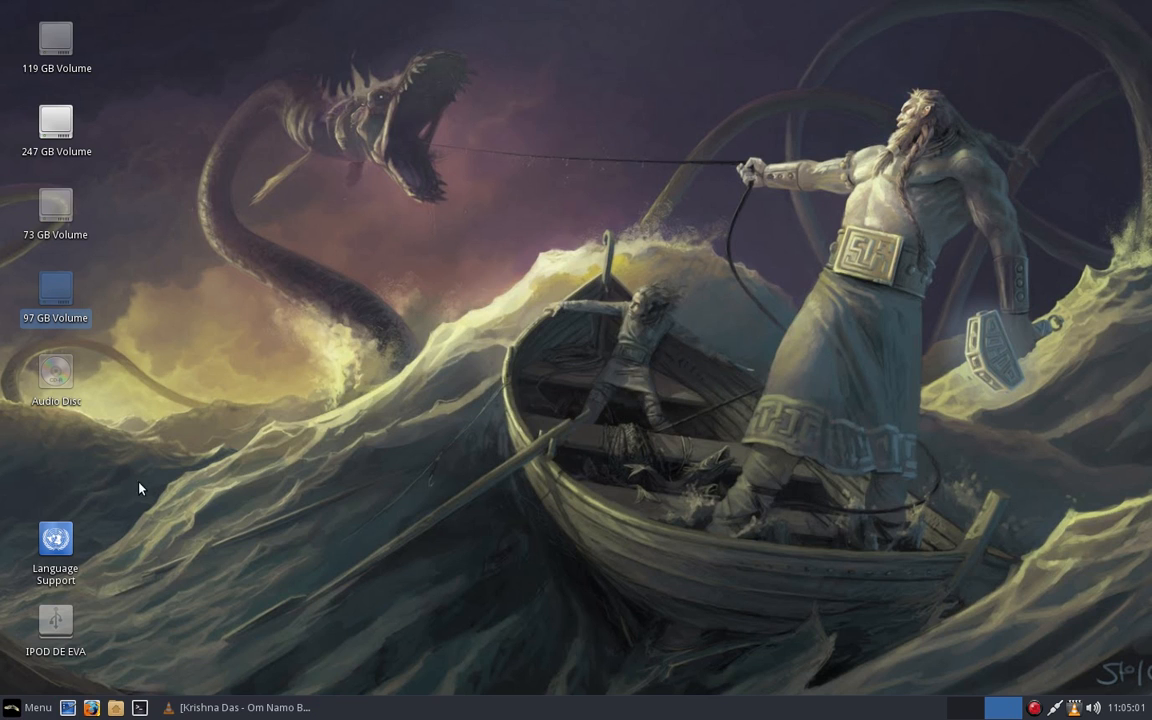
Step: Launch Lite Welcome from the Configurações applications and move its window higher on the desktop
click(30, 707)
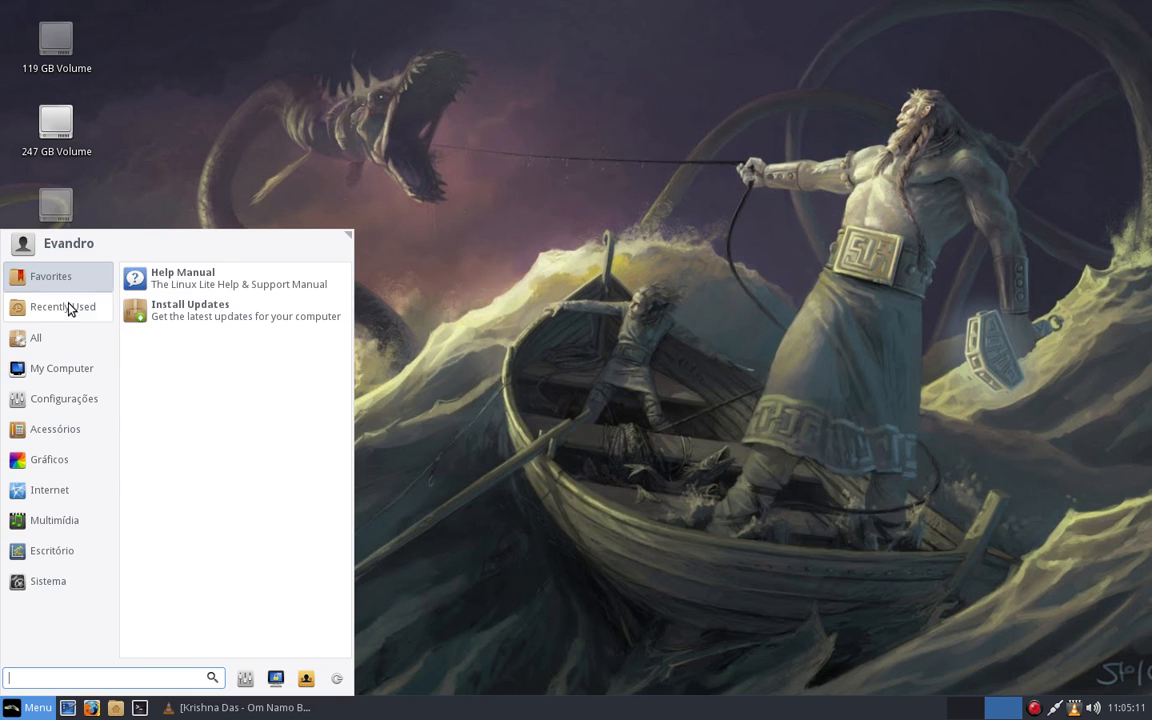
mouse_move(61, 380)
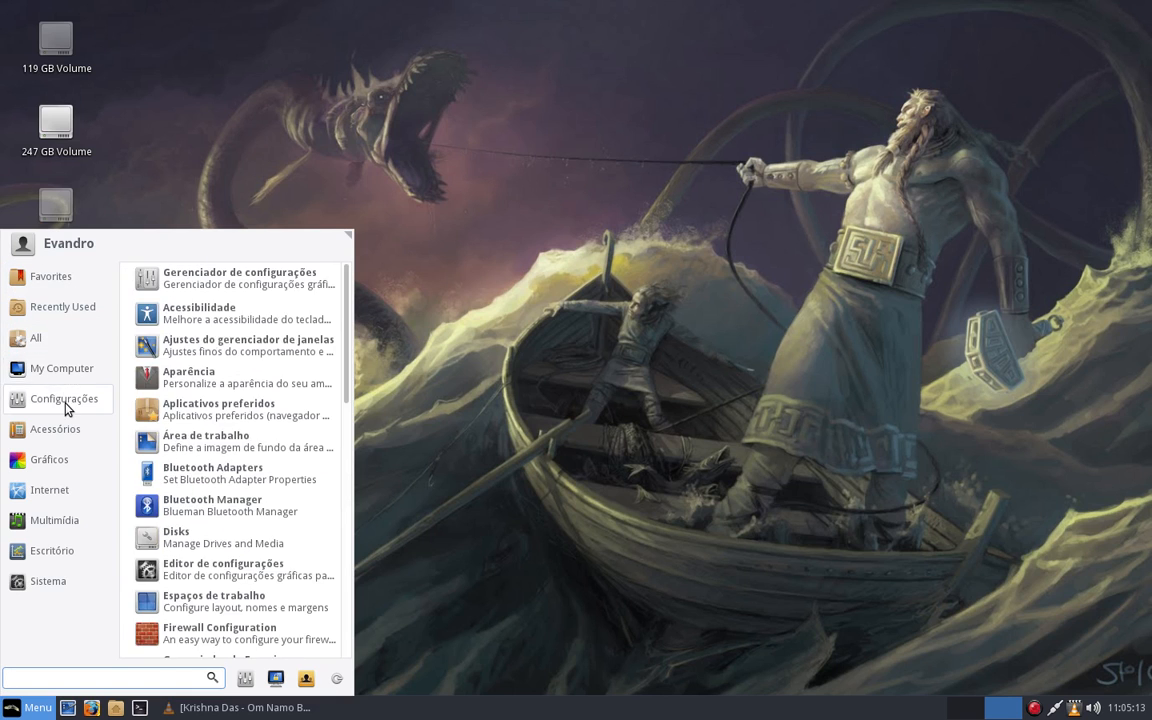
mouse_move(10, 429)
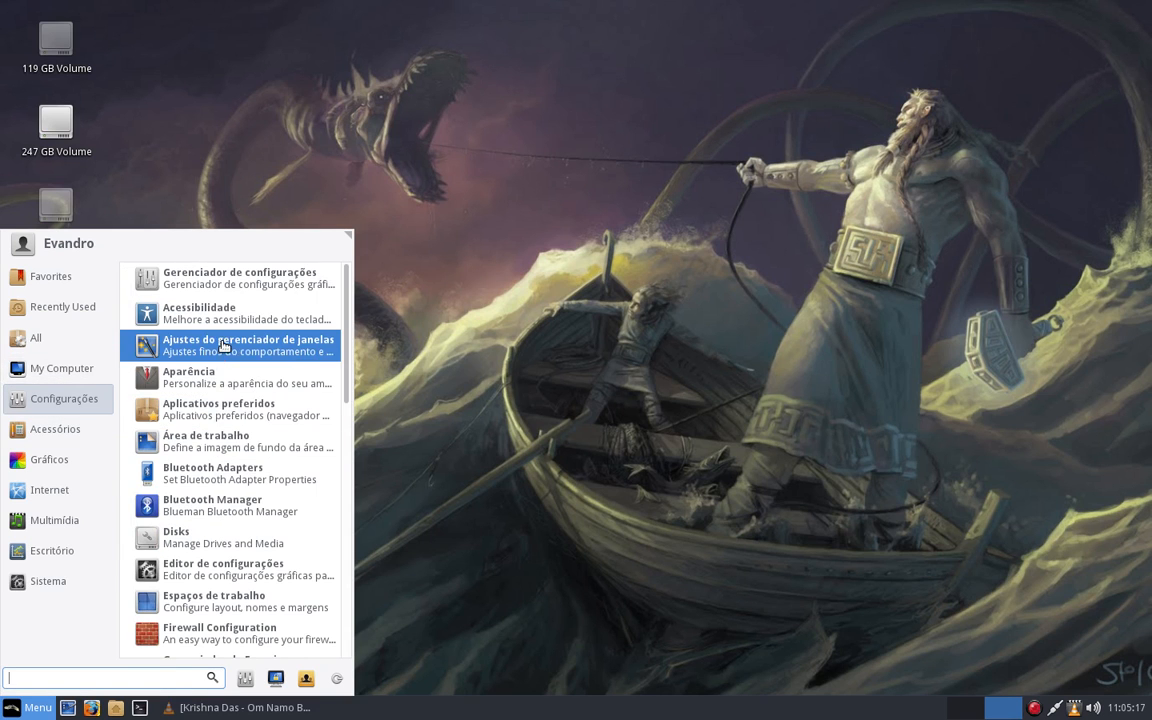
scroll(245, 350, down, 2)
scroll(235, 545, down, 3)
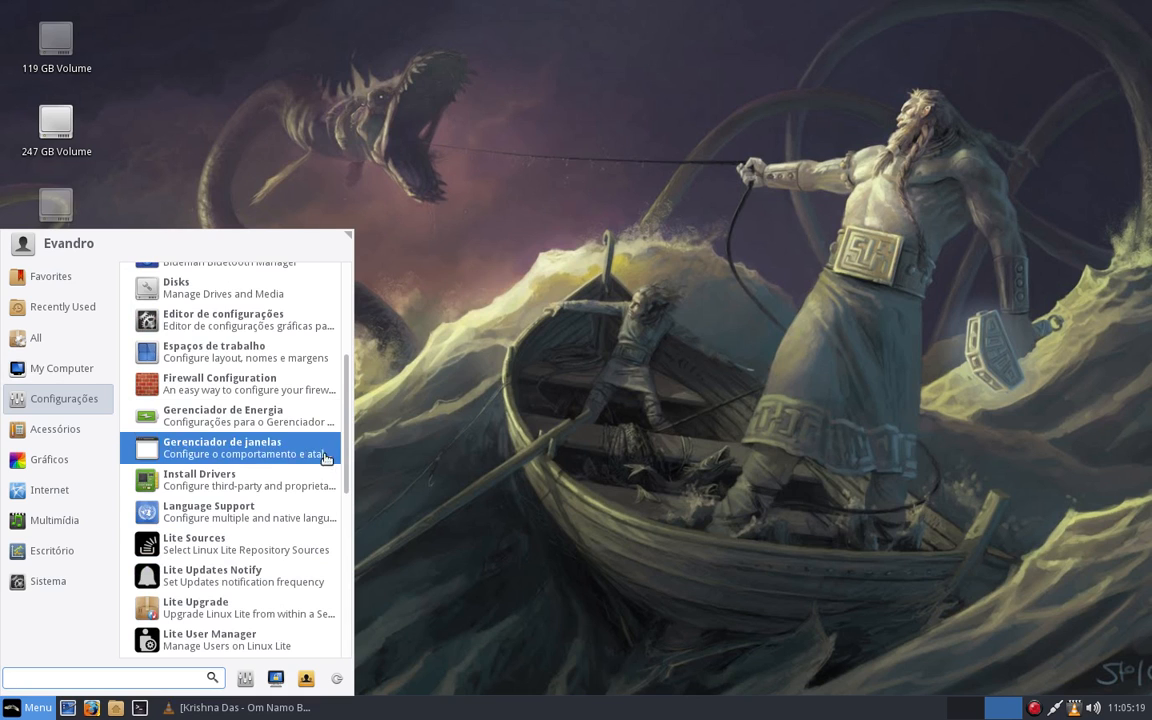
scroll(278, 525, down, 3)
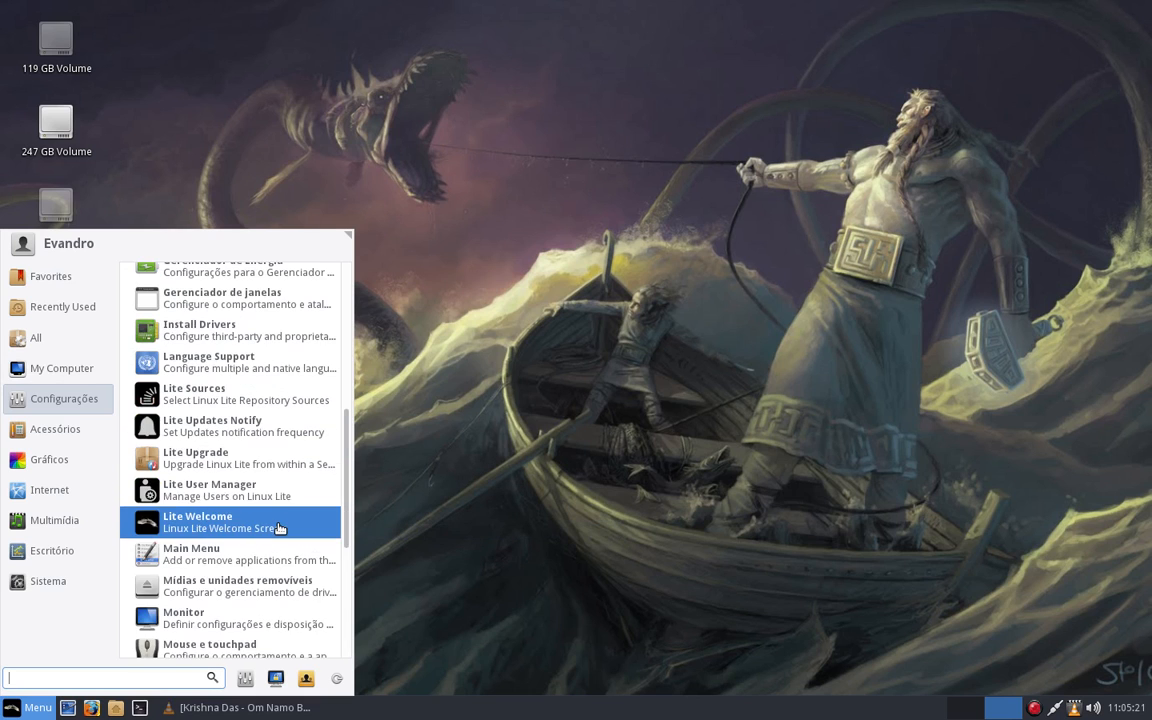
scroll(244, 584, up, 2)
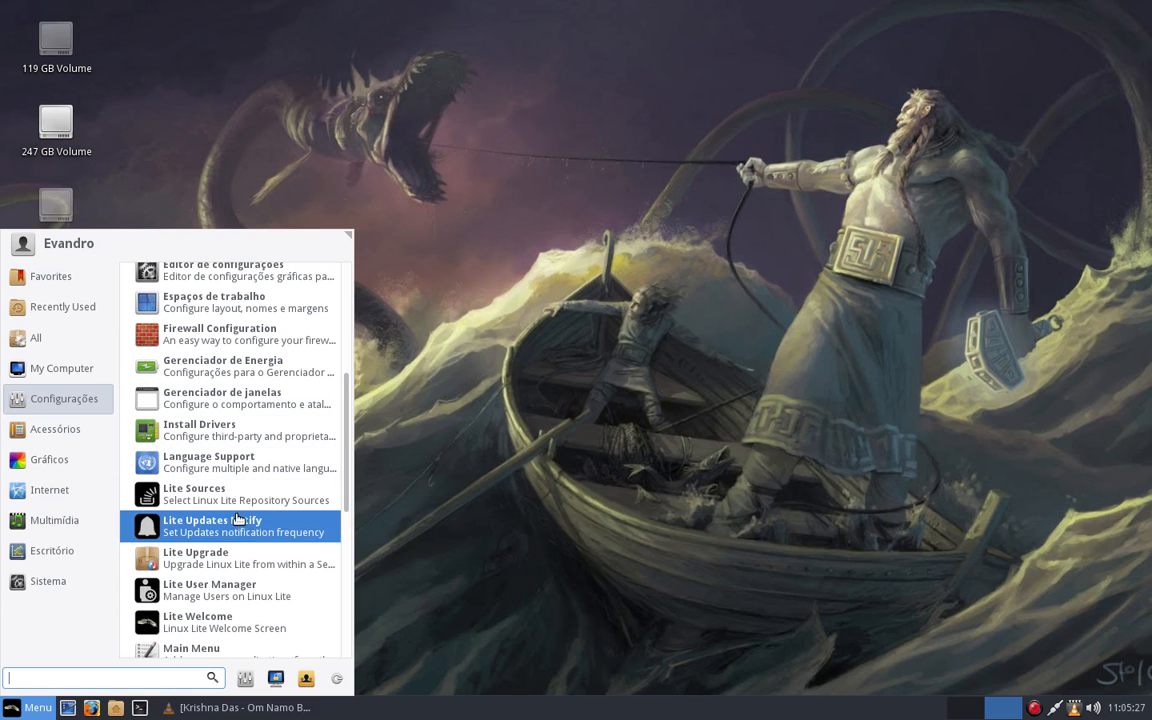
click(205, 624)
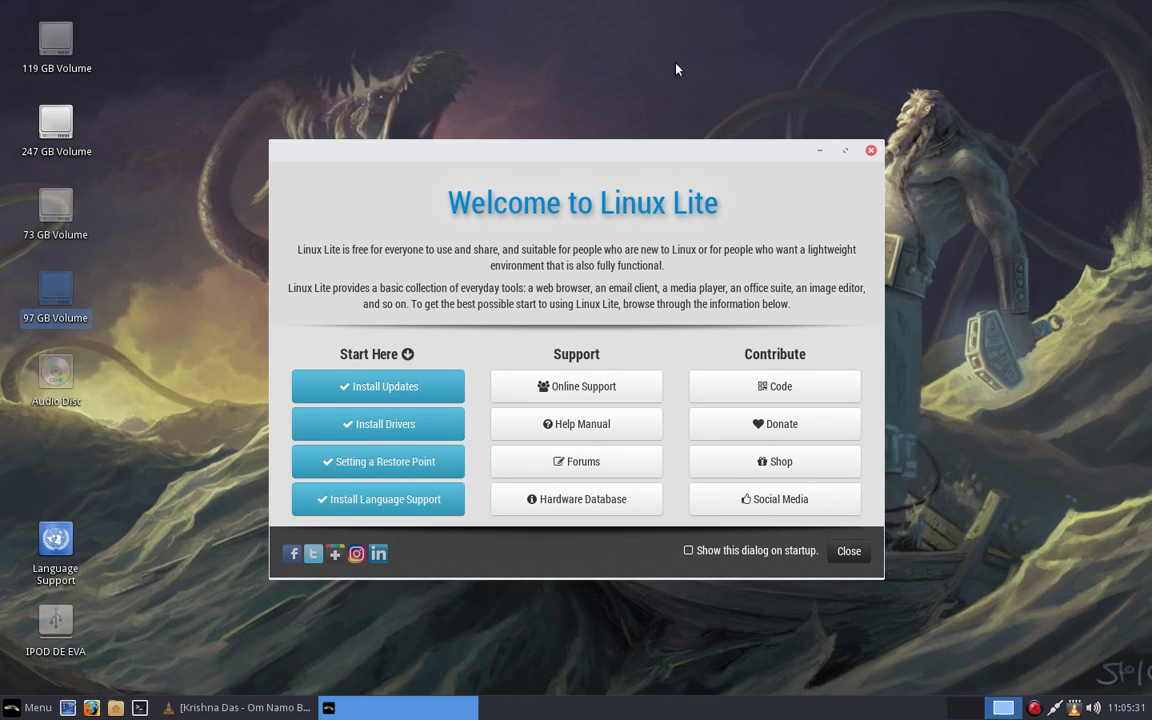
drag(668, 160, 729, 82)
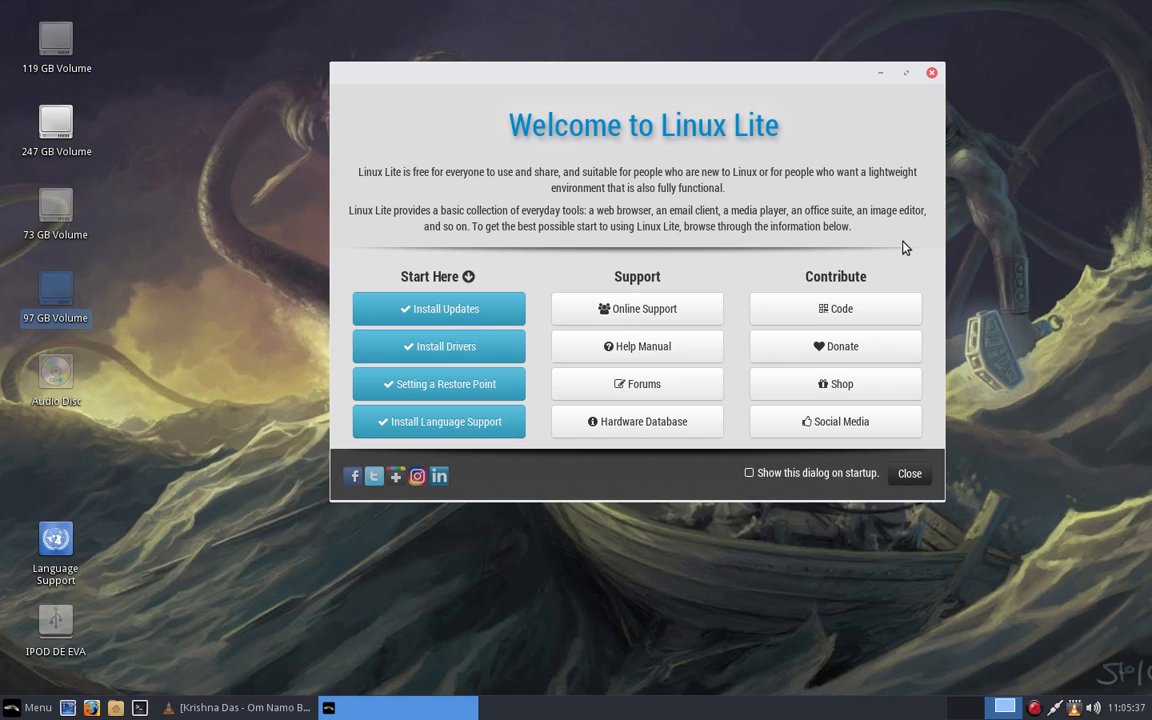
Step: Run Install Updates from the Starting with Linux Lite page of the welcome window, authenticating with the account password
click(462, 311)
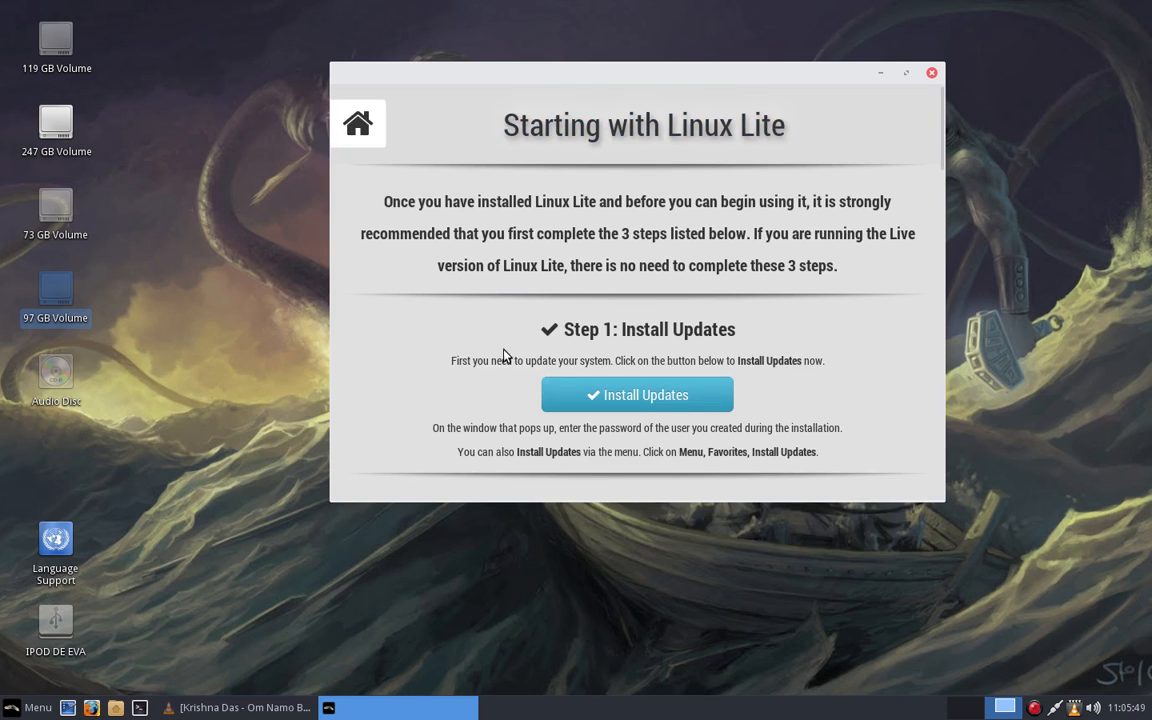
scroll(505, 356, down, 2)
click(662, 266)
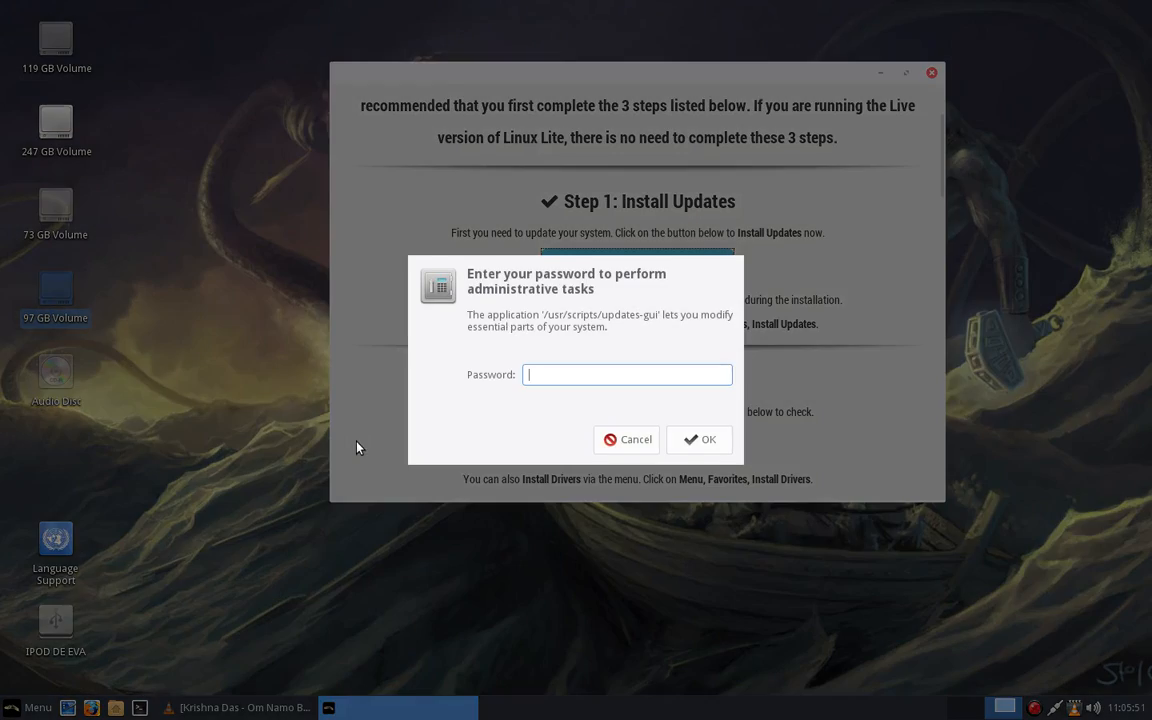
key(Escape)
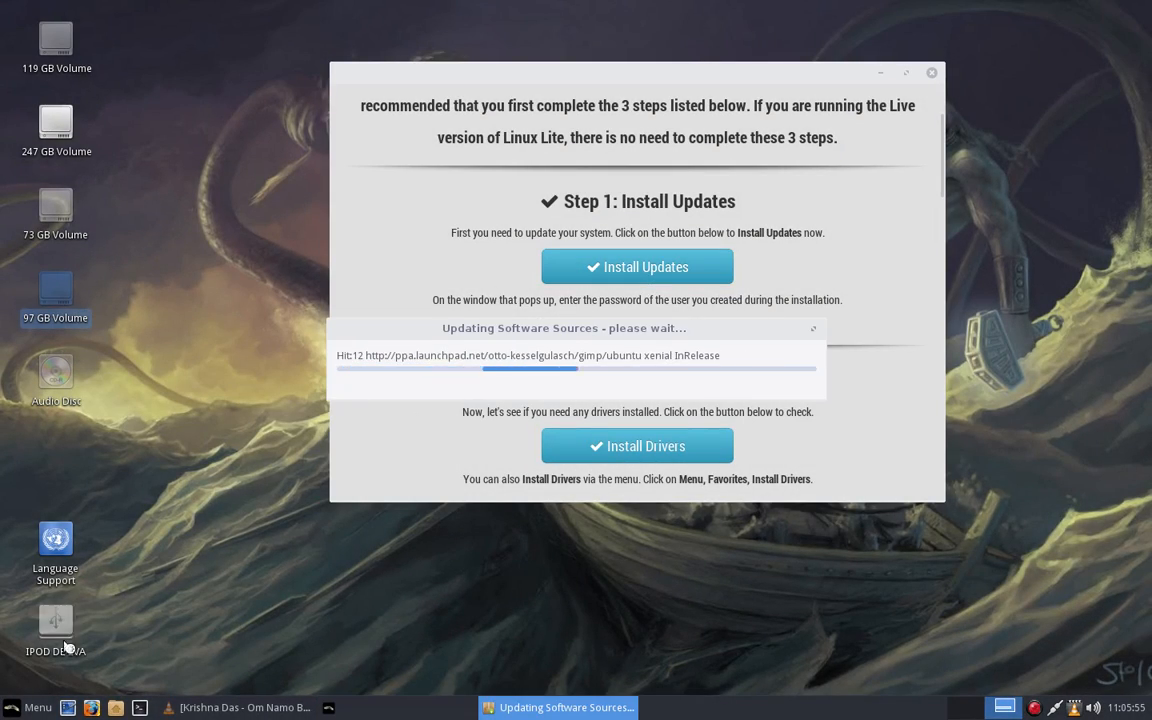
click(30, 707)
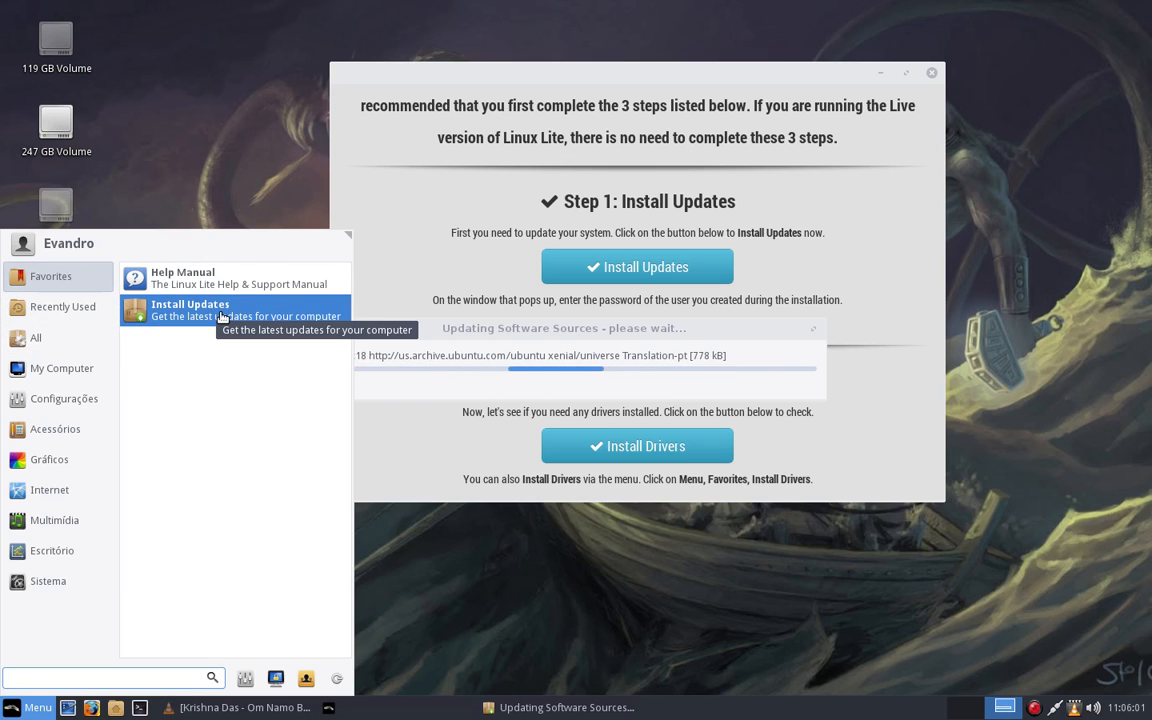
click(535, 182)
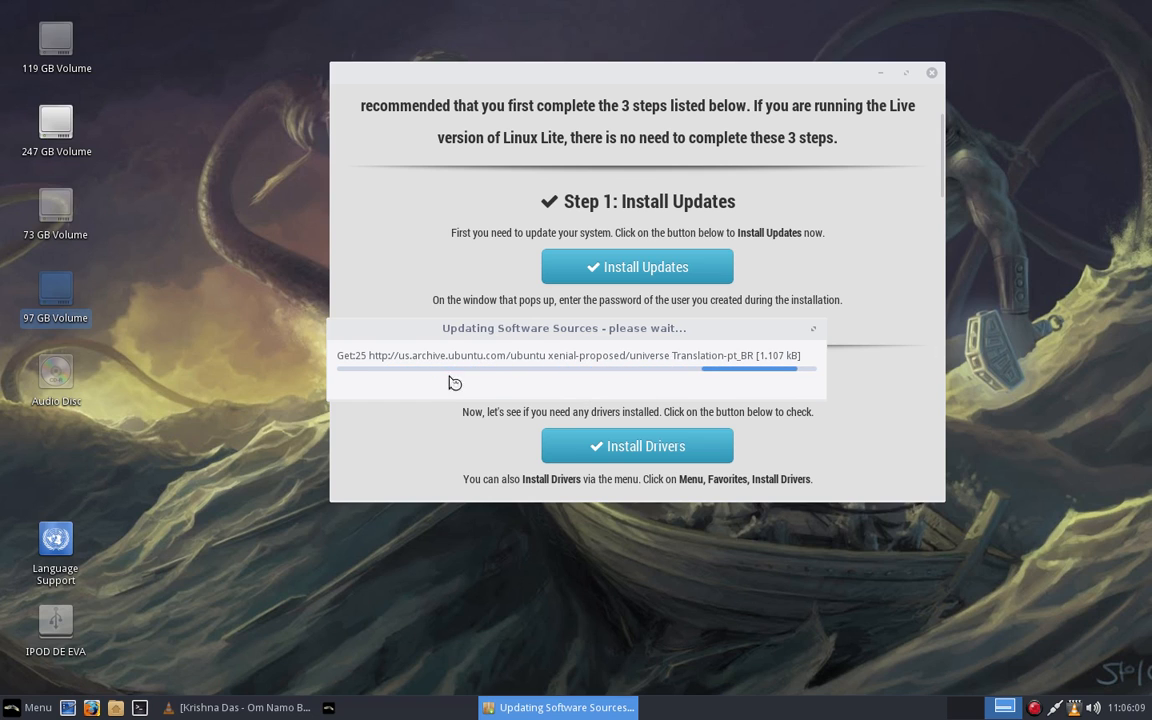
drag(518, 336, 539, 337)
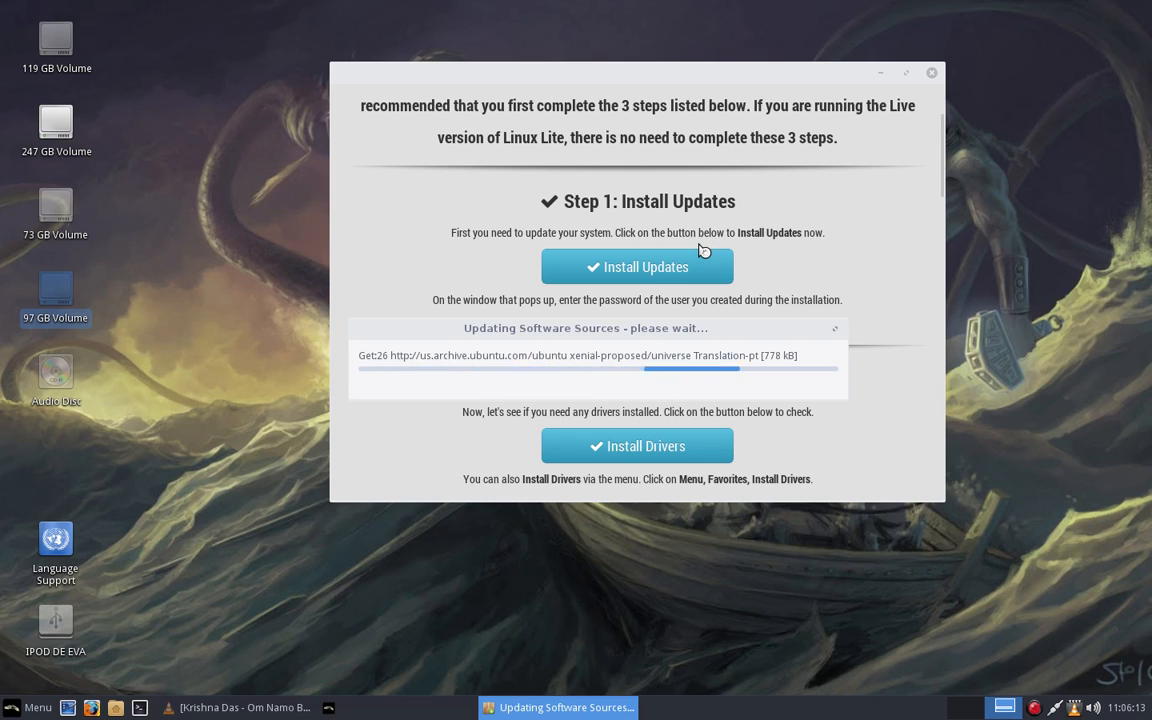
click(30, 707)
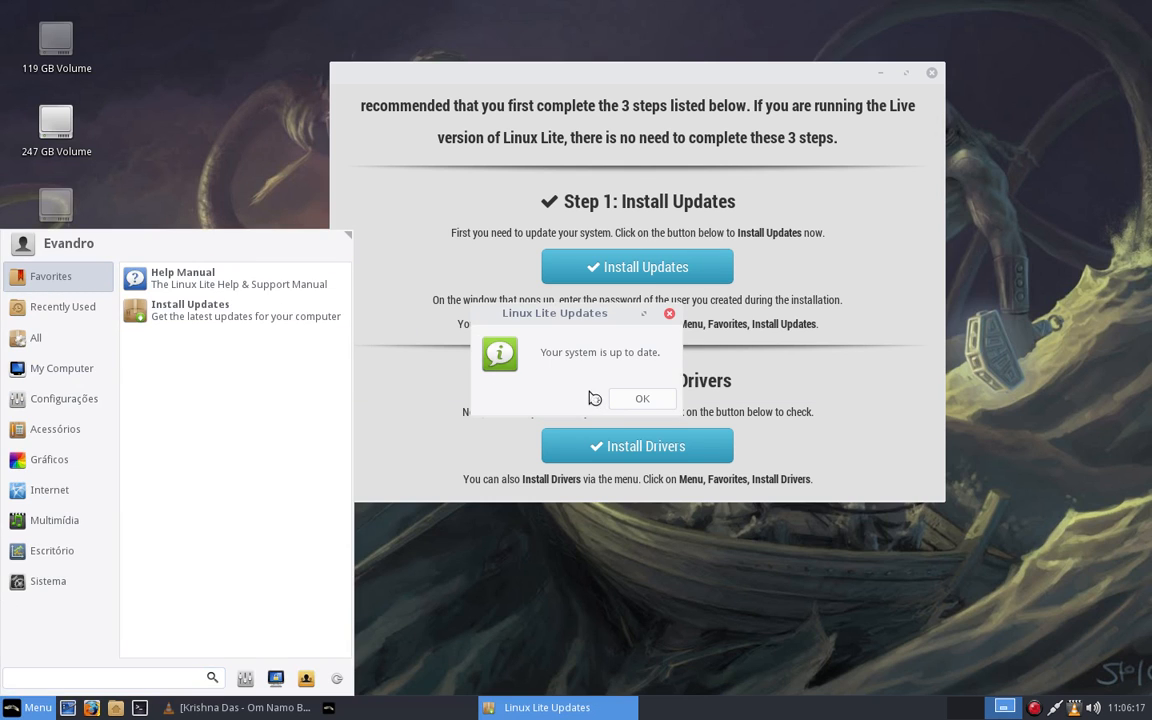
Step: Dismiss the update notice, review the driver and restore point instructions, and close the welcome window
click(637, 401)
click(639, 403)
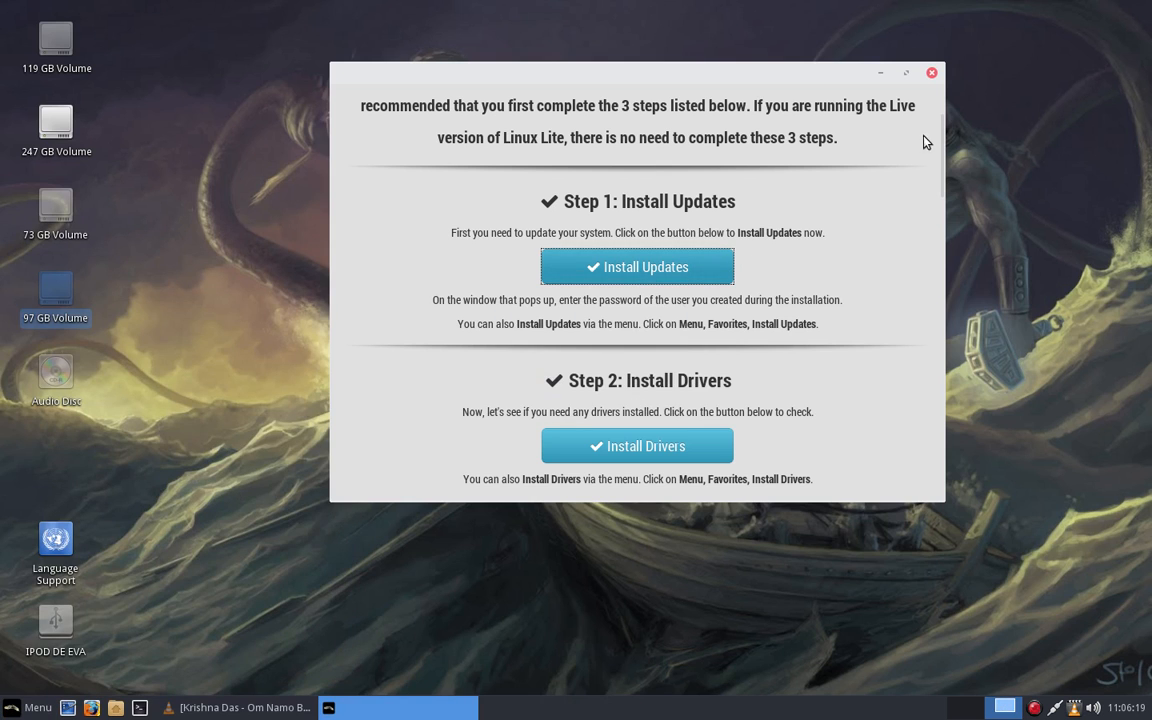
scroll(632, 305, down, 5)
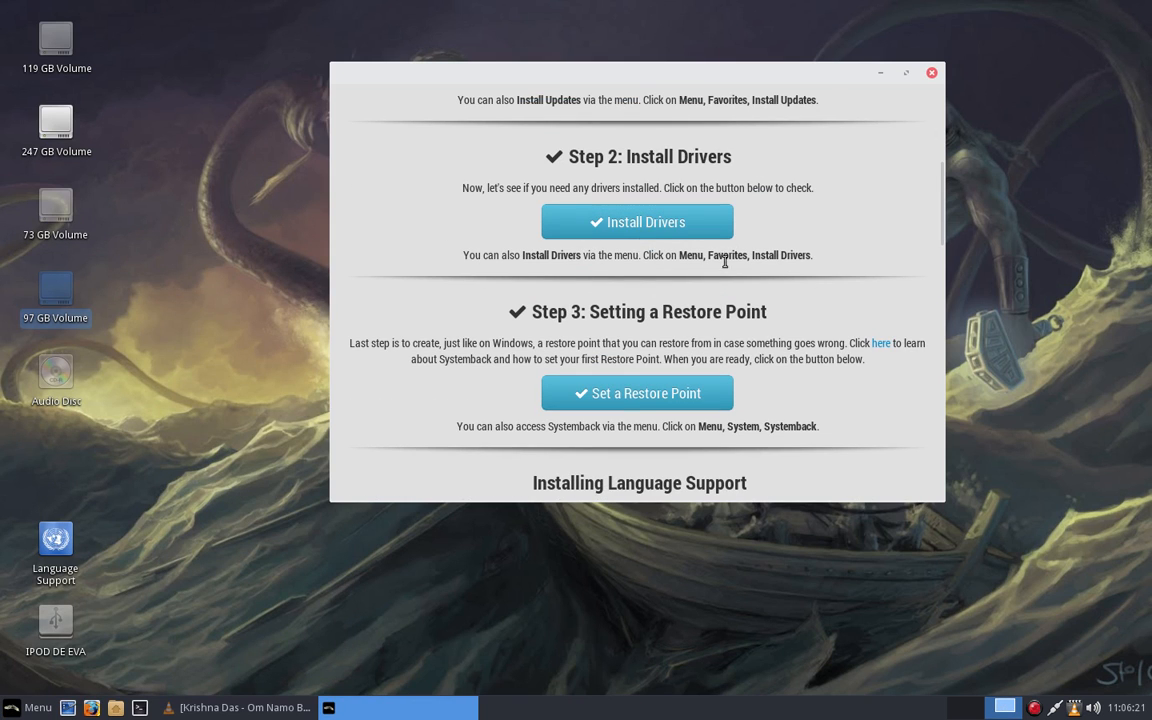
click(931, 72)
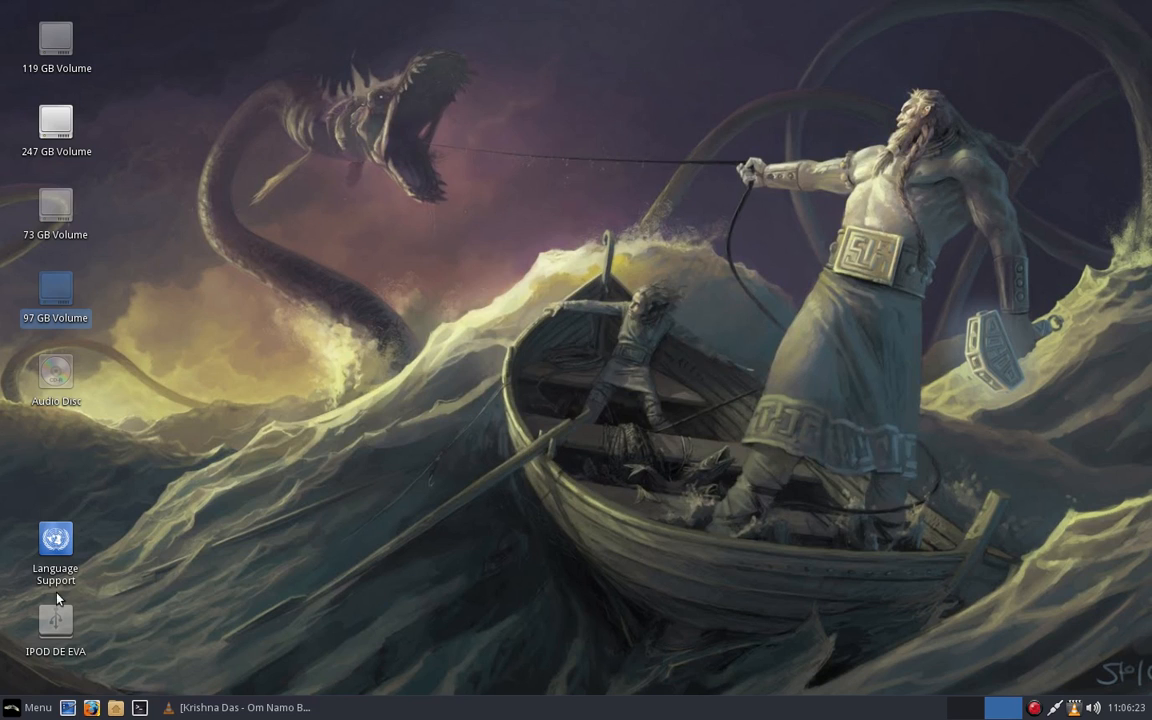
Step: Examine the start menu's Favorites, Gráficos, Multimídia, Recently Used and Acessórios applications
click(30, 707)
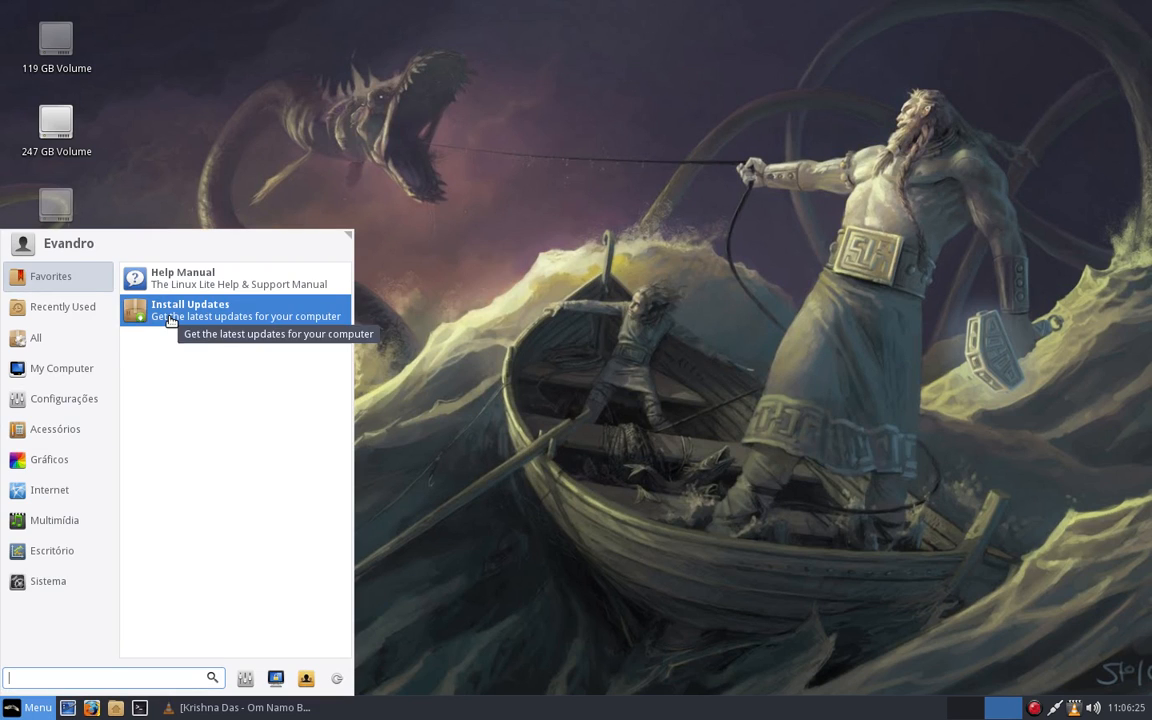
click(455, 350)
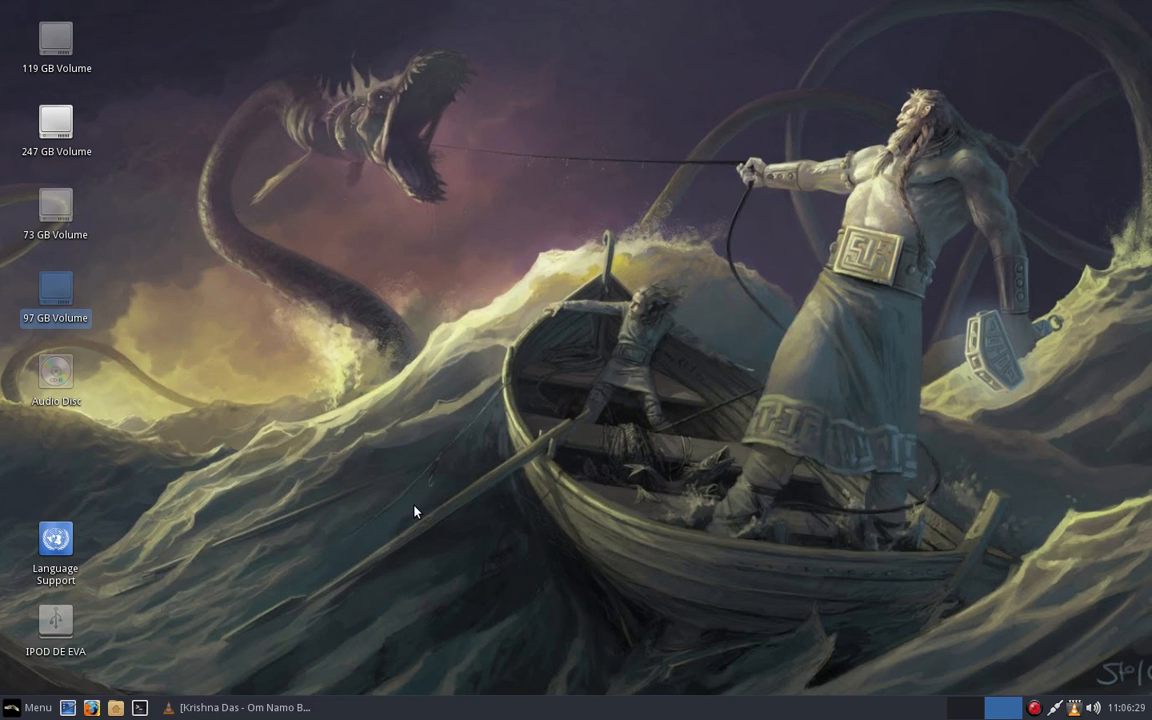
click(30, 707)
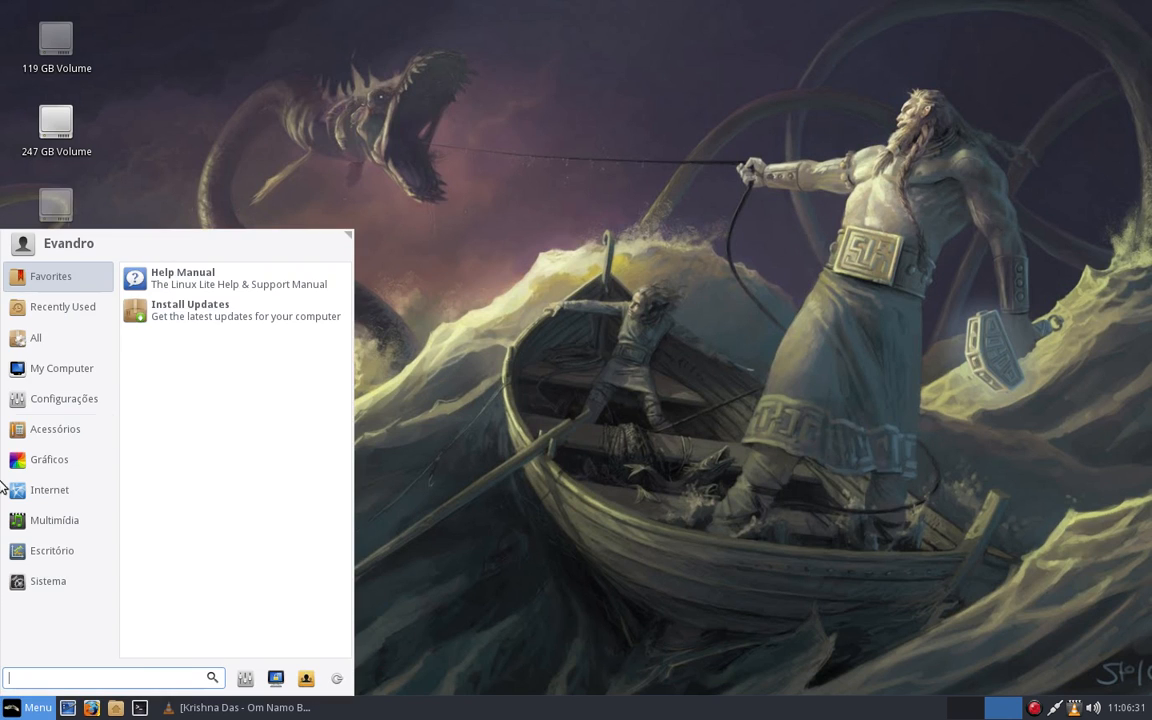
click(30, 338)
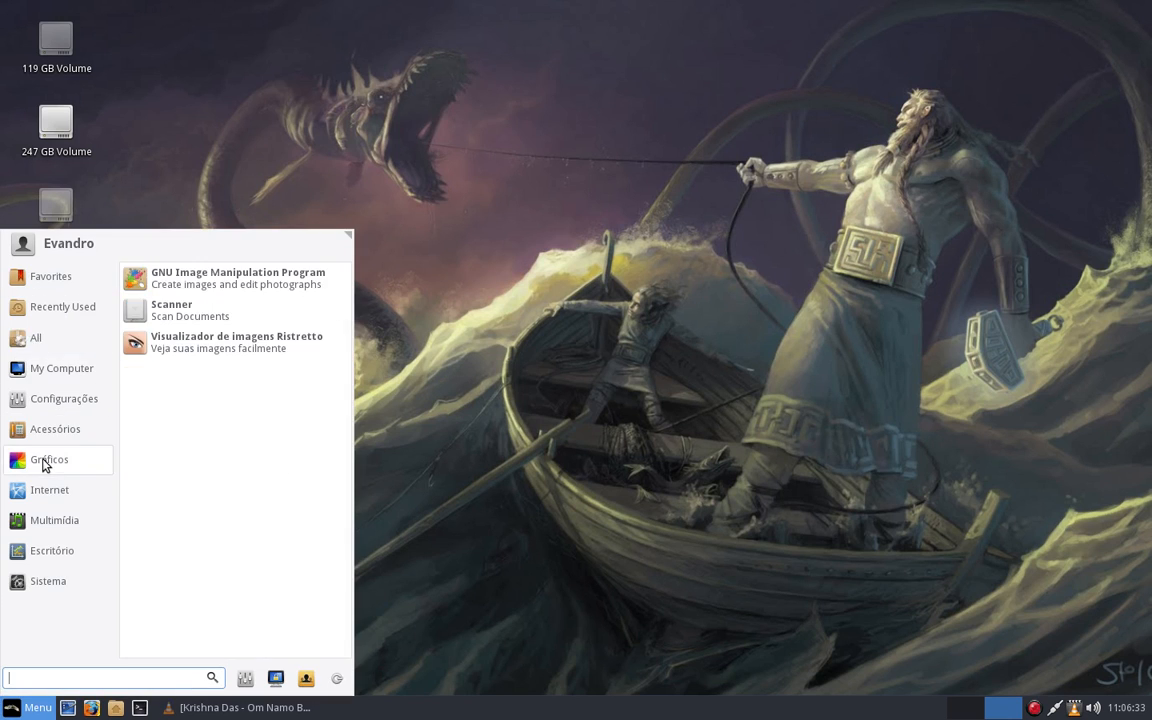
mouse_move(55, 520)
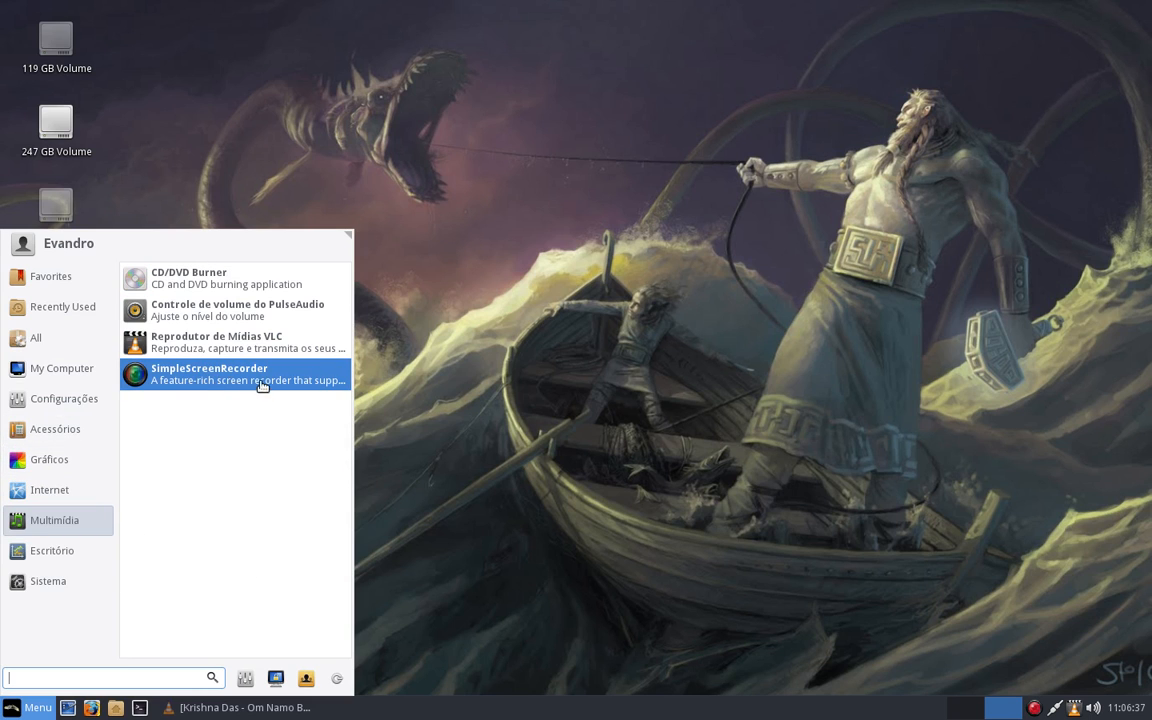
click(539, 387)
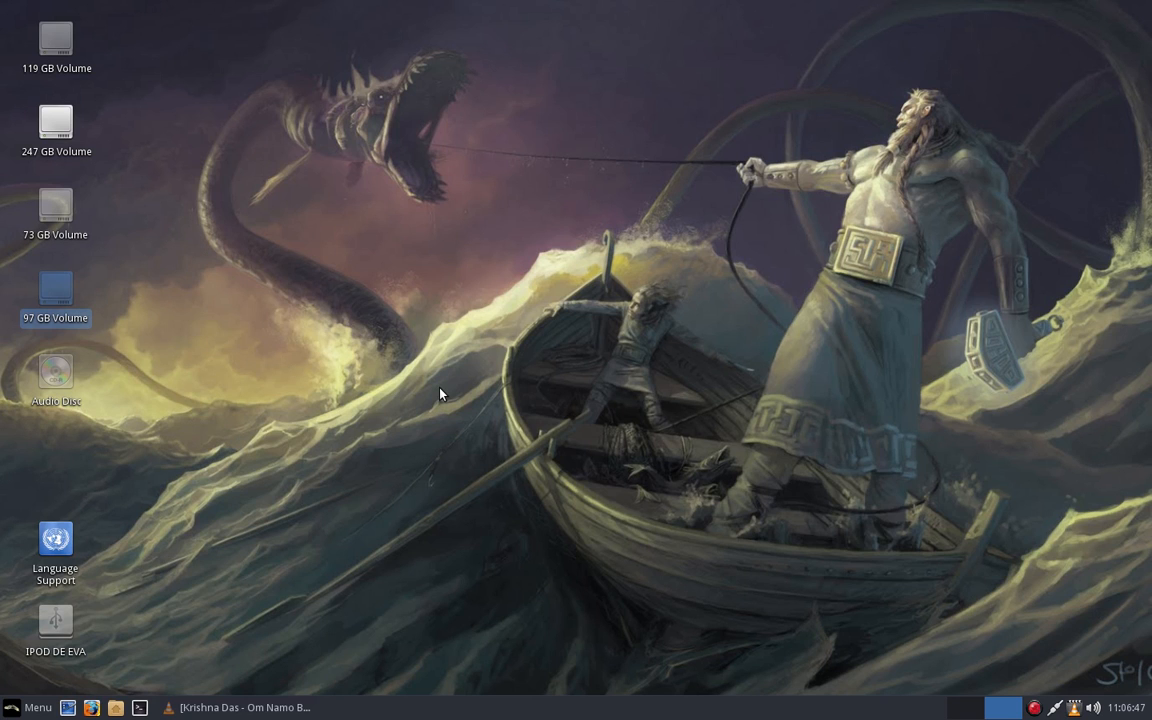
click(10, 706)
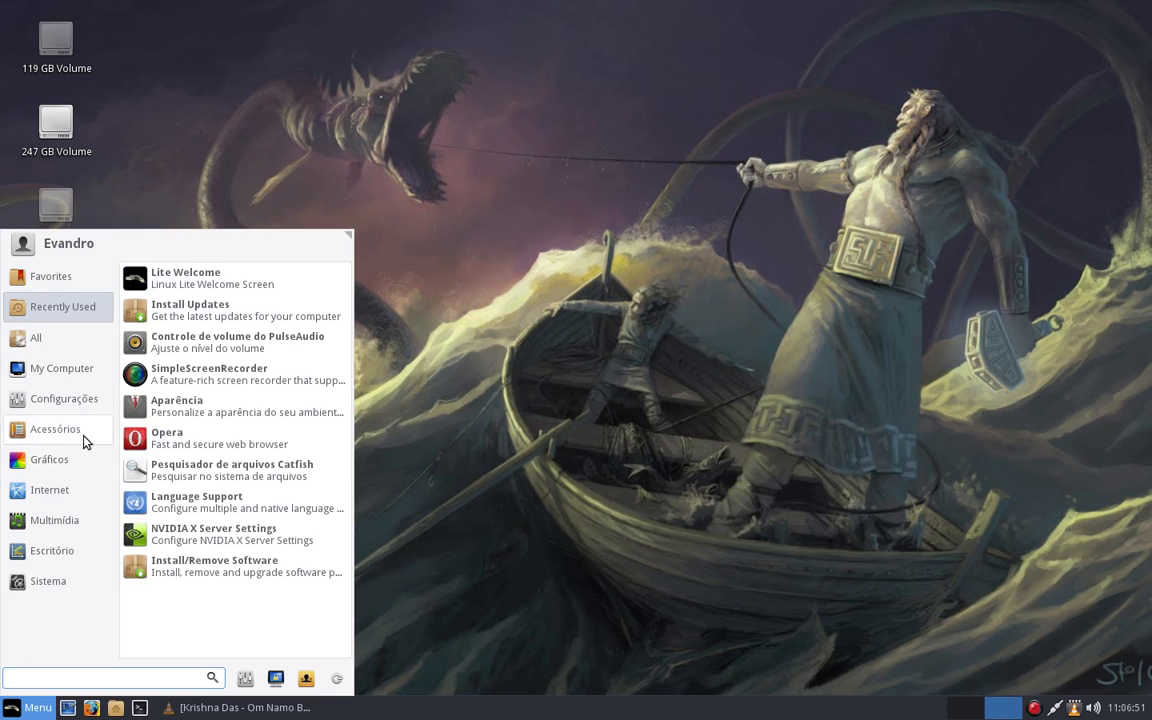
click(594, 368)
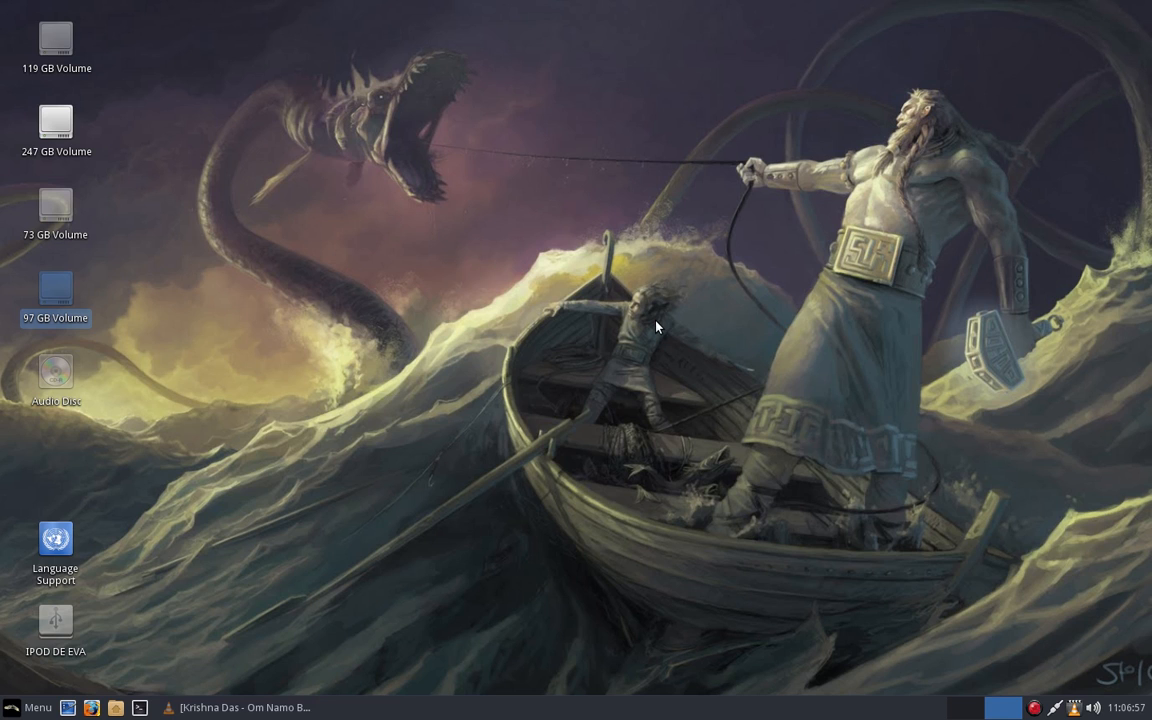
click(28, 707)
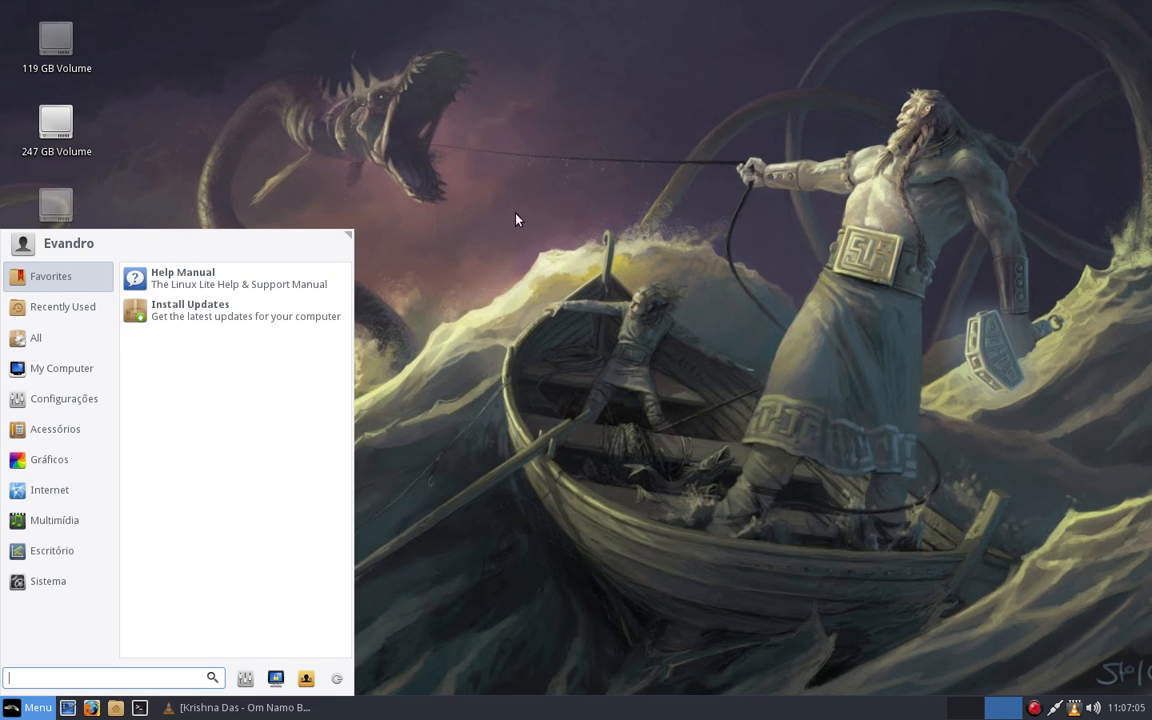
click(55, 429)
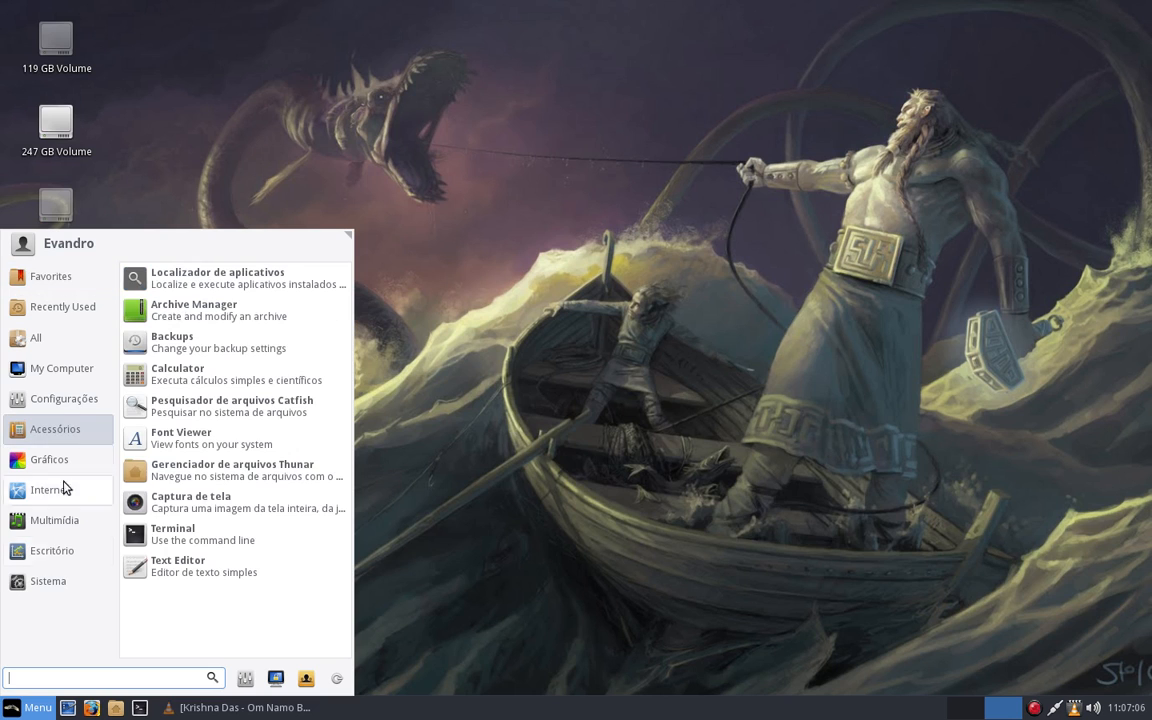
click(480, 410)
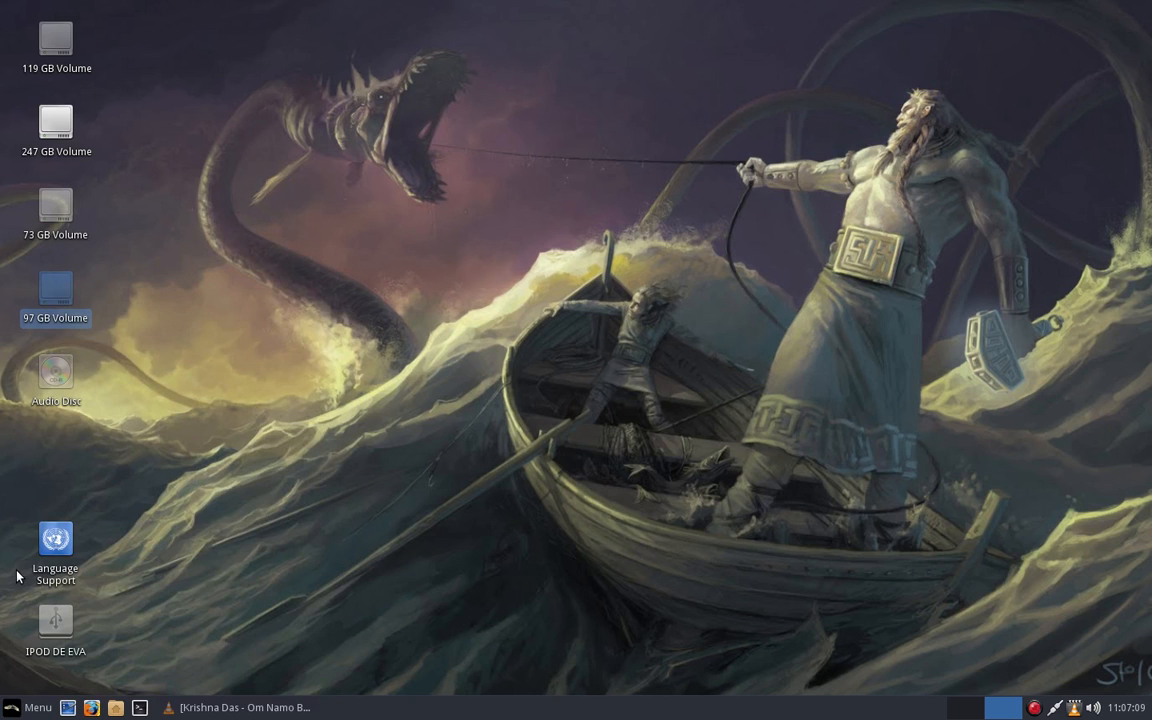
Step: Open Language Support from the desktop and look through the languages available for menus and windows
click(57, 562)
double_click(57, 562)
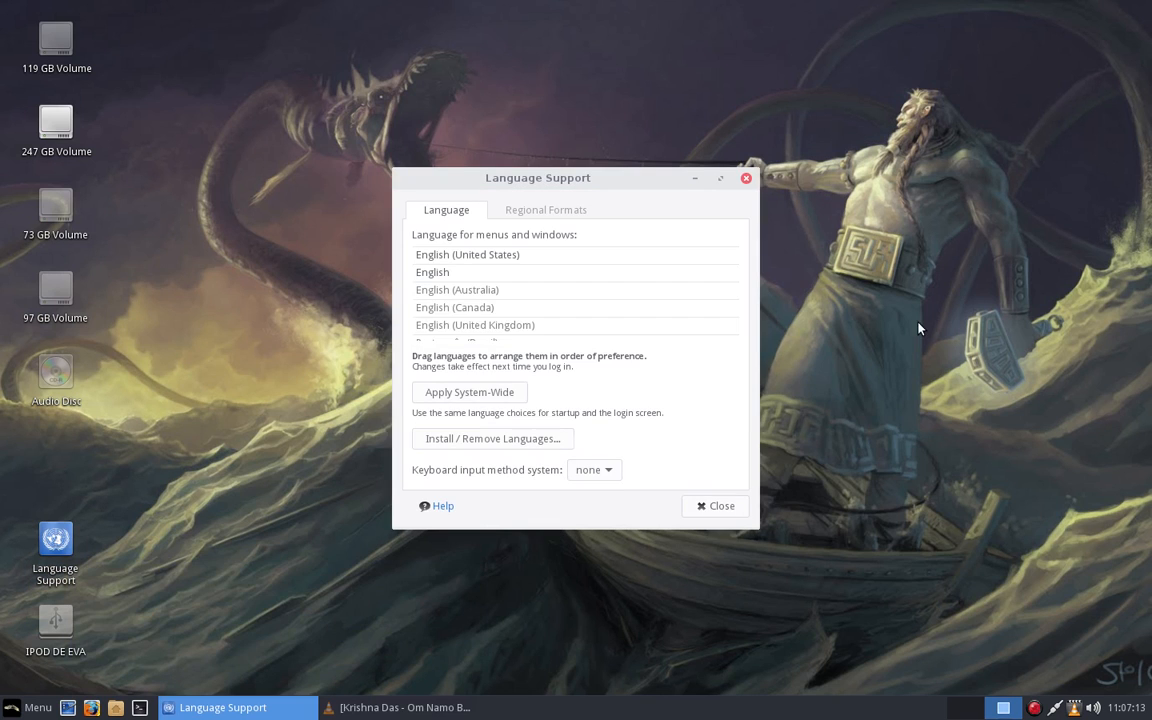
scroll(527, 323, up, 2)
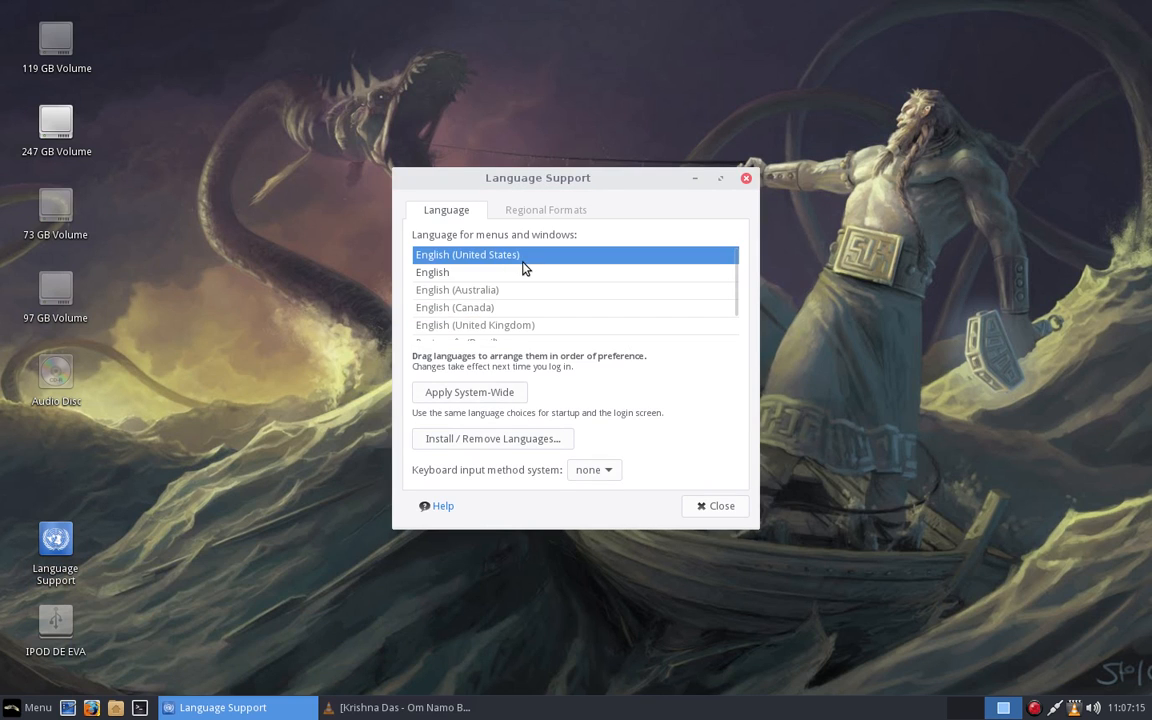
scroll(519, 300, down, 2)
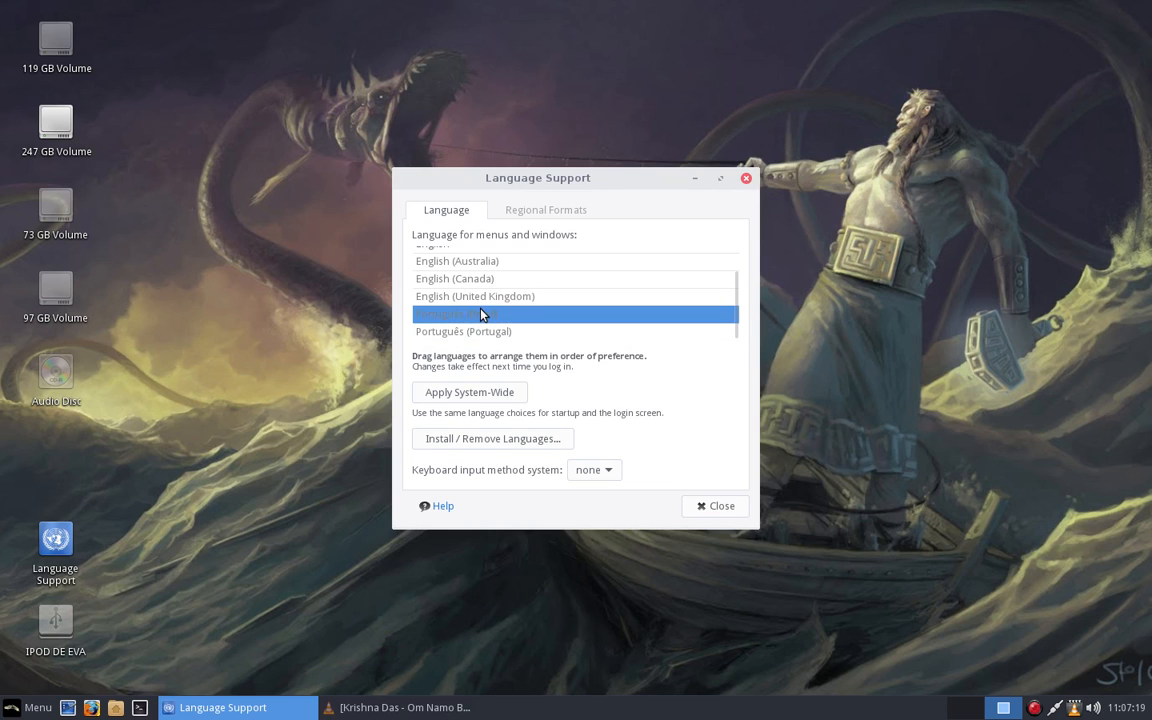
click(205, 710)
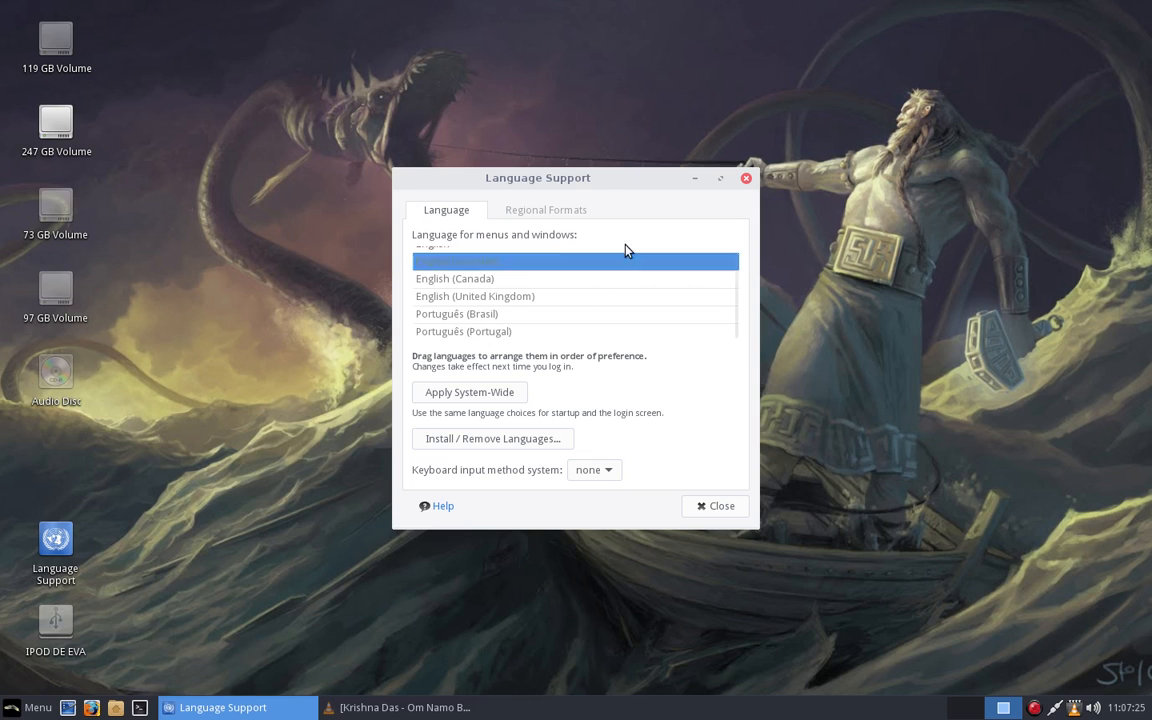
Step: Shift the Language Support window slightly, view the calendar from the desktop clock, and close the calendar
drag(658, 178, 664, 176)
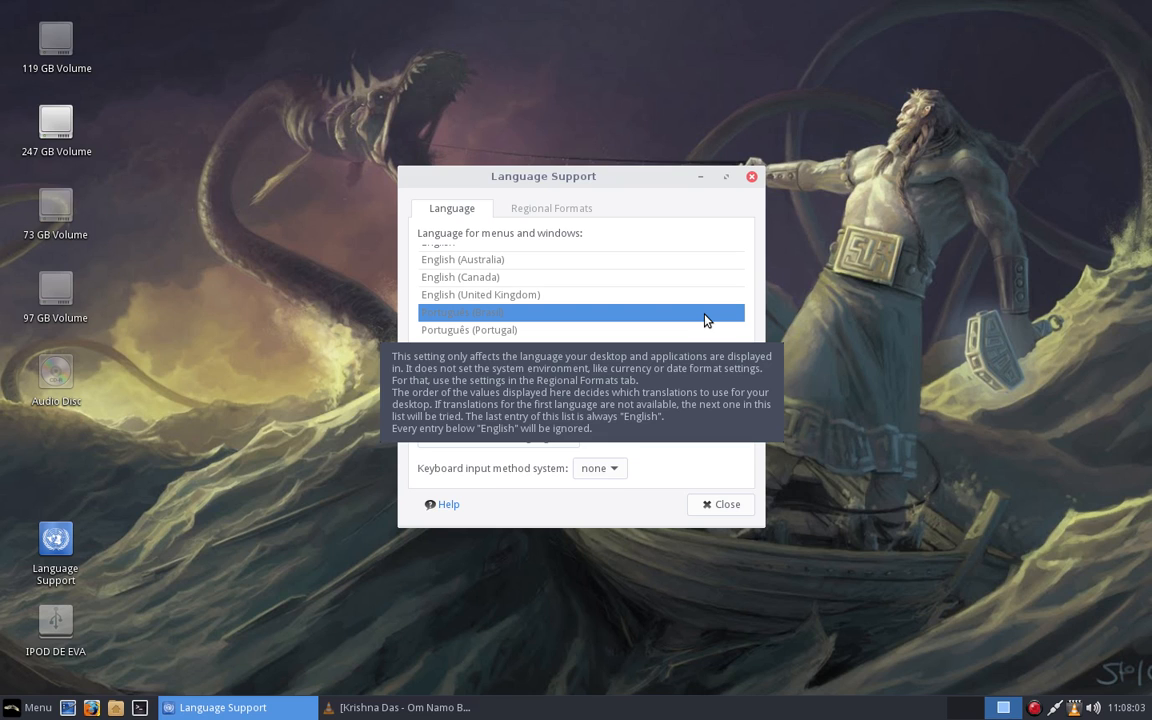
click(1131, 707)
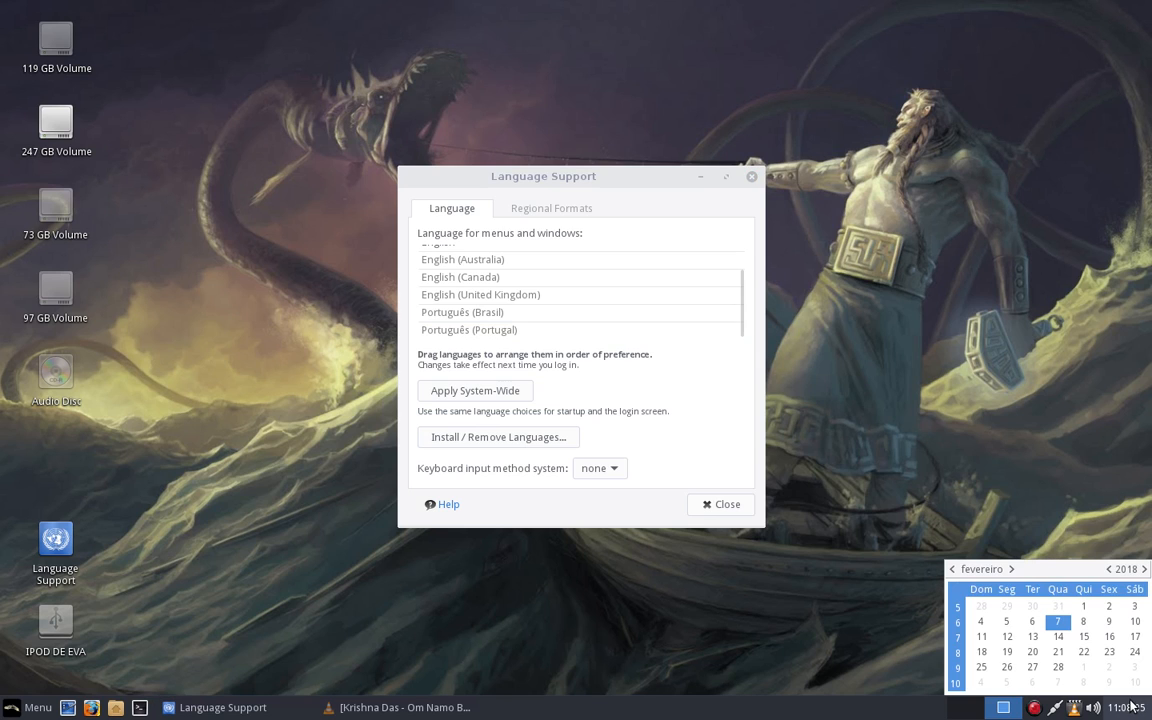
click(1131, 707)
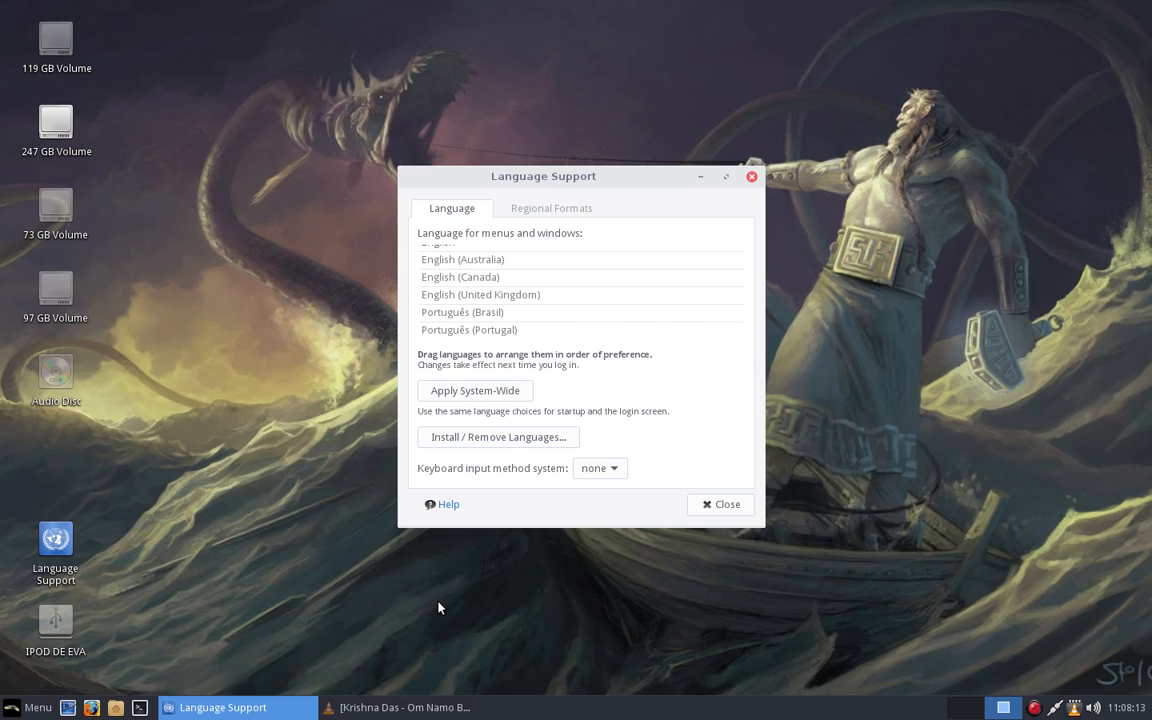
Step: Look over the English and Português entries in the language list and apply the language choices system-wide
click(465, 295)
click(490, 276)
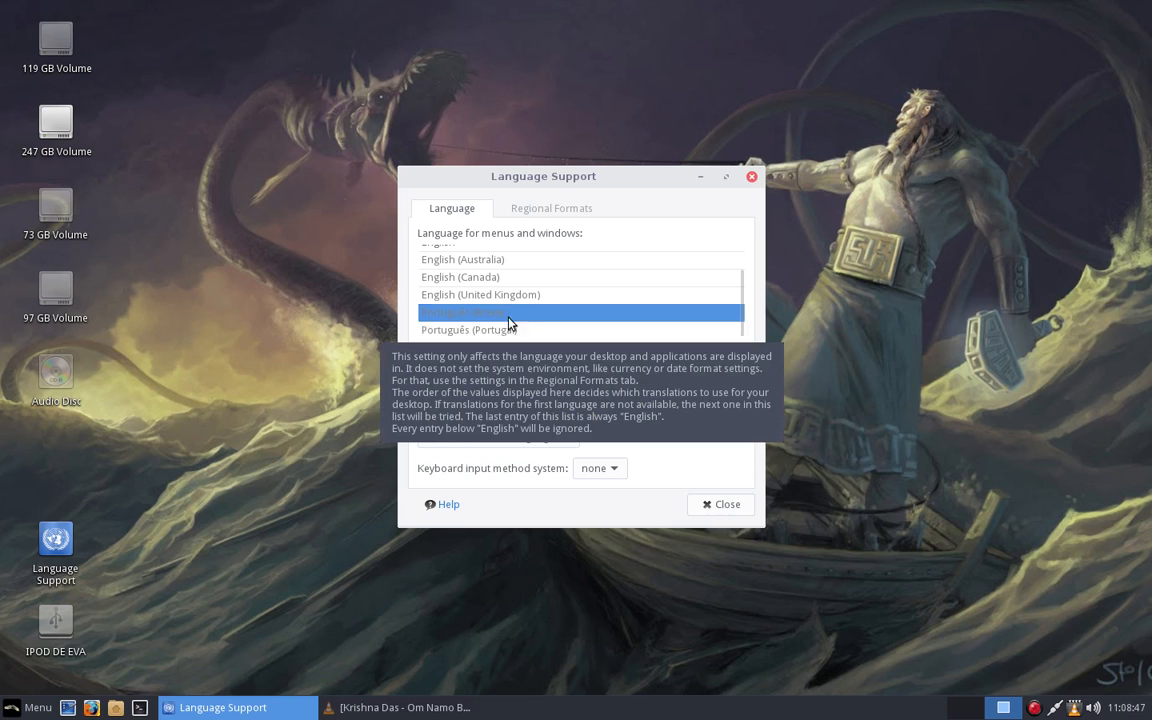
click(493, 394)
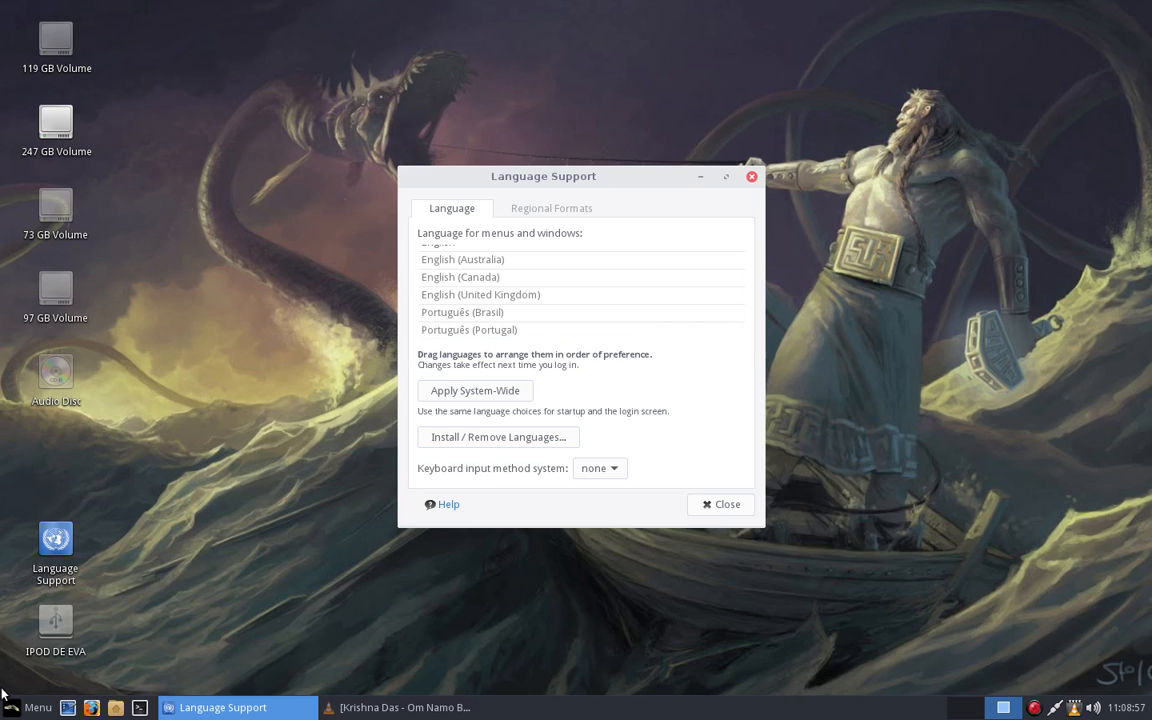
Step: Examine the start menu's Acessórios, Multimídia, Gráficos and Configurações applications, and close the menu
click(28, 707)
click(44, 426)
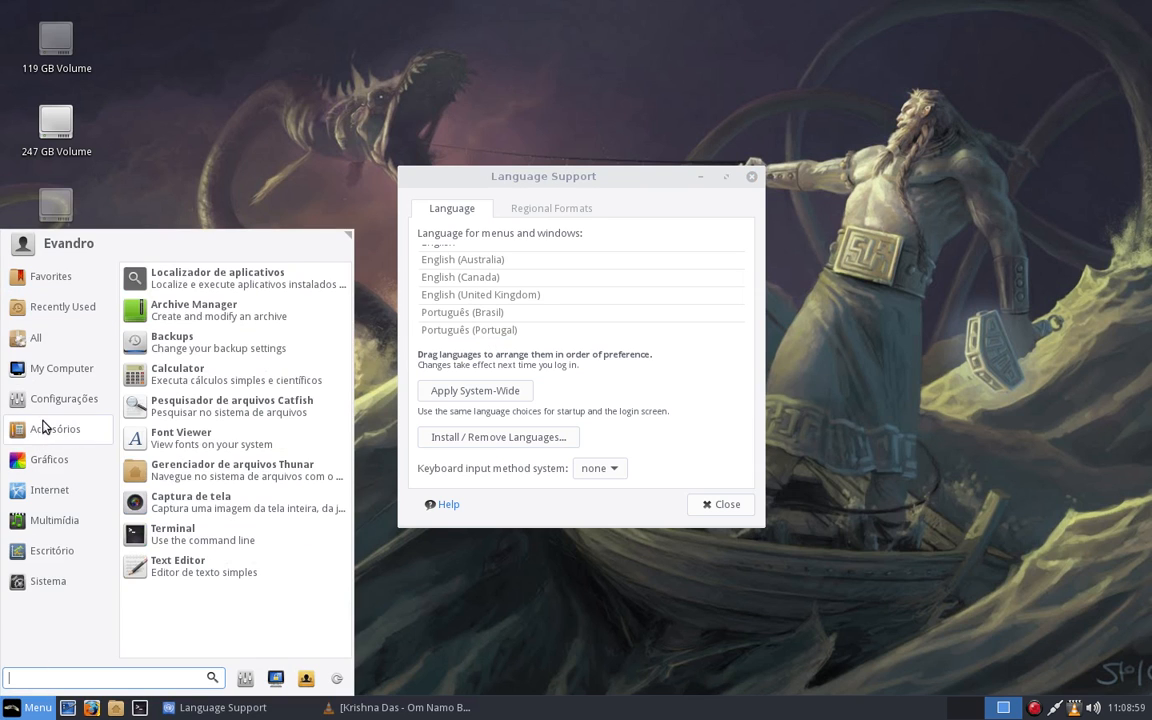
click(63, 400)
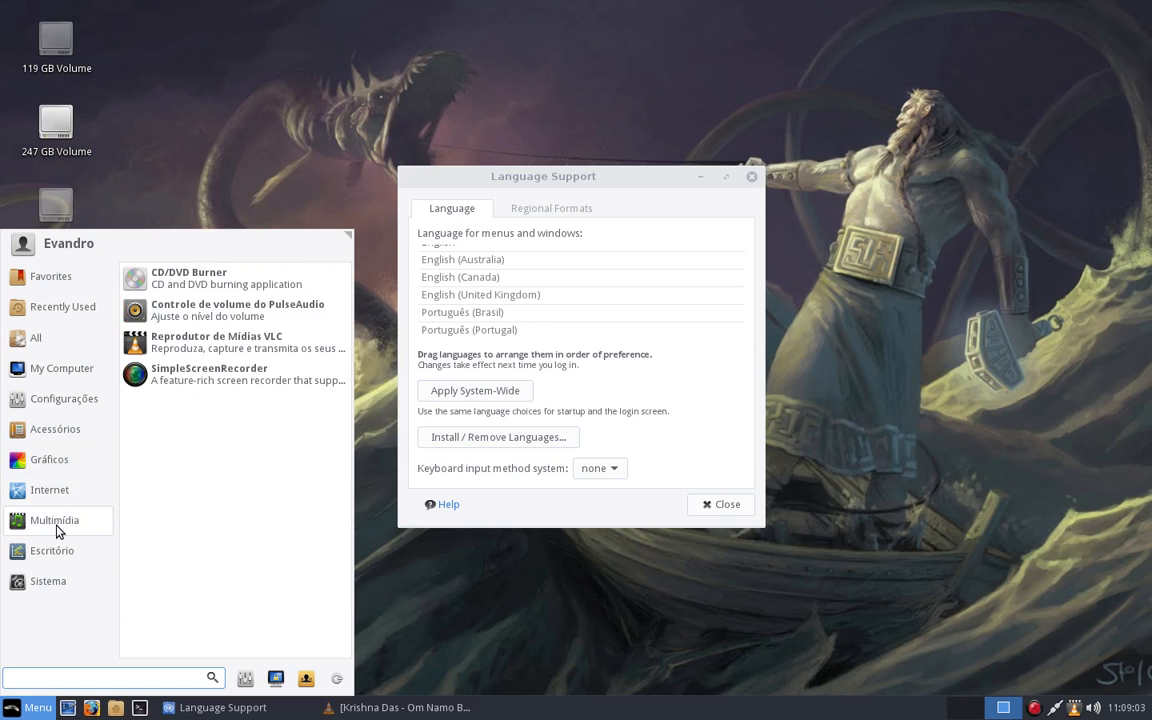
mouse_move(54, 546)
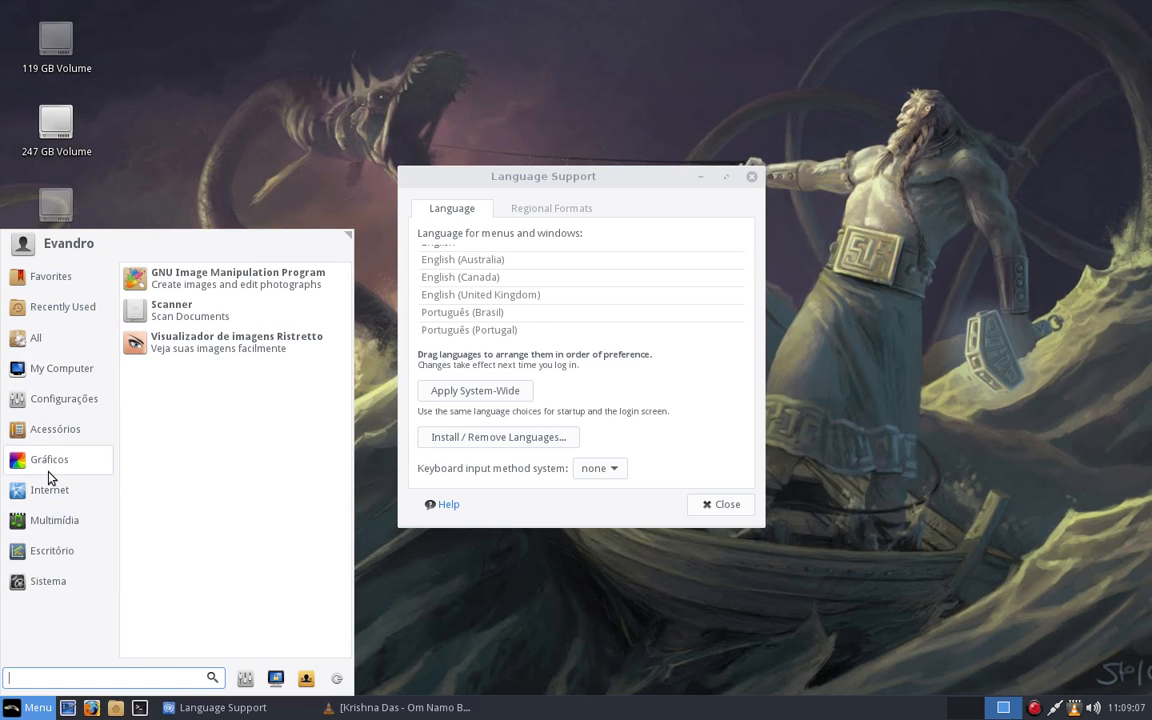
mouse_move(51, 398)
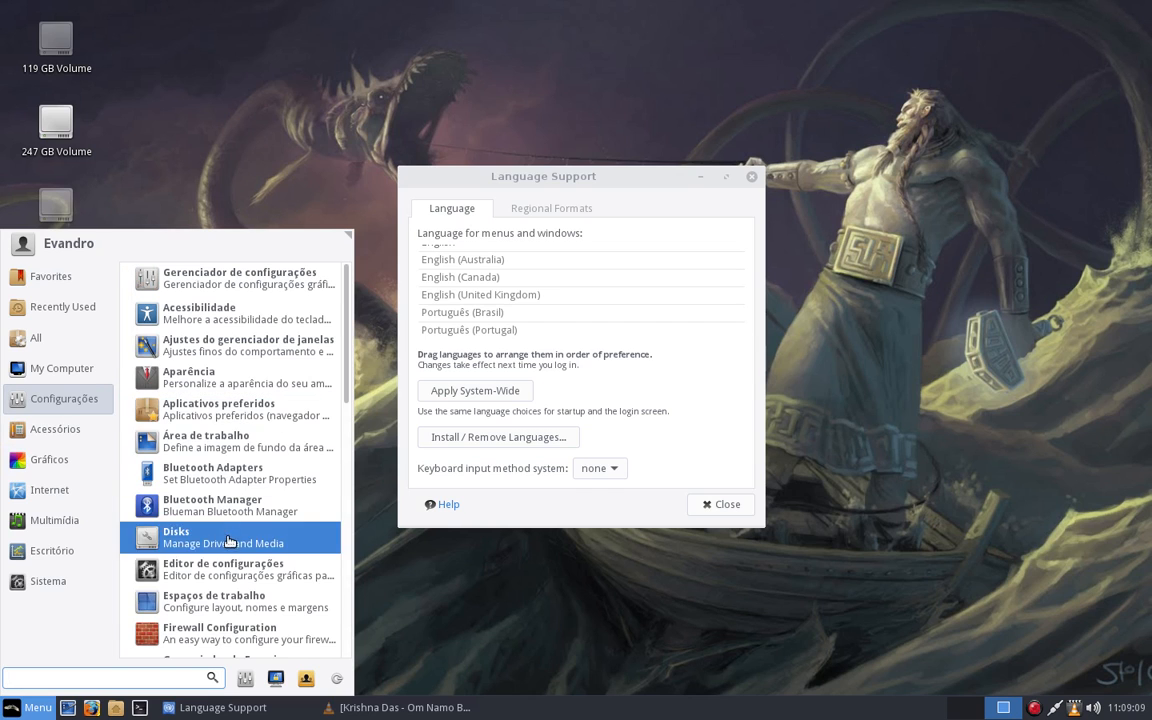
click(422, 609)
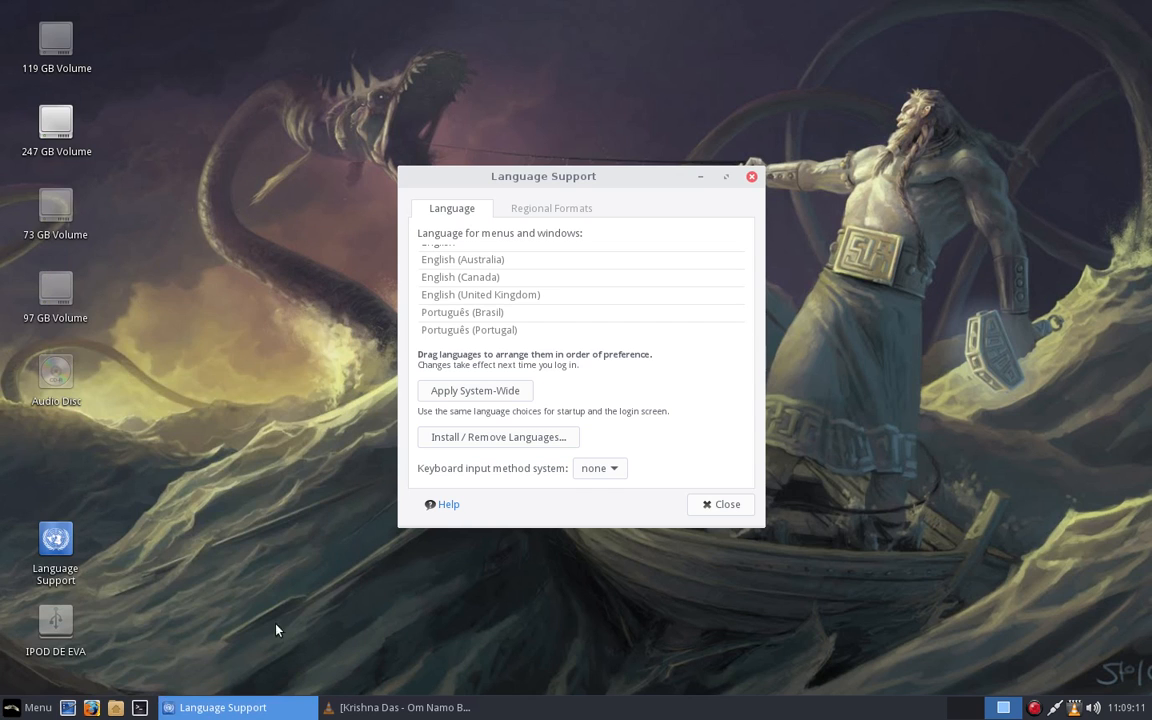
Step: Open the home folder in the file manager, review its available file and help commands, and close the window
click(115, 707)
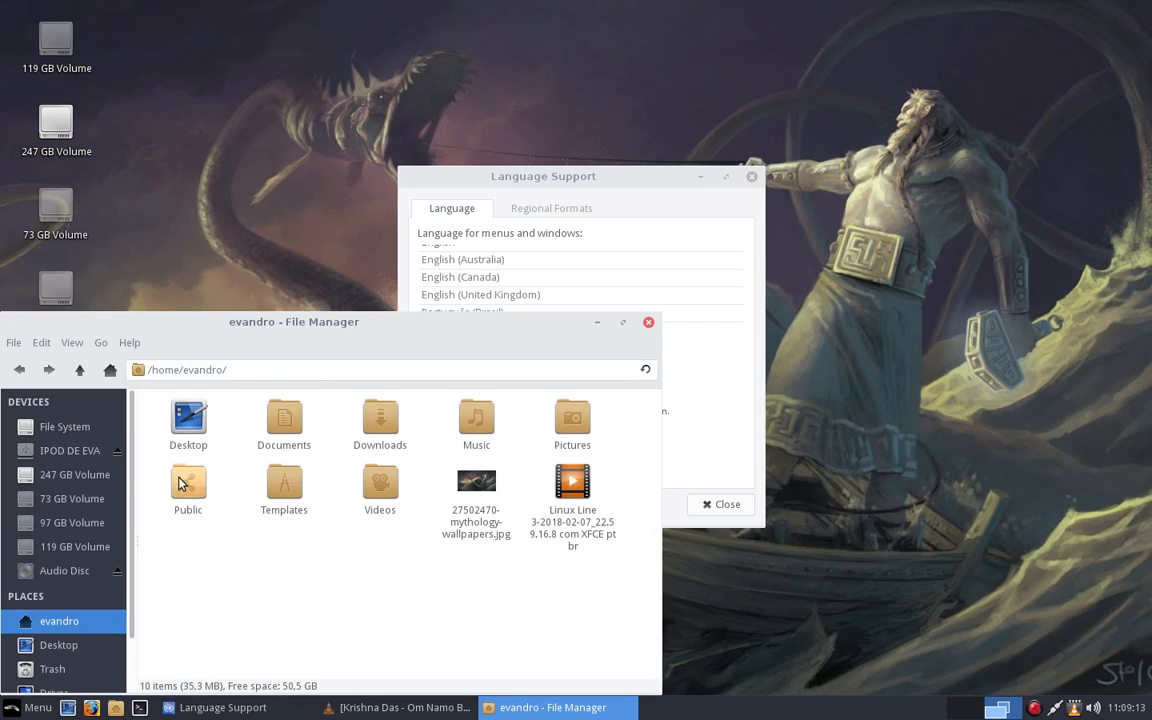
drag(329, 326, 395, 109)
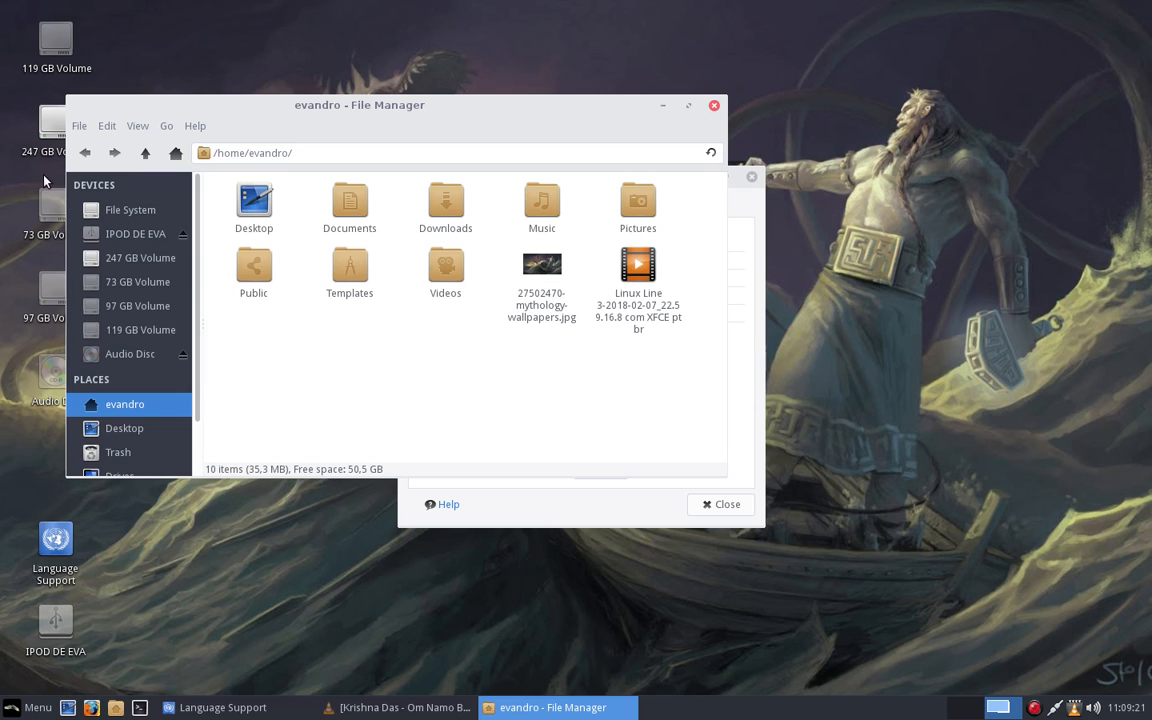
click(80, 126)
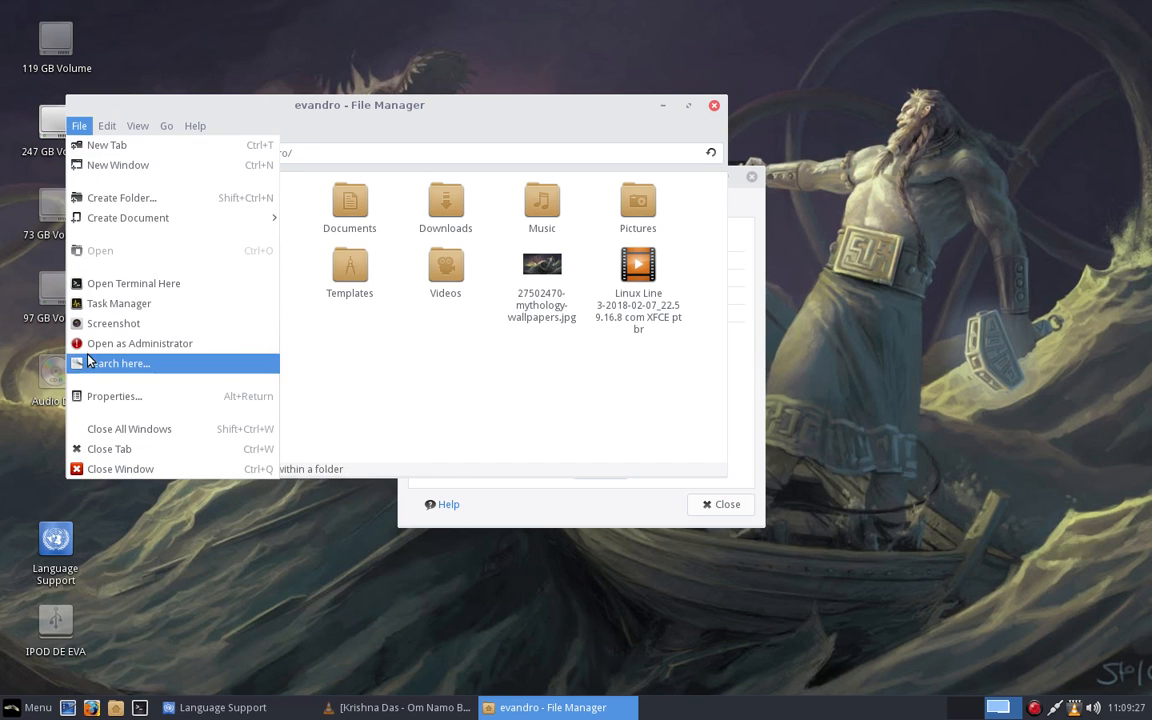
mouse_move(153, 130)
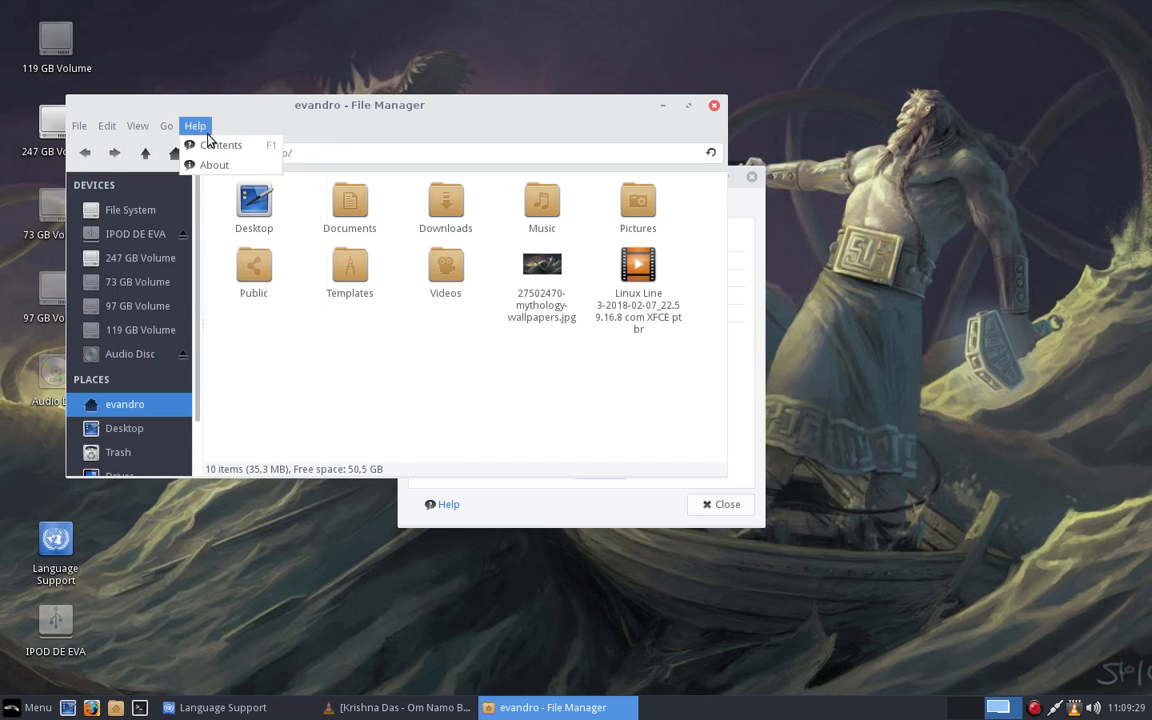
mouse_move(78, 126)
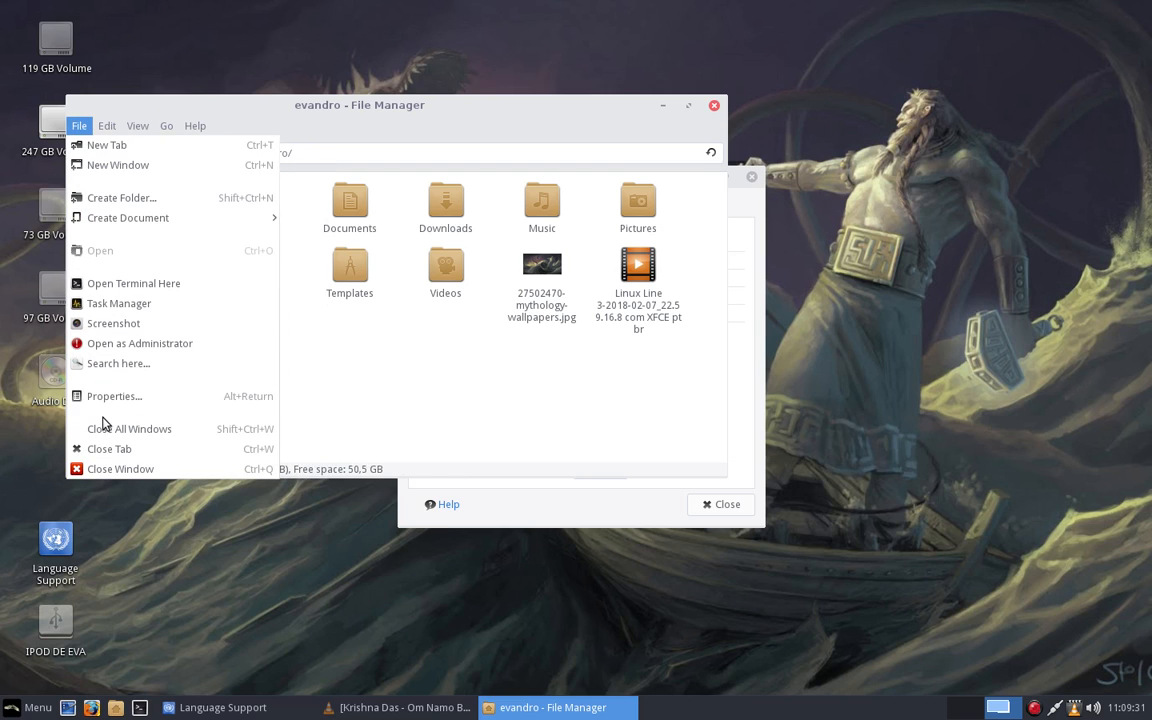
click(446, 133)
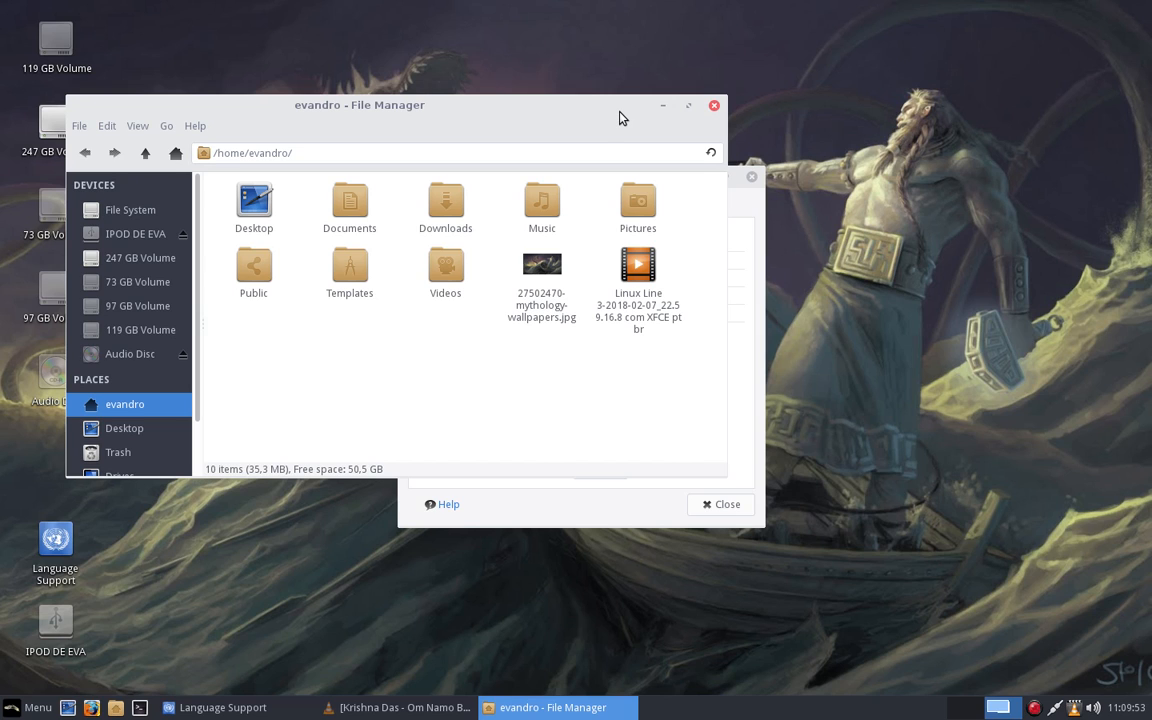
click(713, 105)
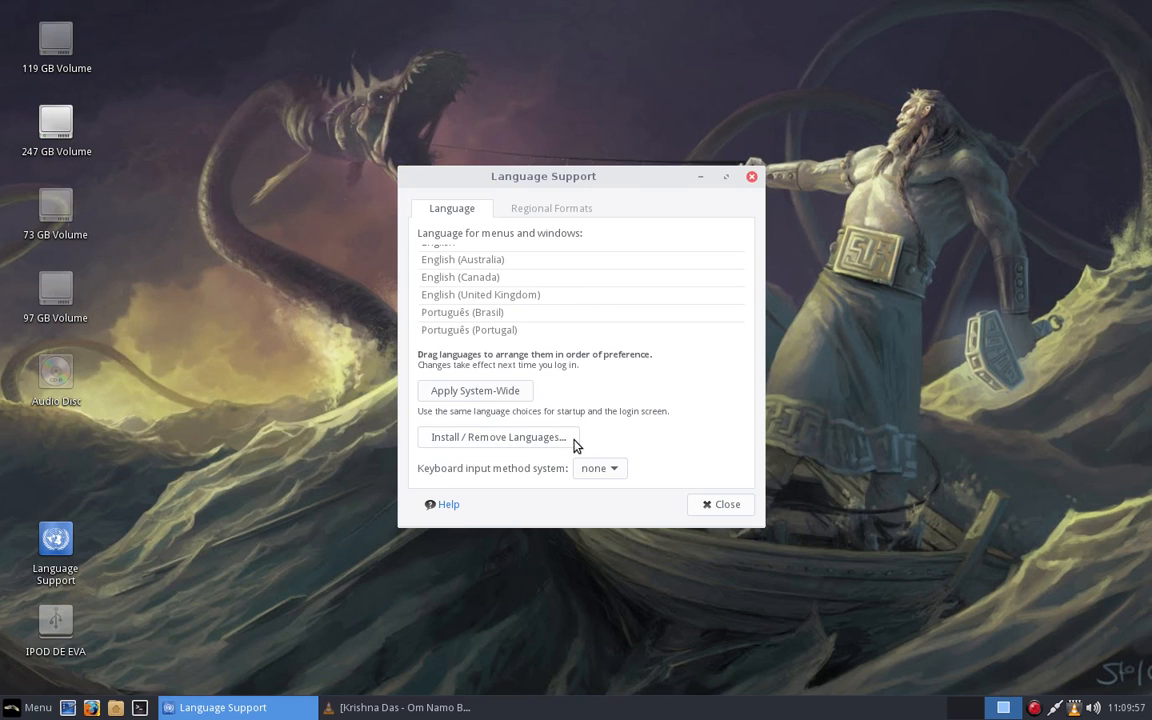
Step: Open the list of installable languages, find English, and clear and restore its Installed mark
click(490, 442)
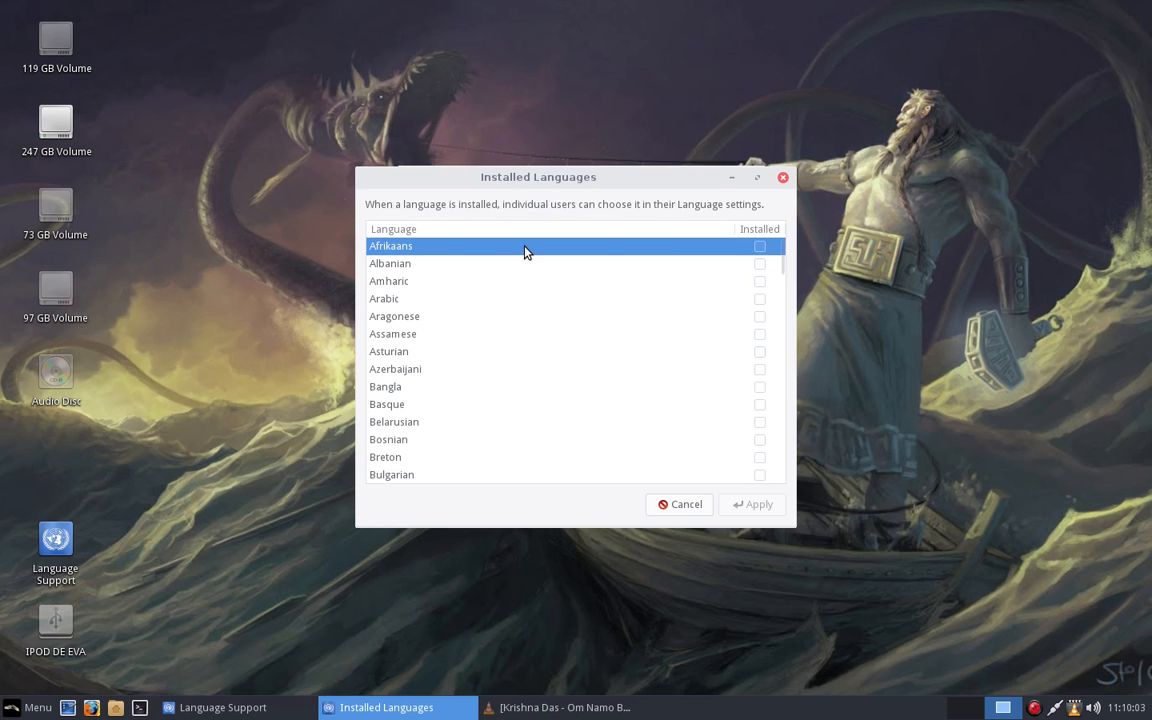
scroll(432, 303, down, 3)
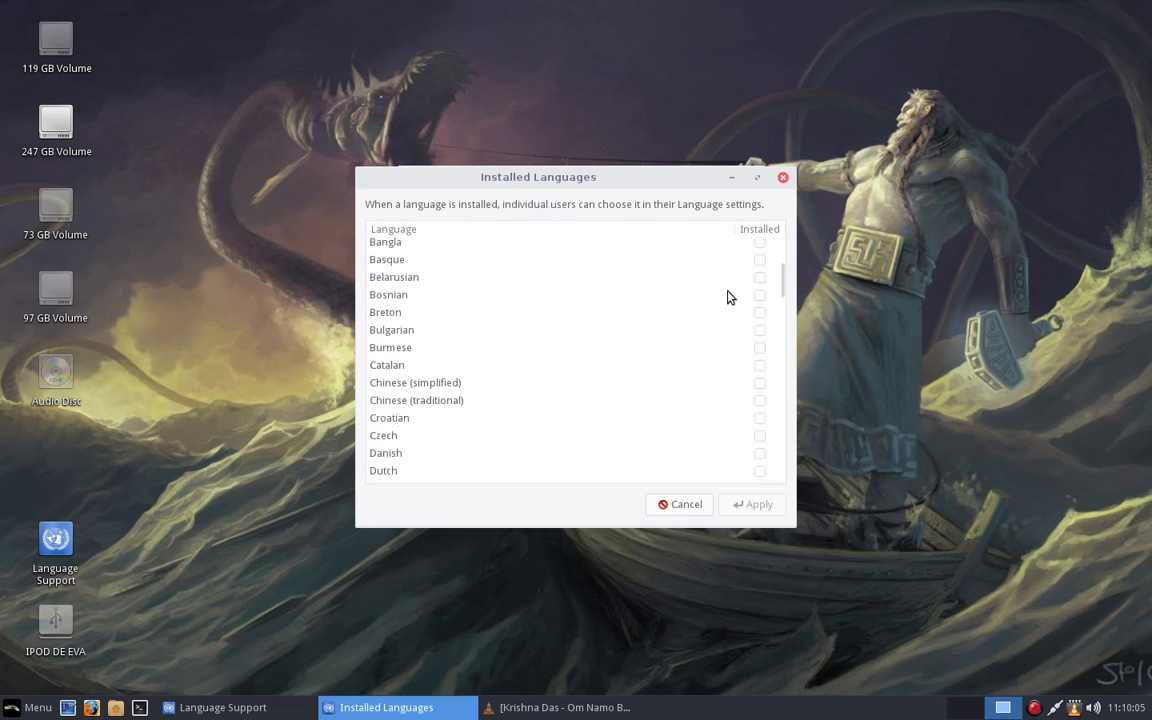
scroll(600, 388, down, 5)
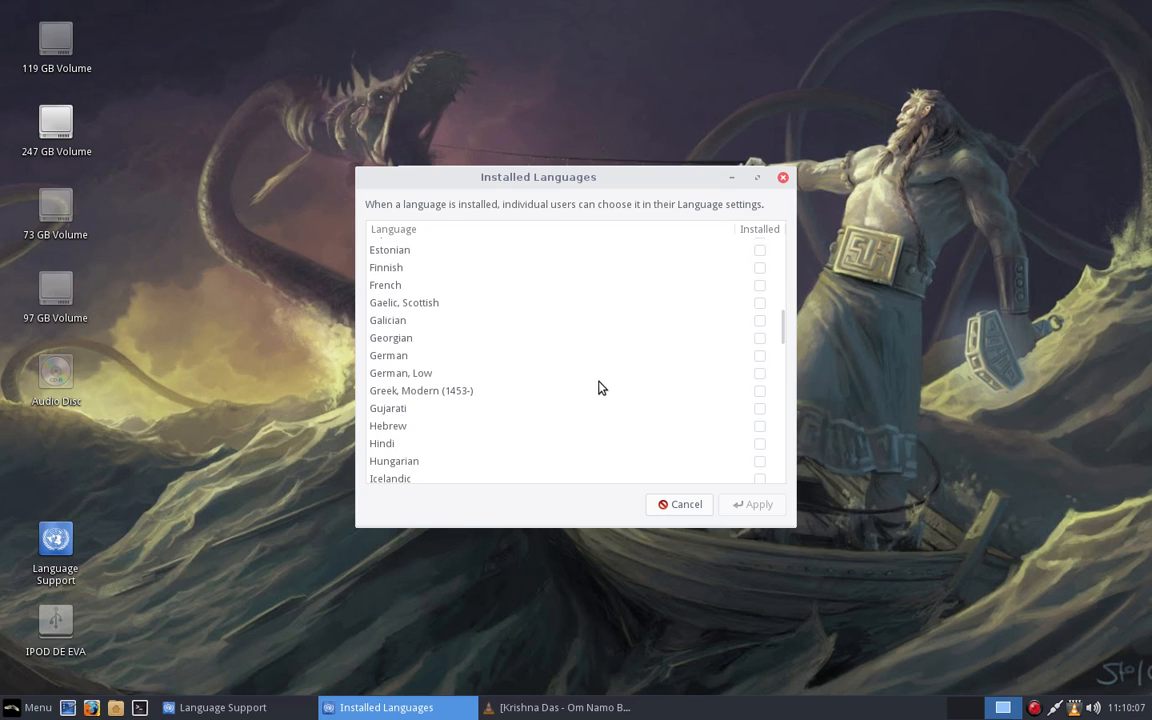
scroll(600, 388, up, 3)
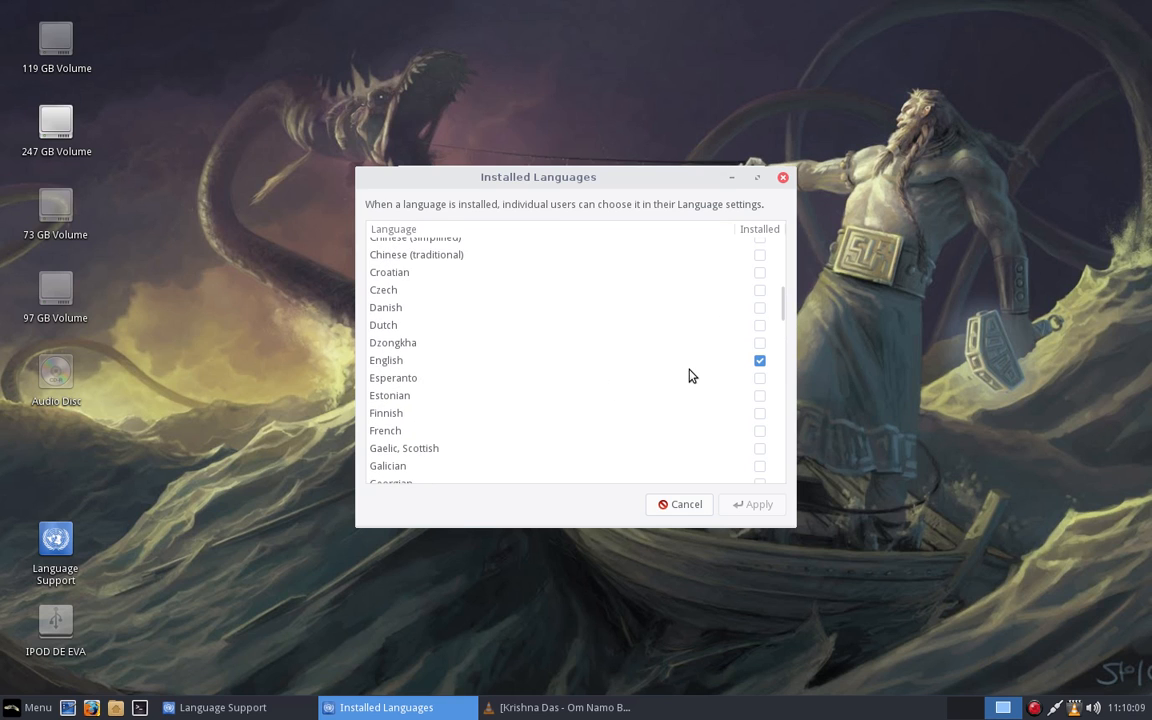
click(759, 362)
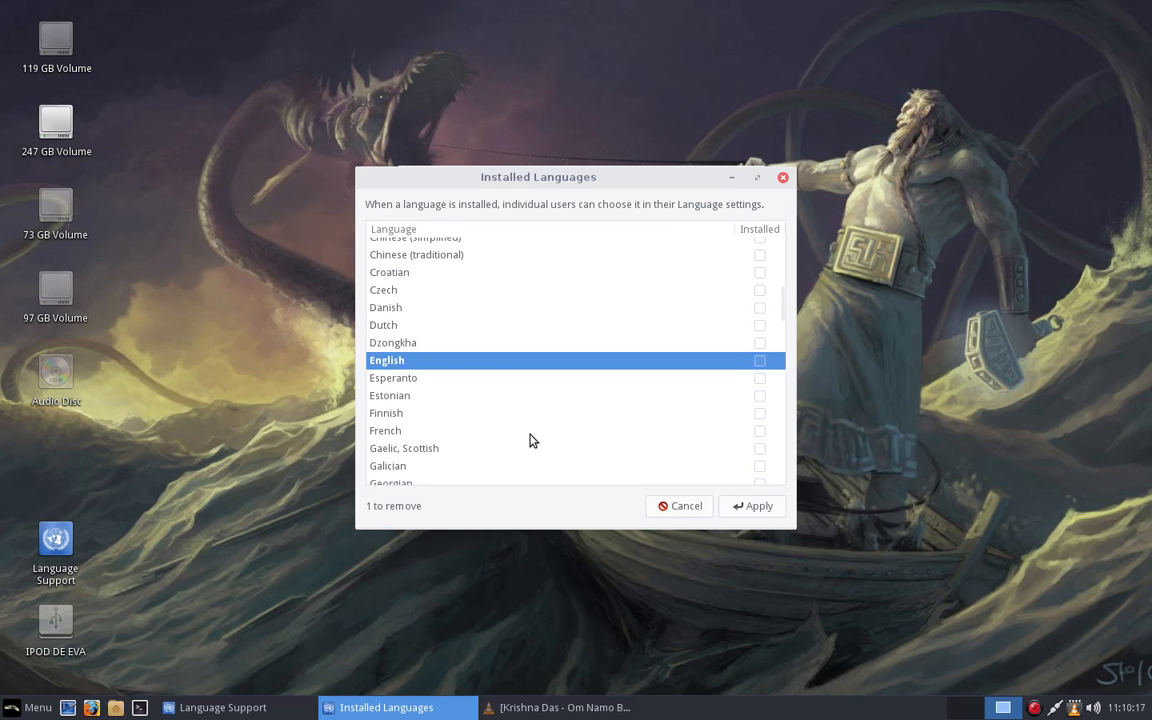
click(759, 362)
Step: Check the Portuguese entry further down the Installed Languages list and cancel the dialog
scroll(668, 385, down, 15)
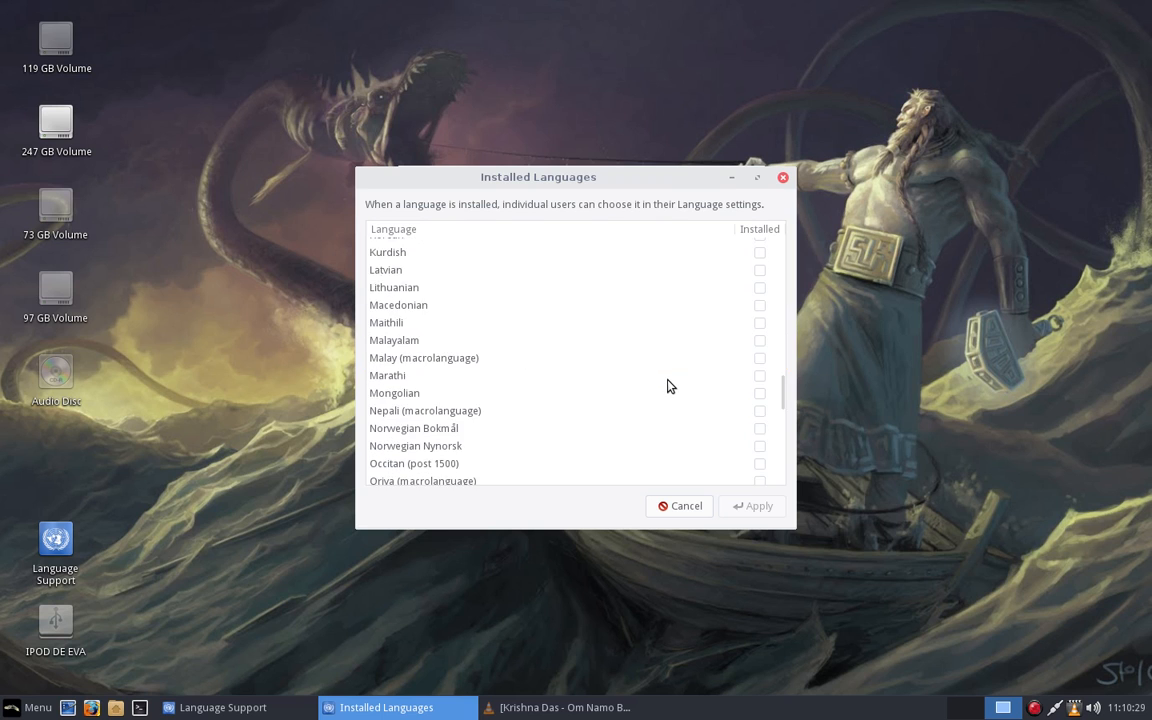
scroll(670, 391, up, 5)
scroll(671, 392, down, 5)
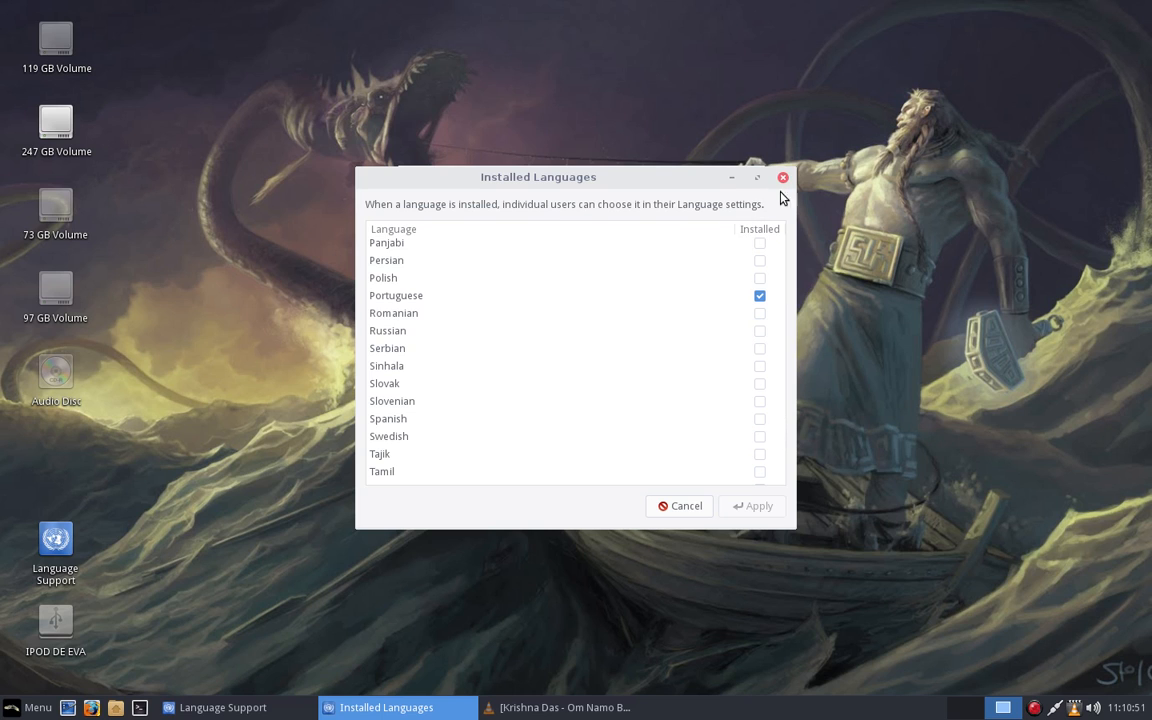
click(688, 505)
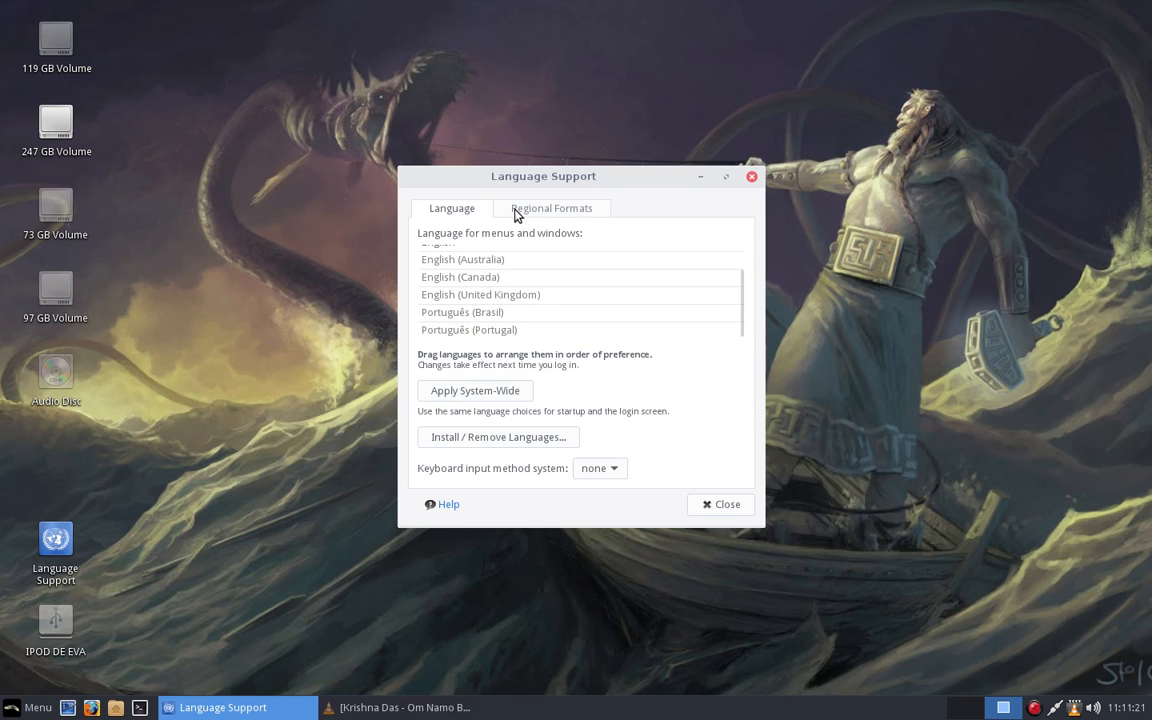
Step: Try to select and reorder the English (United Kingdom), Português (Brasil) and Português (Portugal) entries for menus and windows
click(473, 329)
click(520, 296)
drag(494, 293, 452, 300)
click(485, 312)
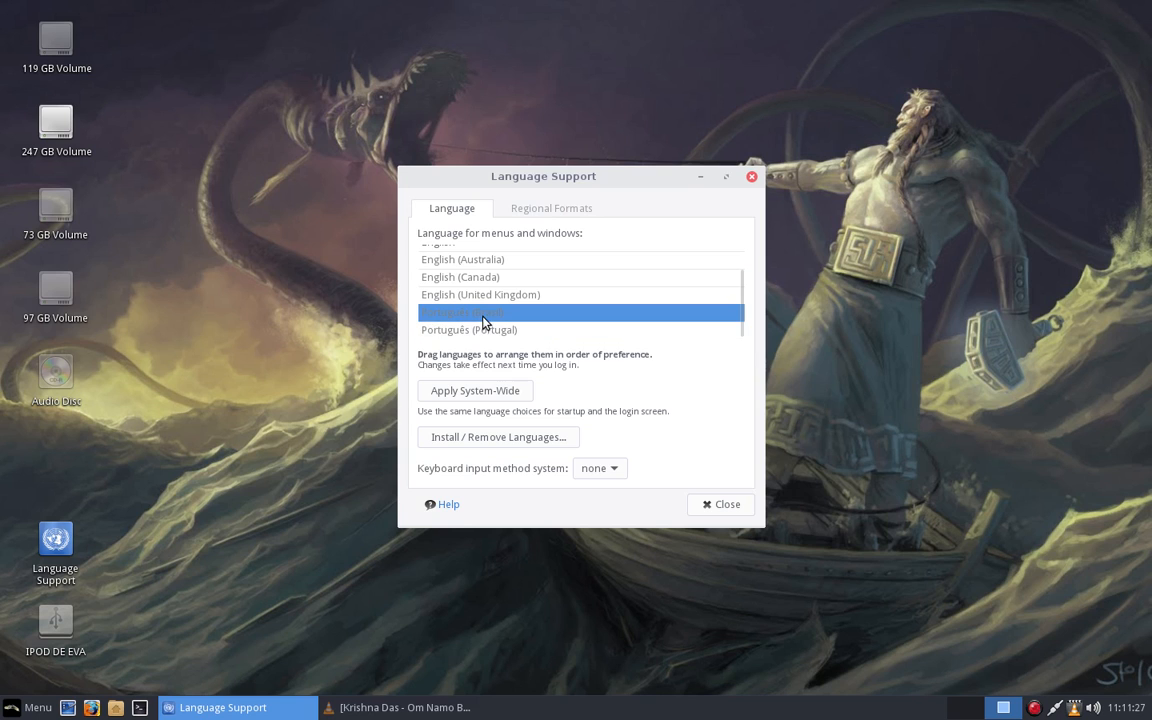
click(488, 326)
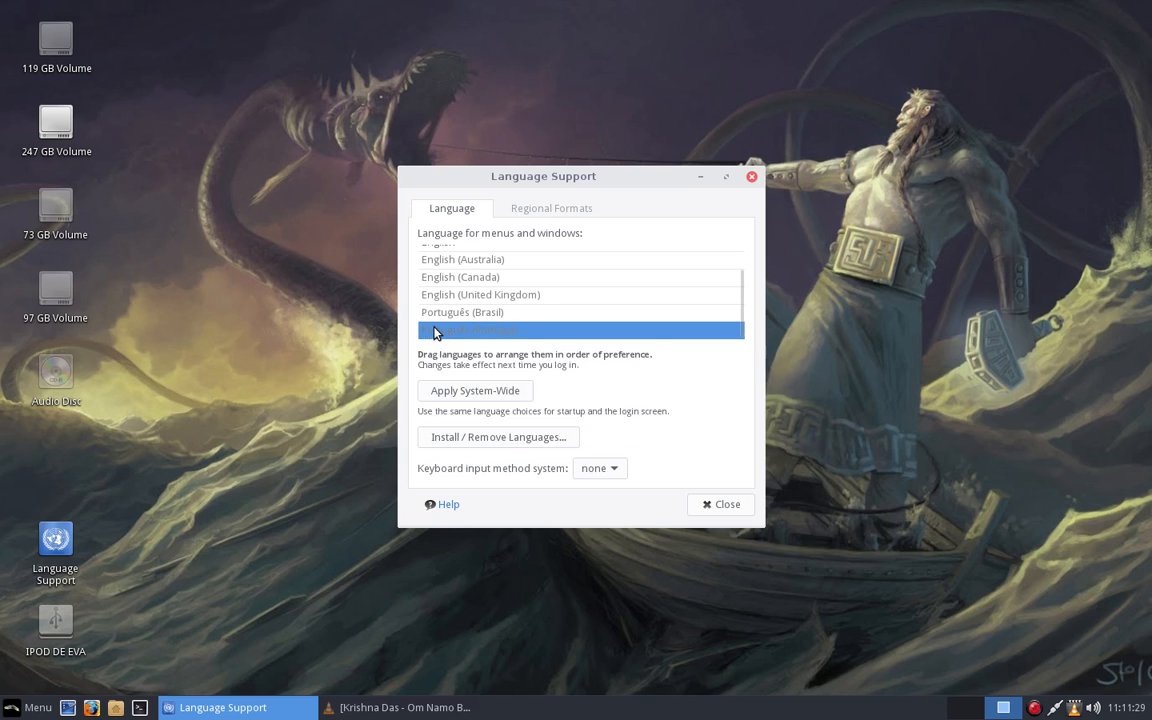
click(449, 309)
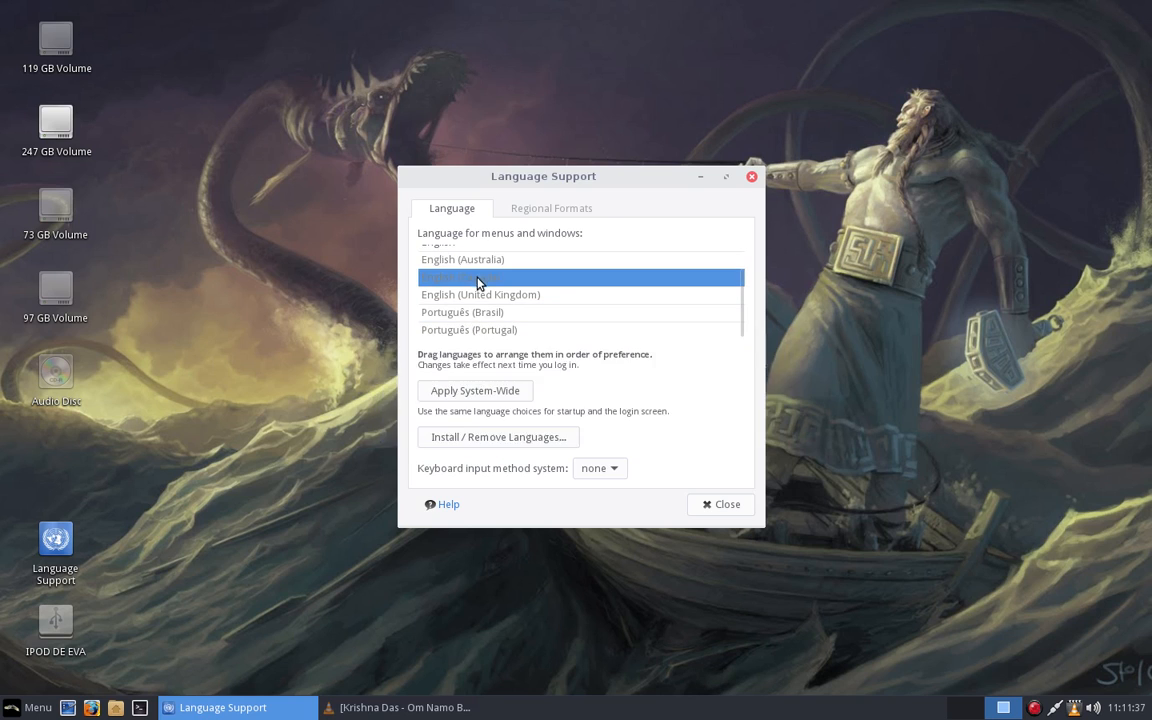
Step: Examine the order of the languages for menus and windows, from English (United States) to Português (Portugal)
scroll(477, 277, up, 2)
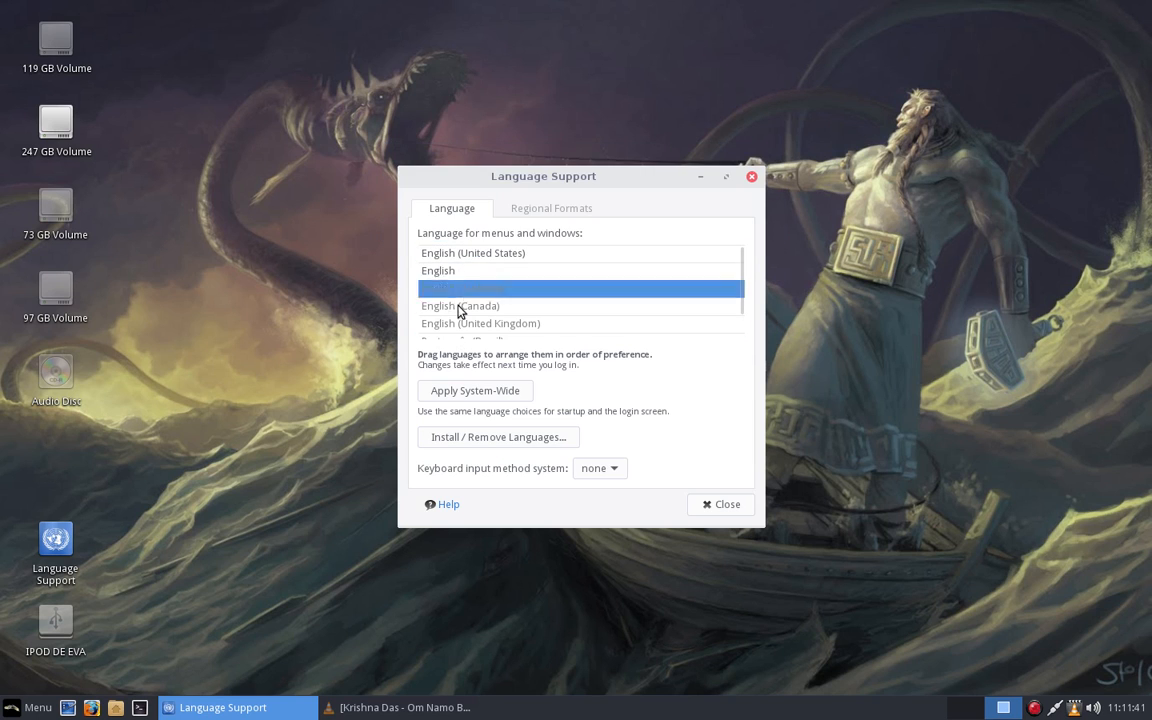
scroll(510, 310, down, 2)
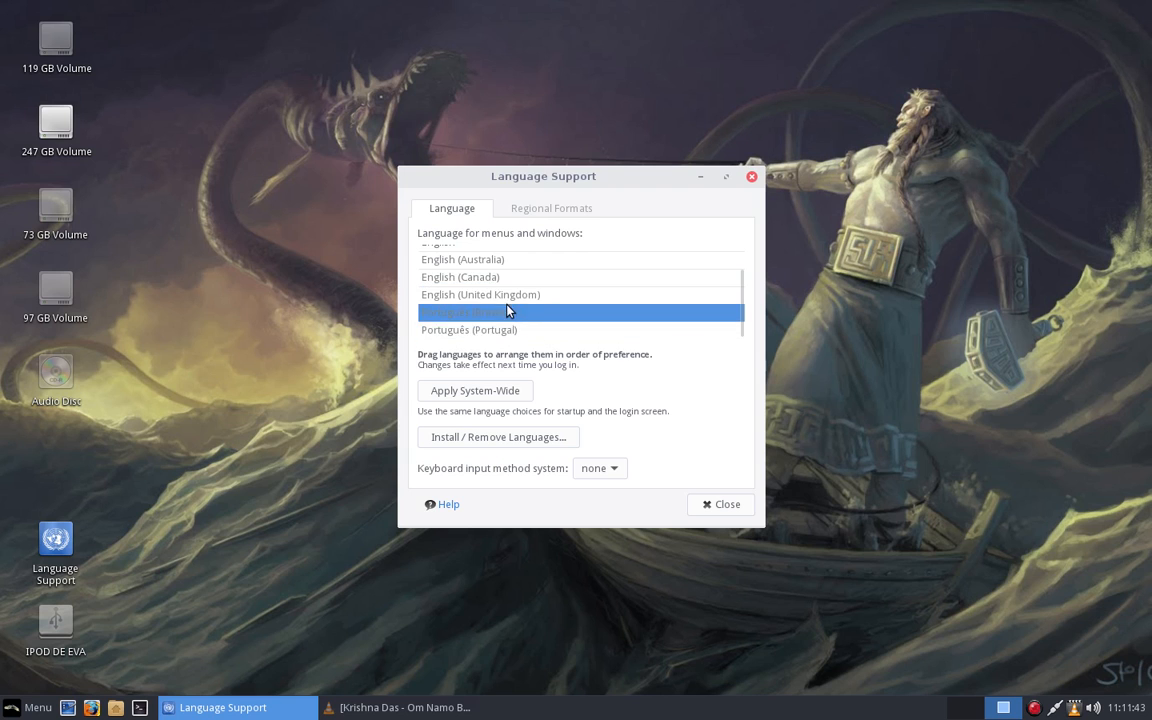
scroll(509, 300, up, 2)
scroll(510, 266, down, 2)
scroll(499, 320, up, 2)
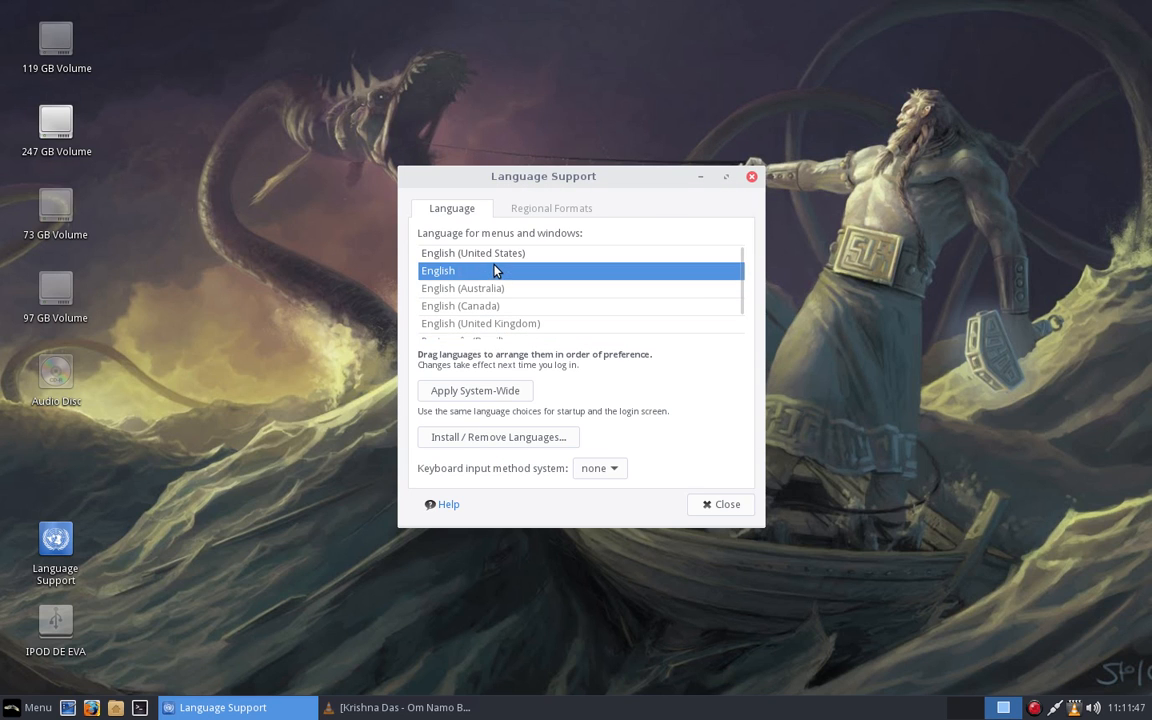
scroll(489, 282, down, 2)
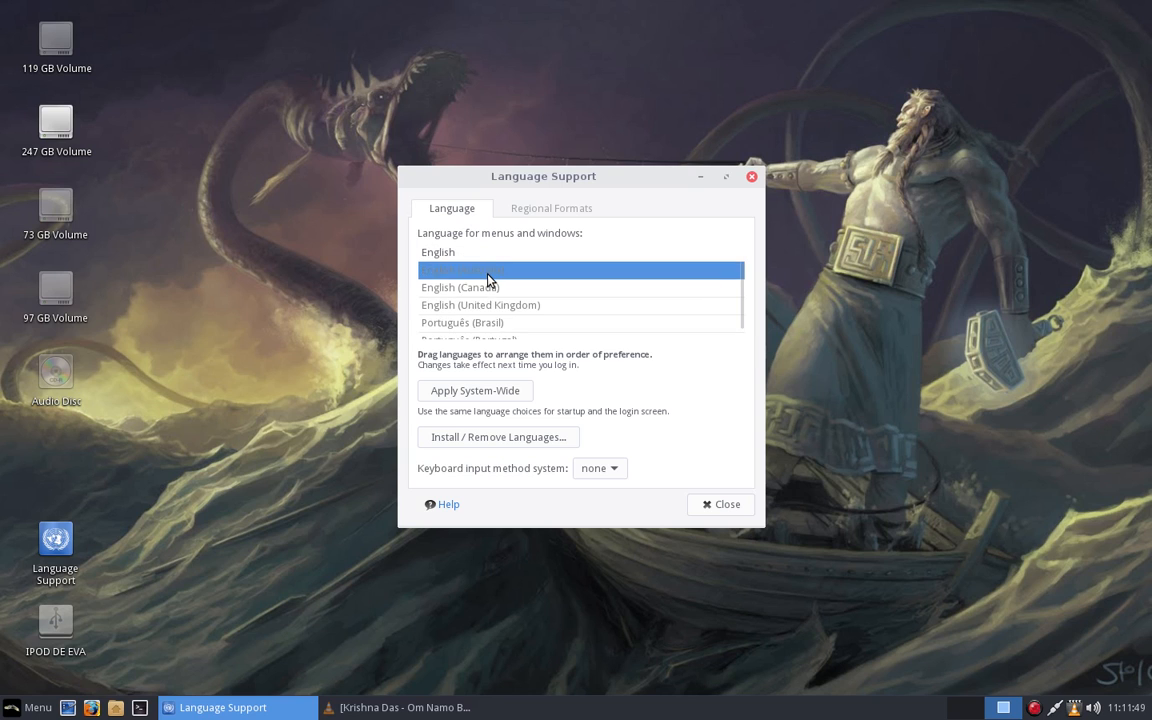
scroll(485, 302, up, 2)
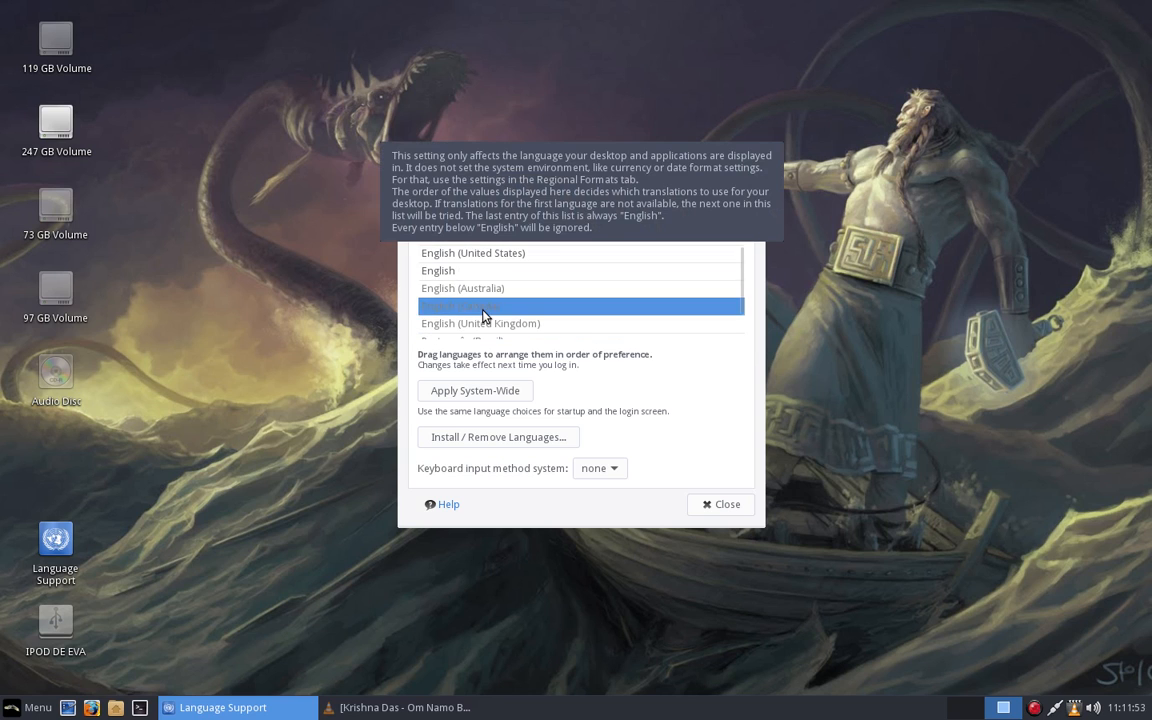
scroll(481, 309, down, 2)
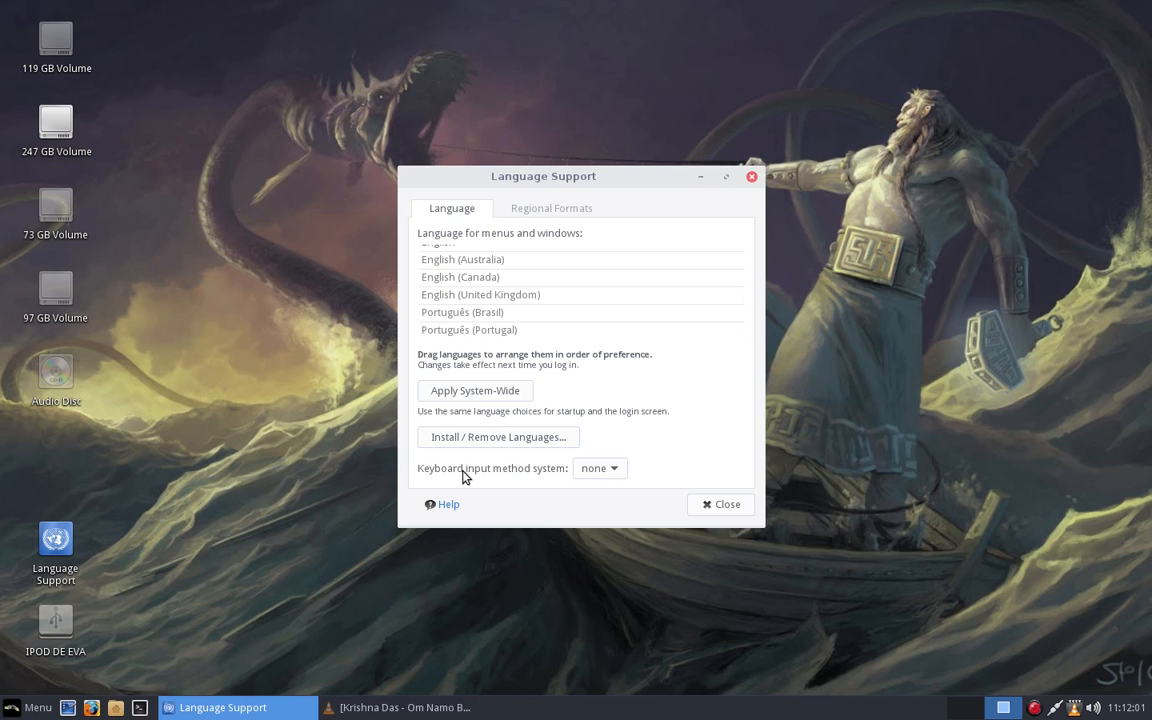
Step: Review the choices for the keyboard input method system and select none
click(613, 470)
click(588, 446)
click(605, 474)
click(599, 490)
Step: Launch the Opera browser, test the ç character in a new tab's address bar and close the browser
click(33, 707)
mouse_move(45, 456)
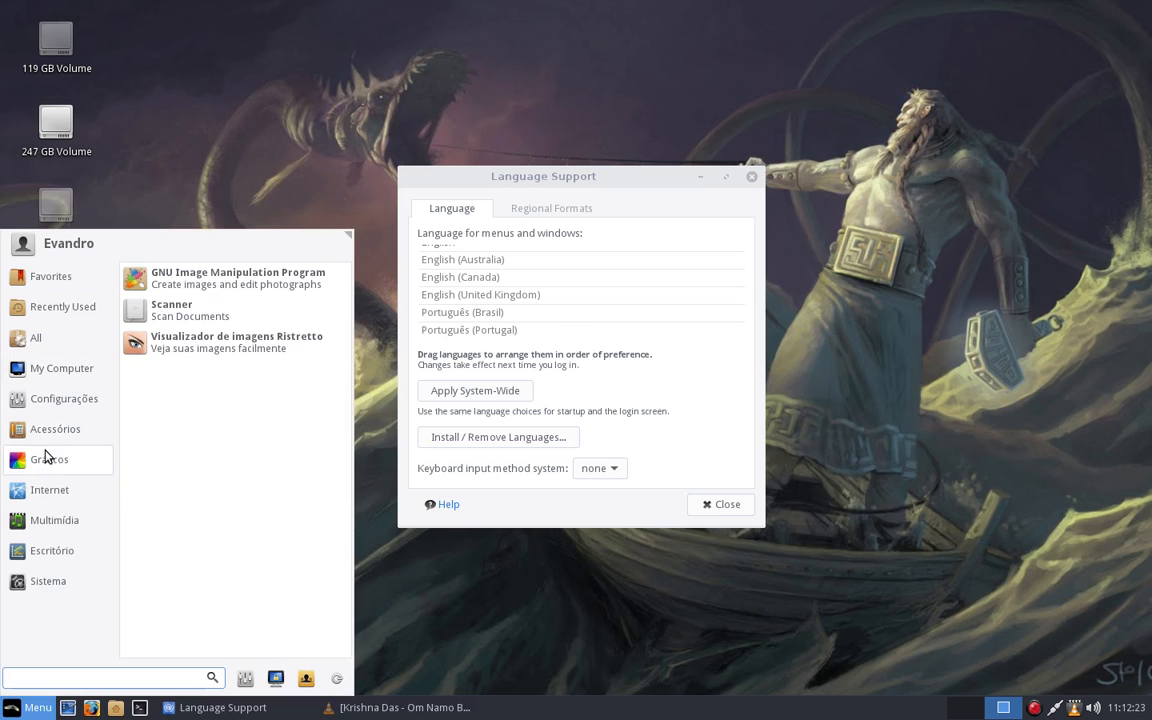
mouse_move(51, 490)
click(207, 371)
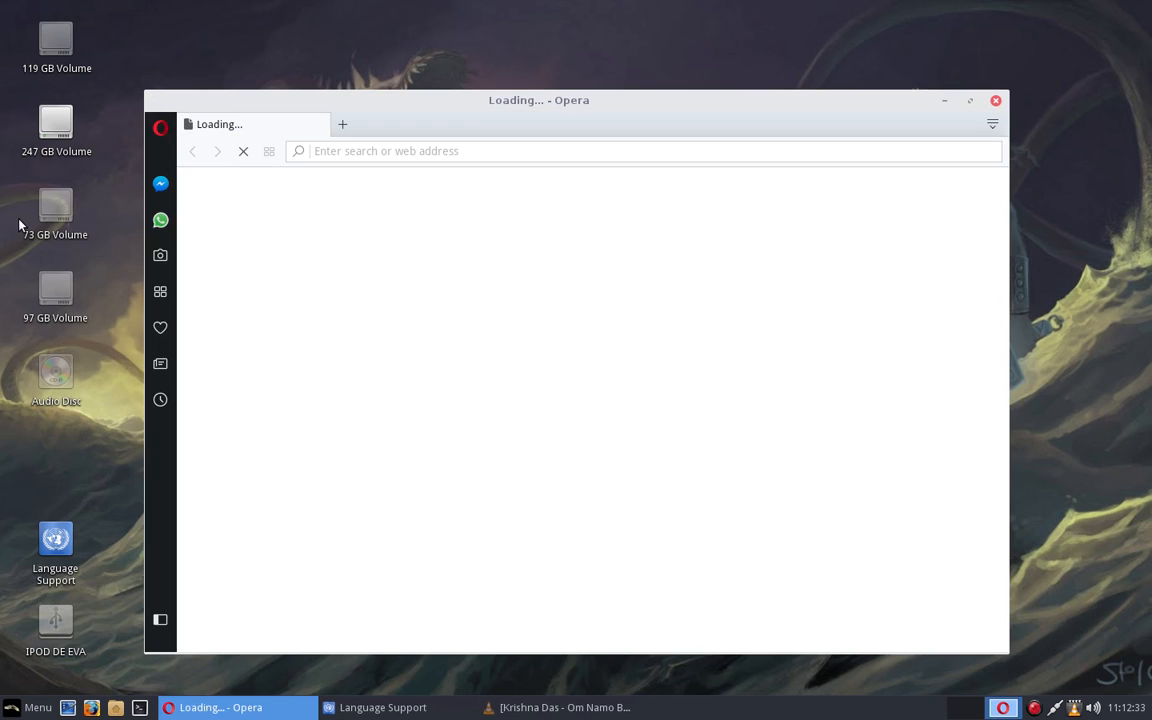
click(342, 125)
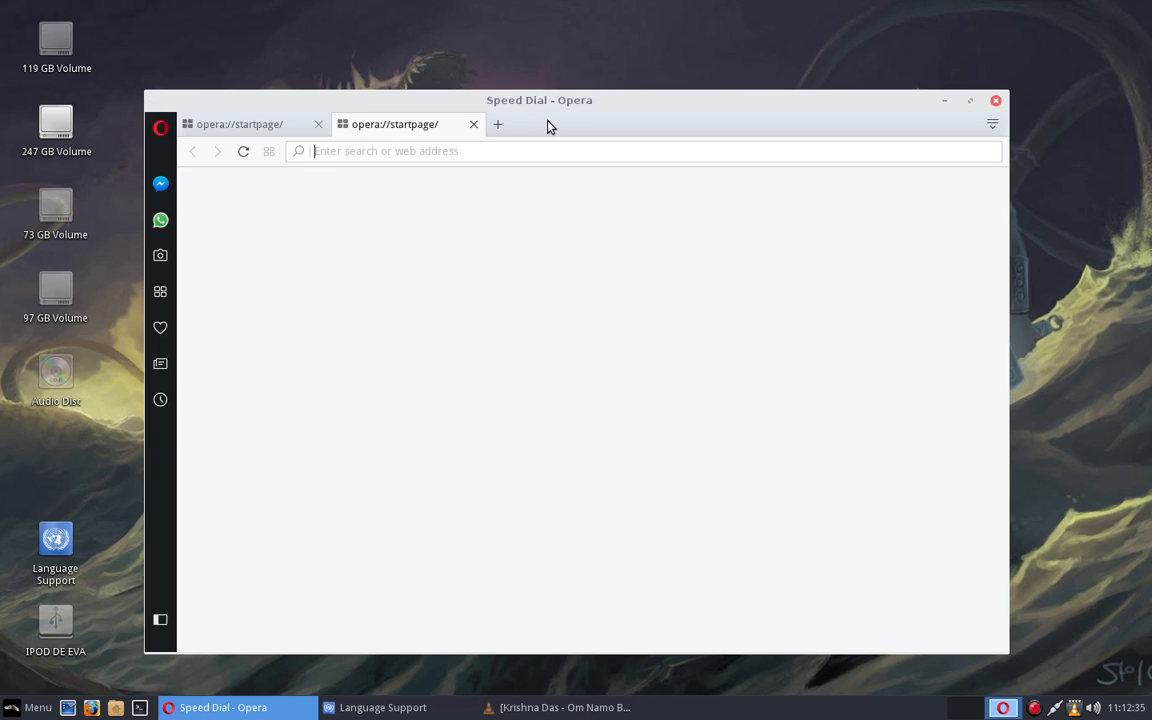
text(ç)
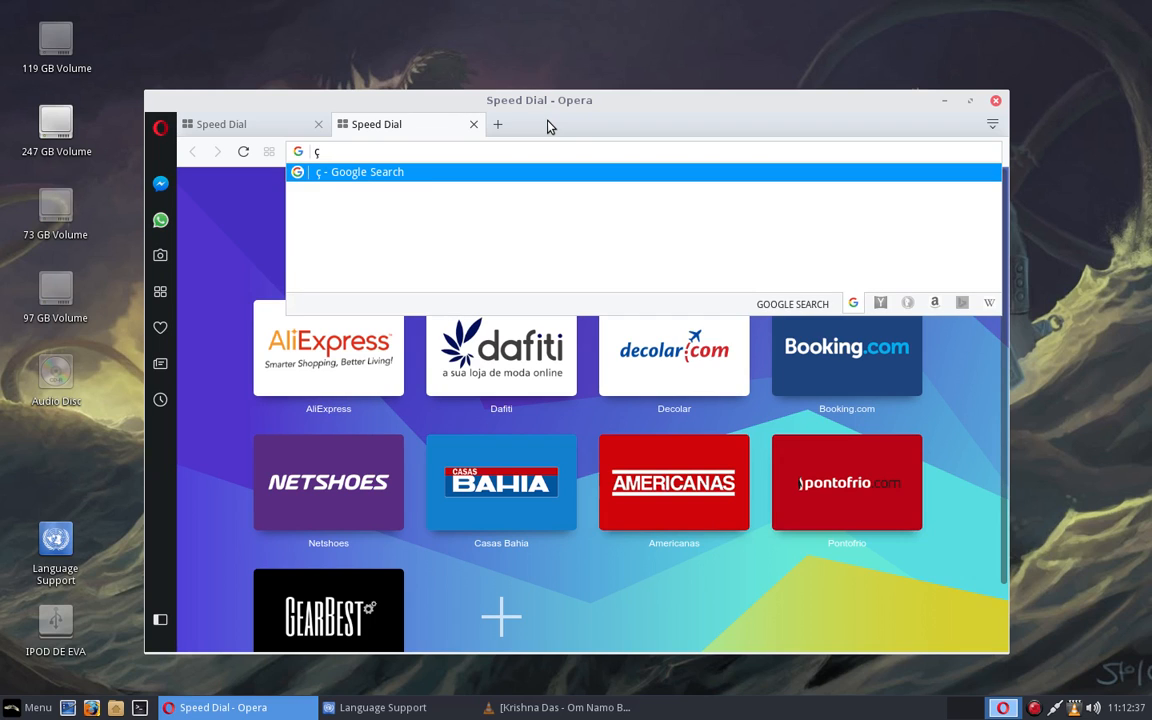
click(473, 124)
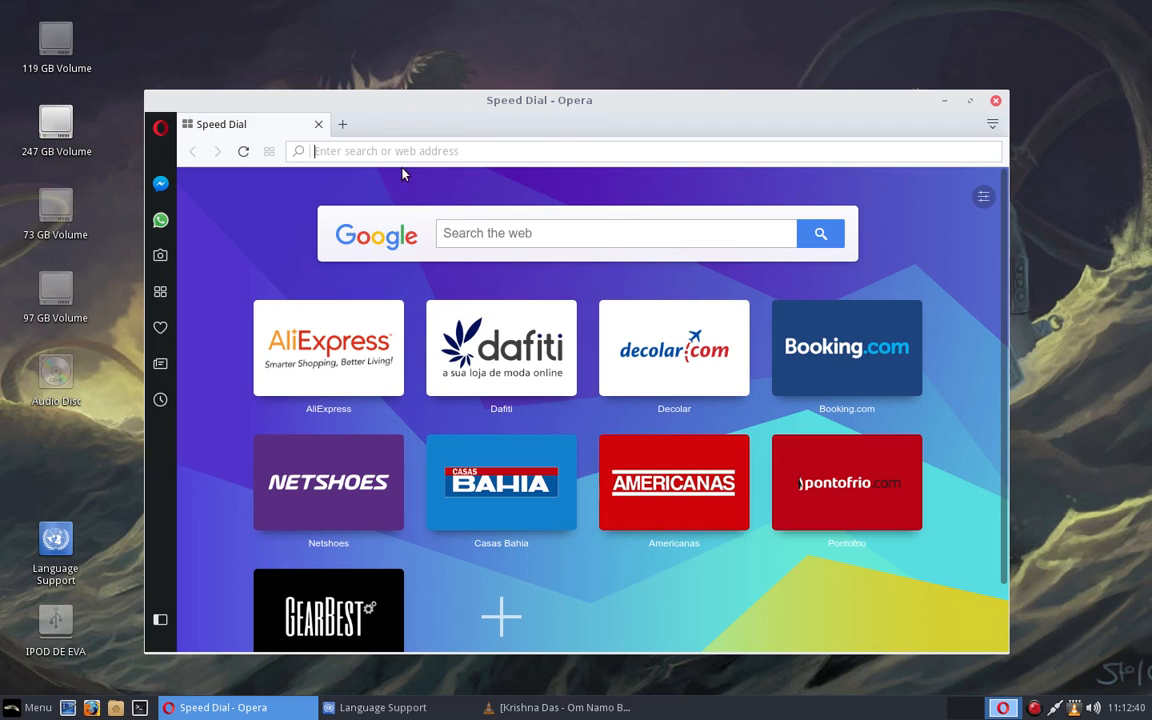
click(997, 102)
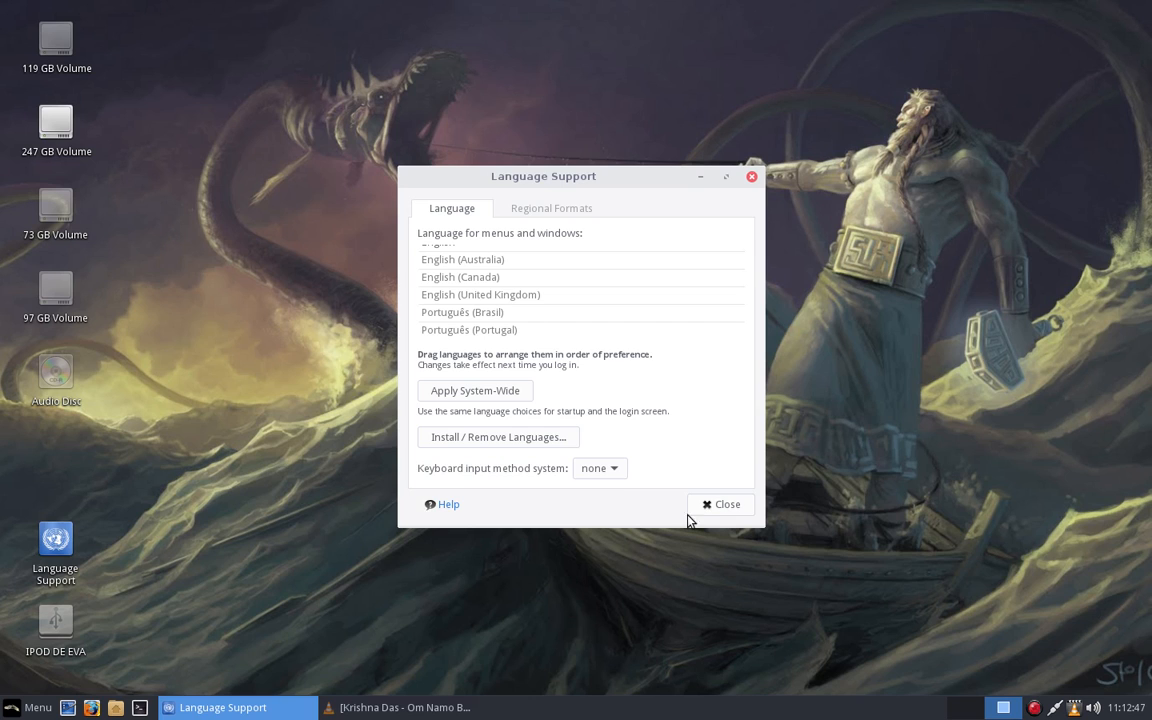
Step: Review the regional format choices, keep Português (Brasil) for numbers, dates and currency, and close Language Support
click(551, 210)
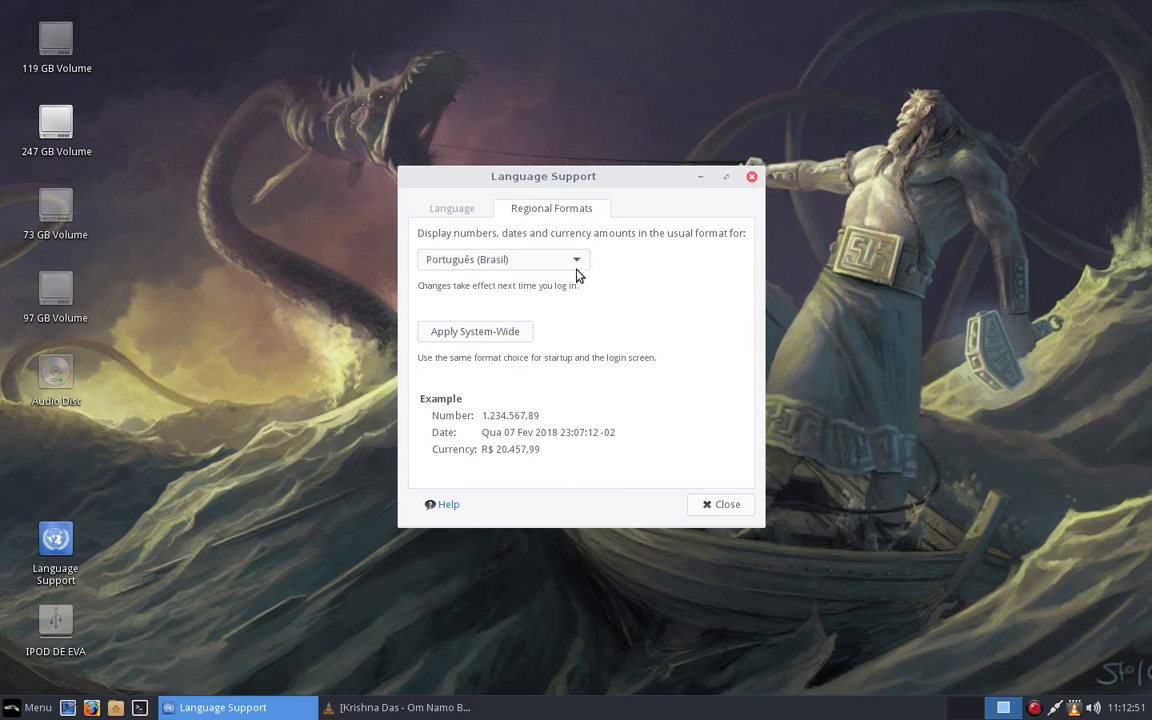
click(455, 209)
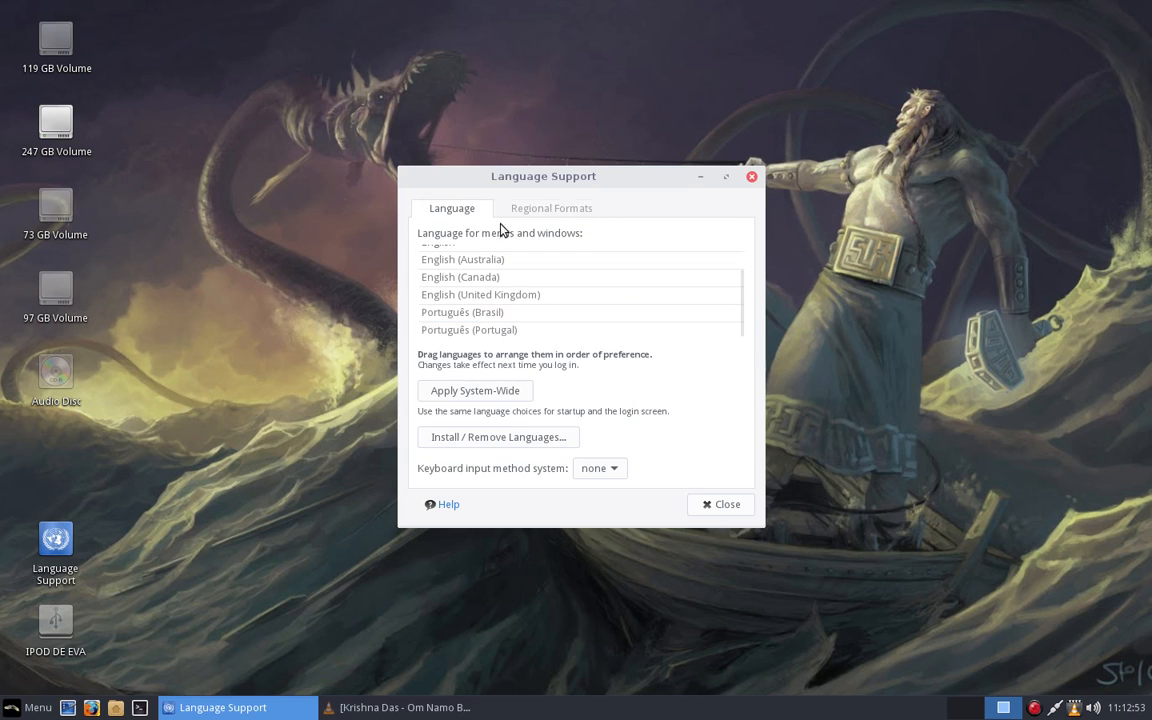
click(544, 213)
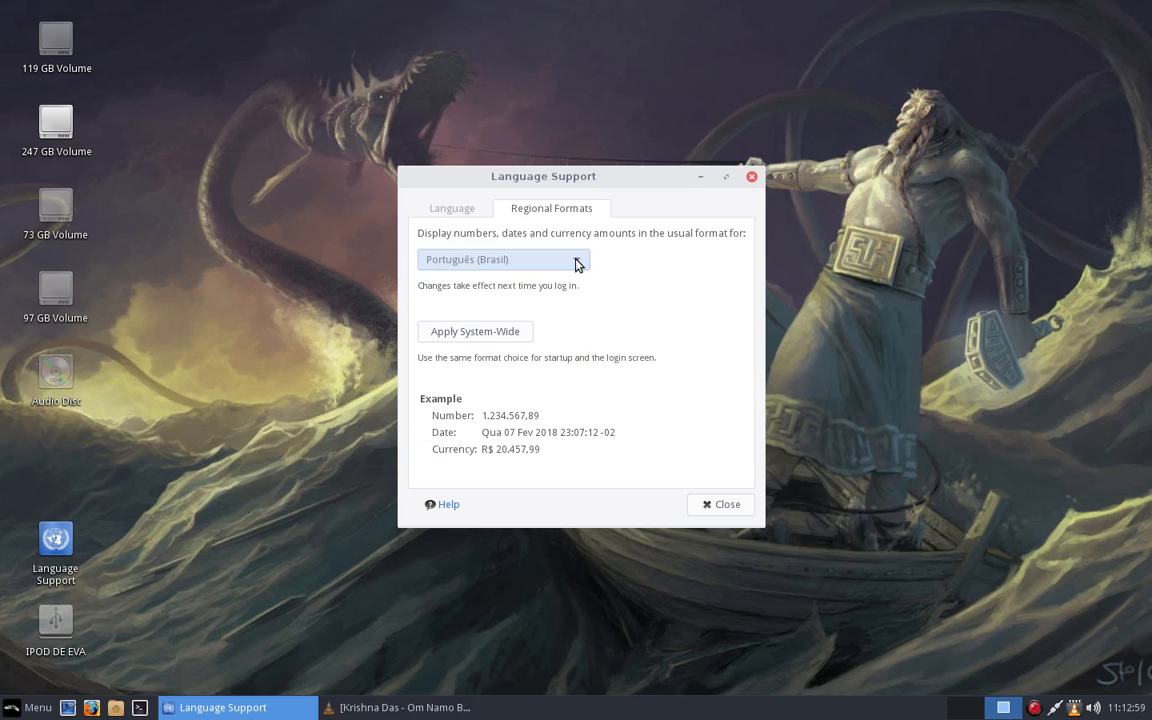
click(575, 260)
click(575, 262)
click(575, 261)
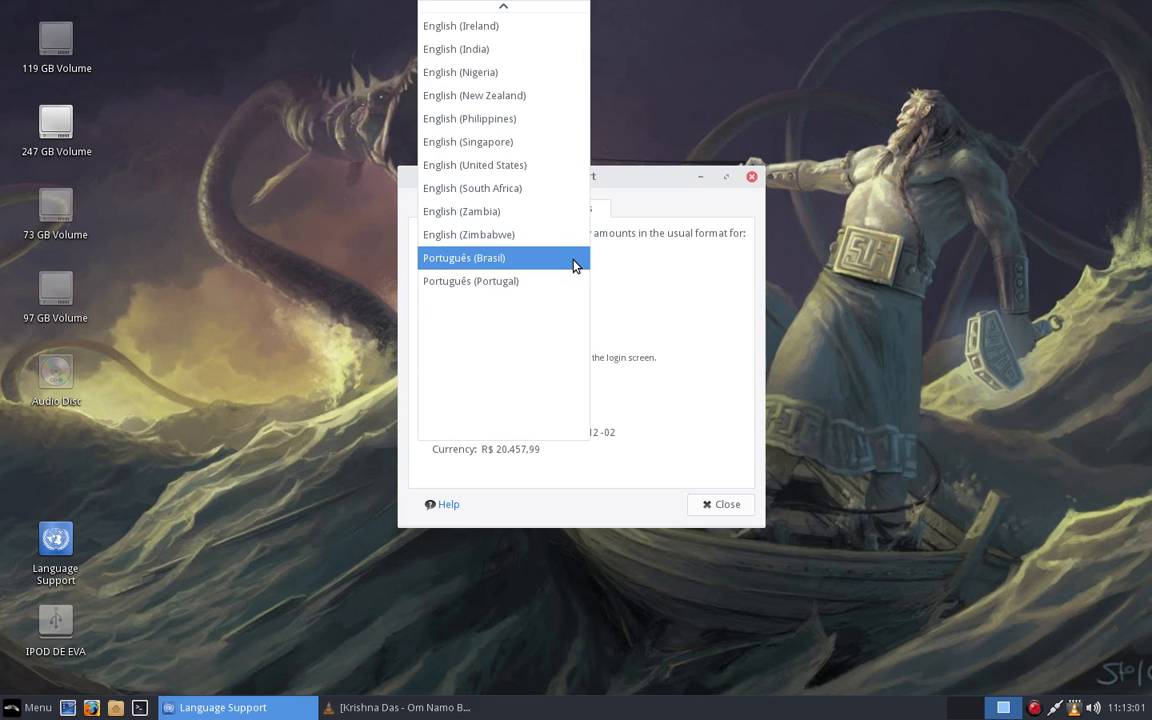
click(575, 262)
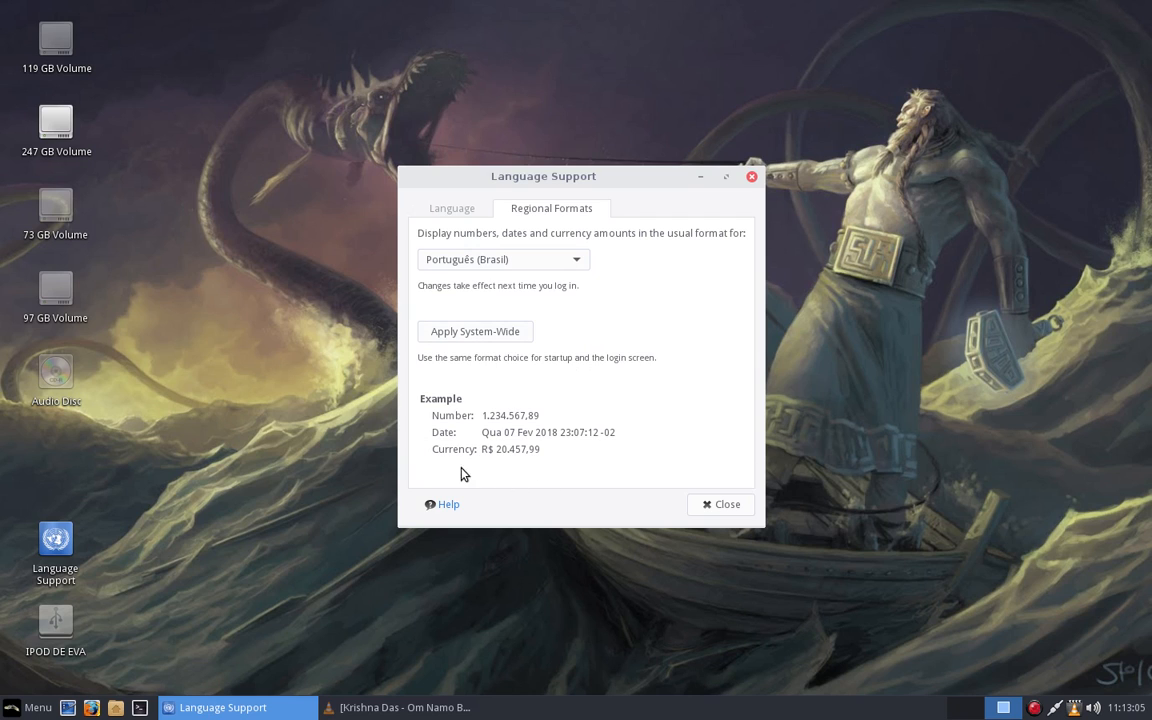
click(722, 505)
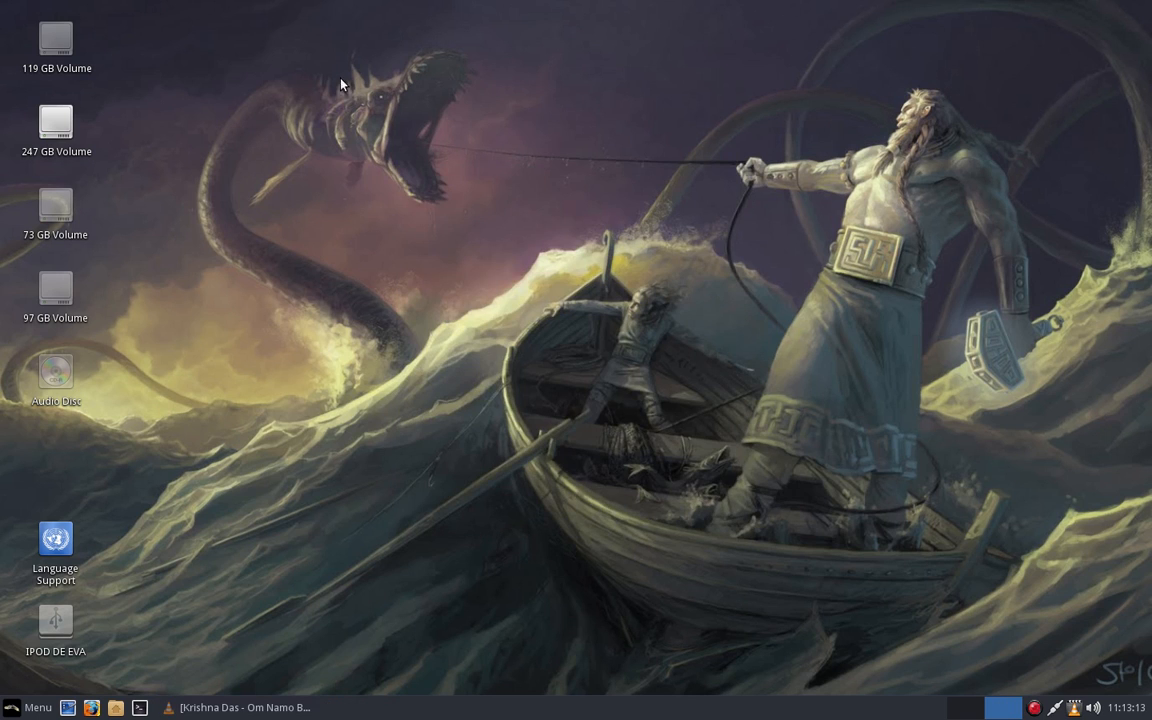
Step: Look at the wallpaper options in the desktop settings and close the window
right_click(661, 292)
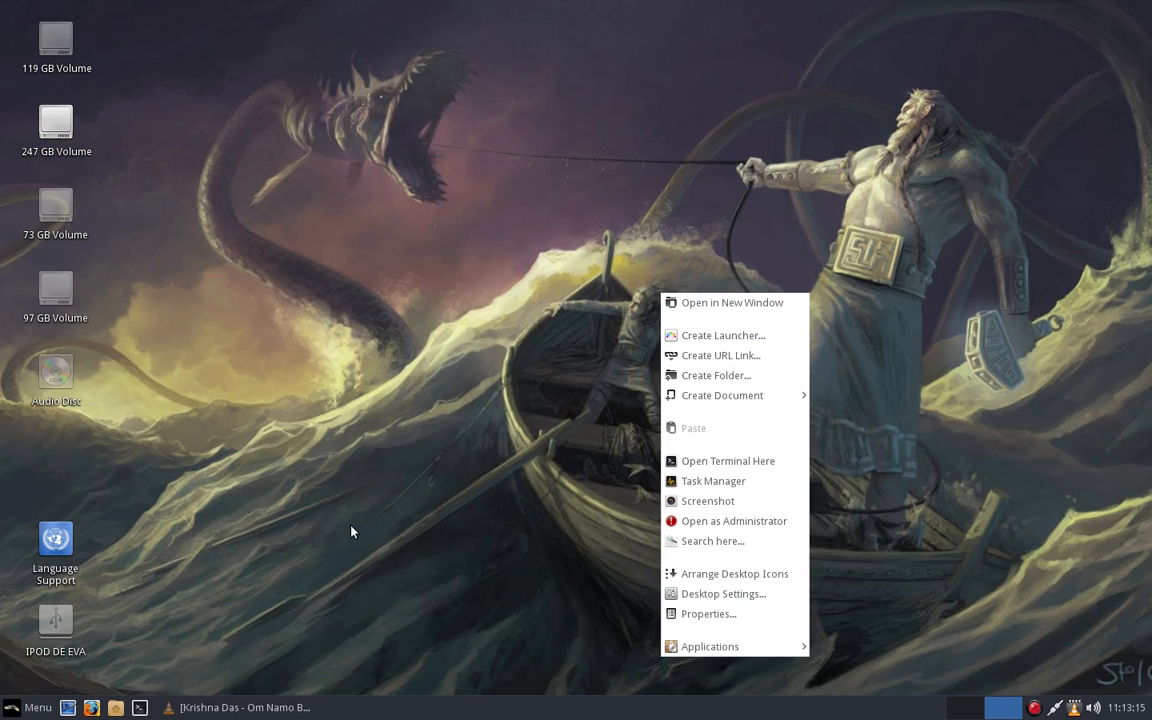
click(706, 597)
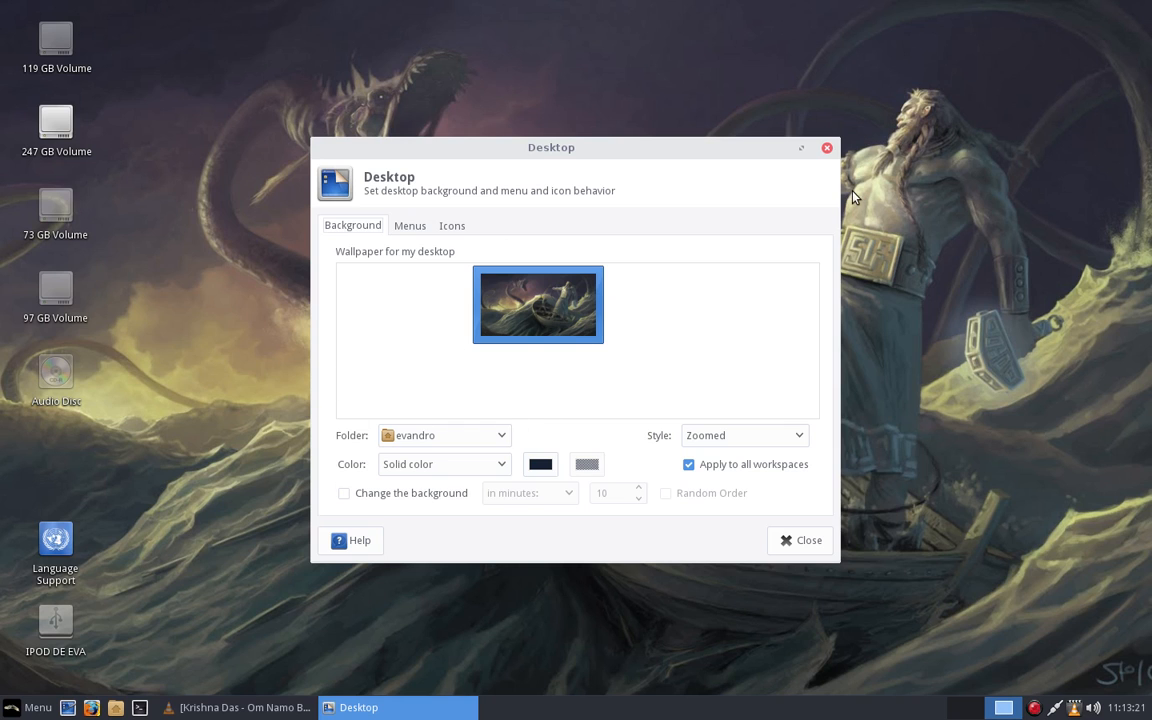
click(827, 149)
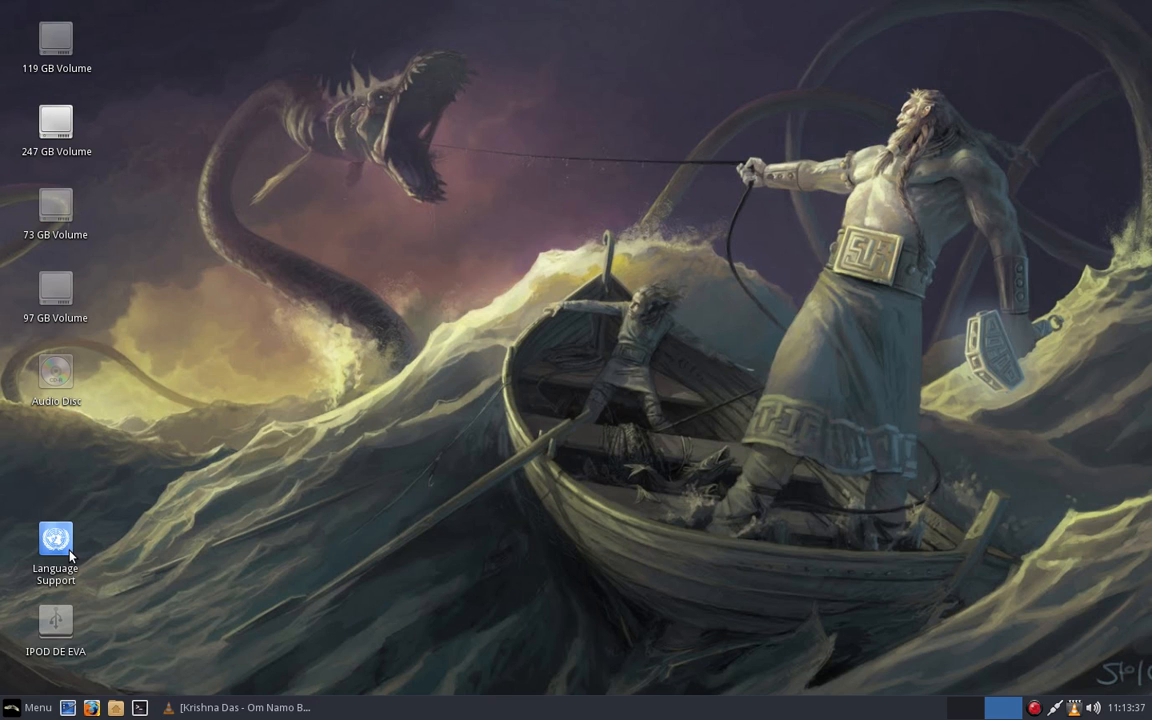
mouse_move(70, 553)
click(14, 708)
click(14, 708)
click(14, 708)
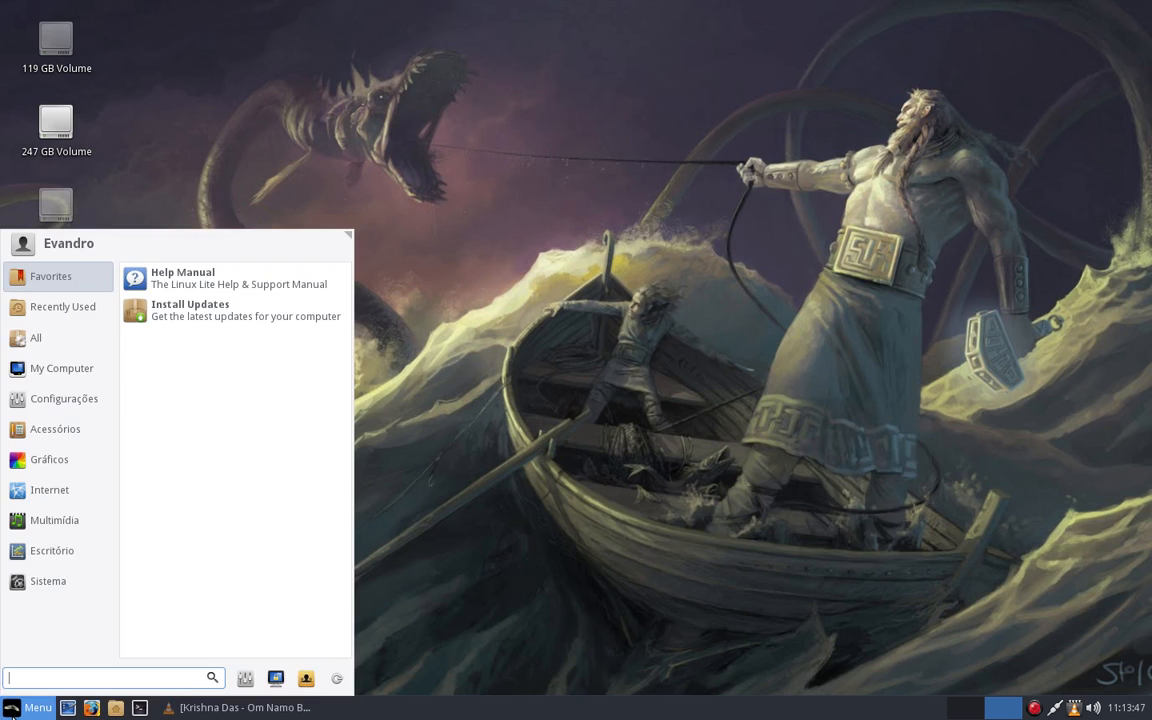
click(14, 707)
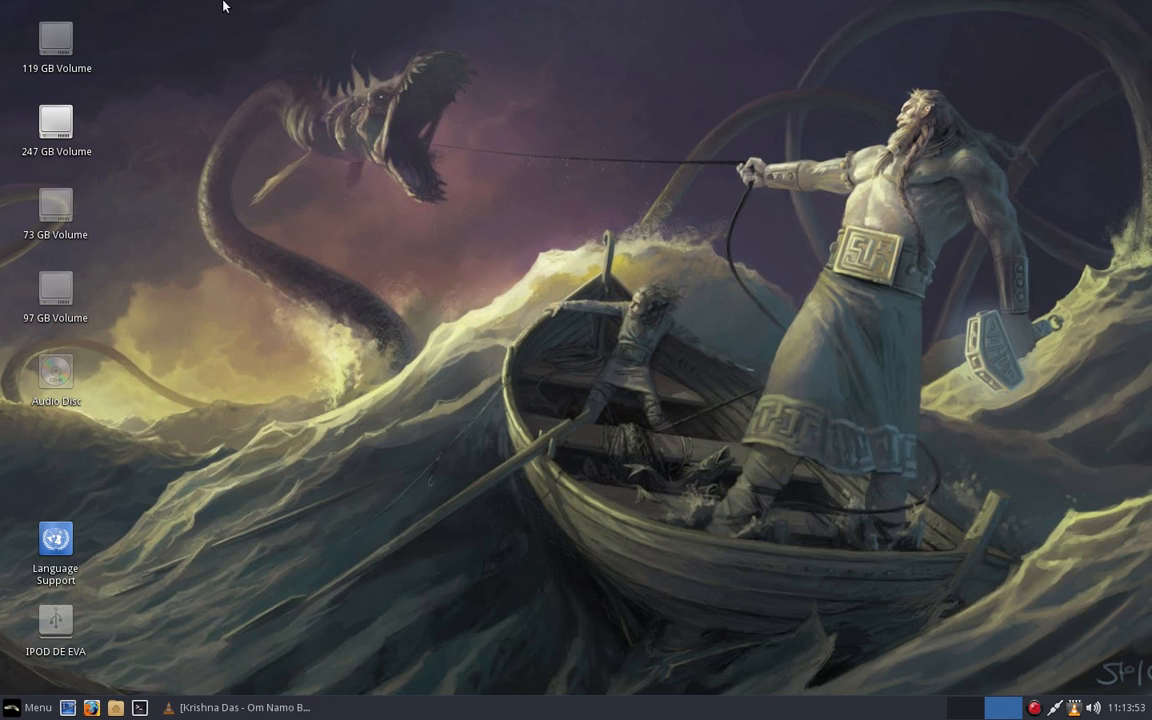
drag(204, 2, 6, 614)
click(198, 348)
drag(141, 49, 4, 659)
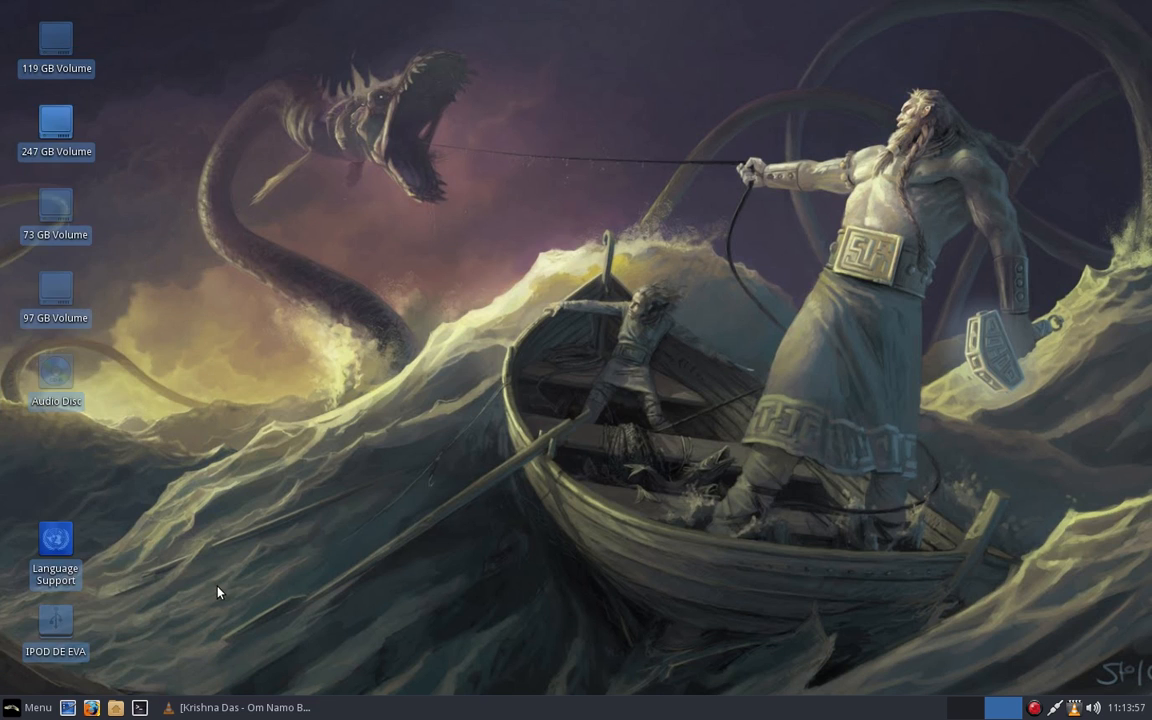
click(220, 592)
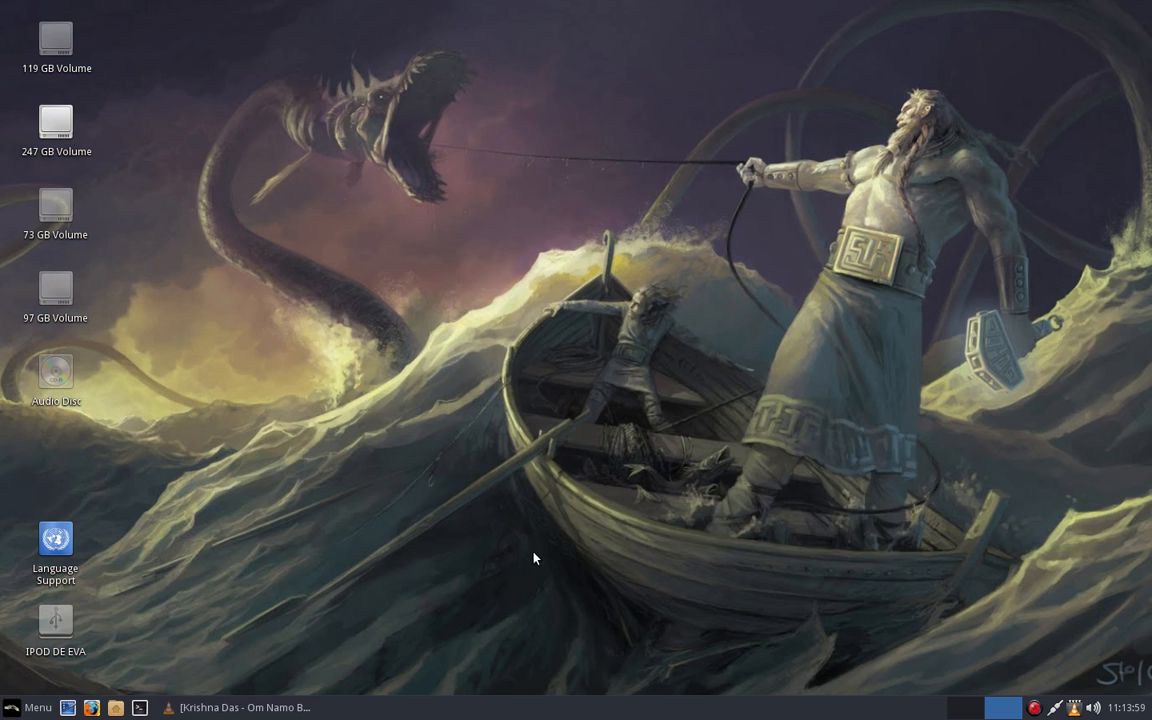
Step: Reopen the desktop settings and review the options for the desktop menu and window list menu
right_click(402, 238)
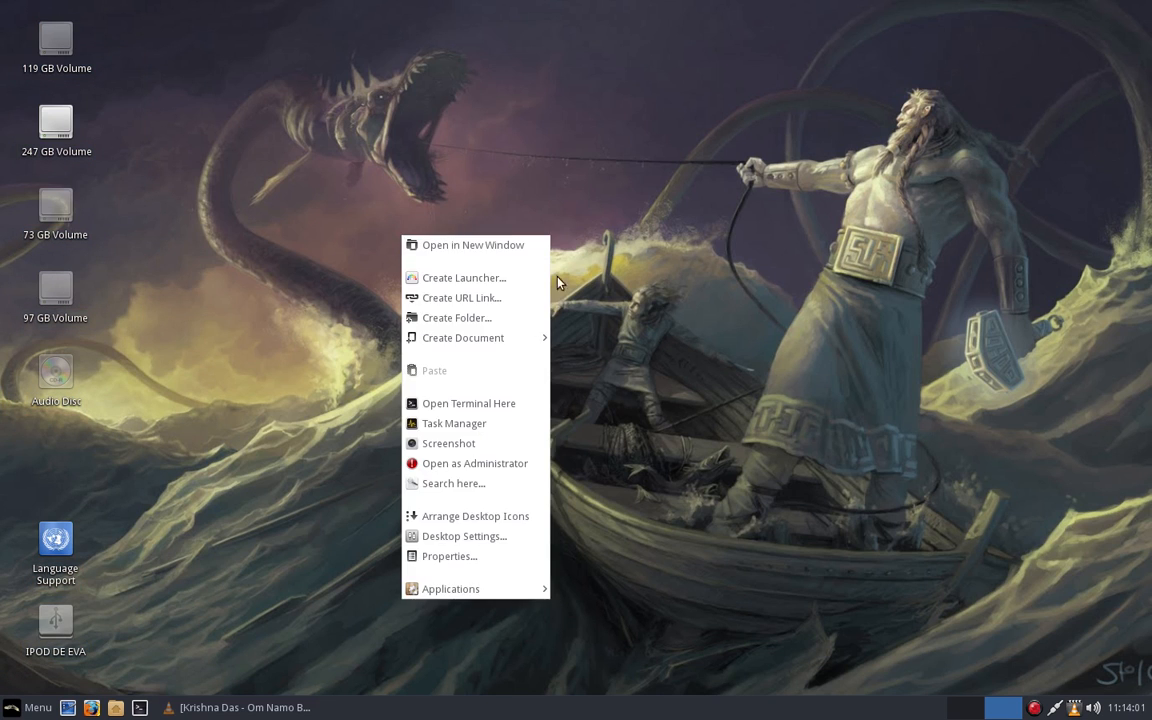
click(442, 539)
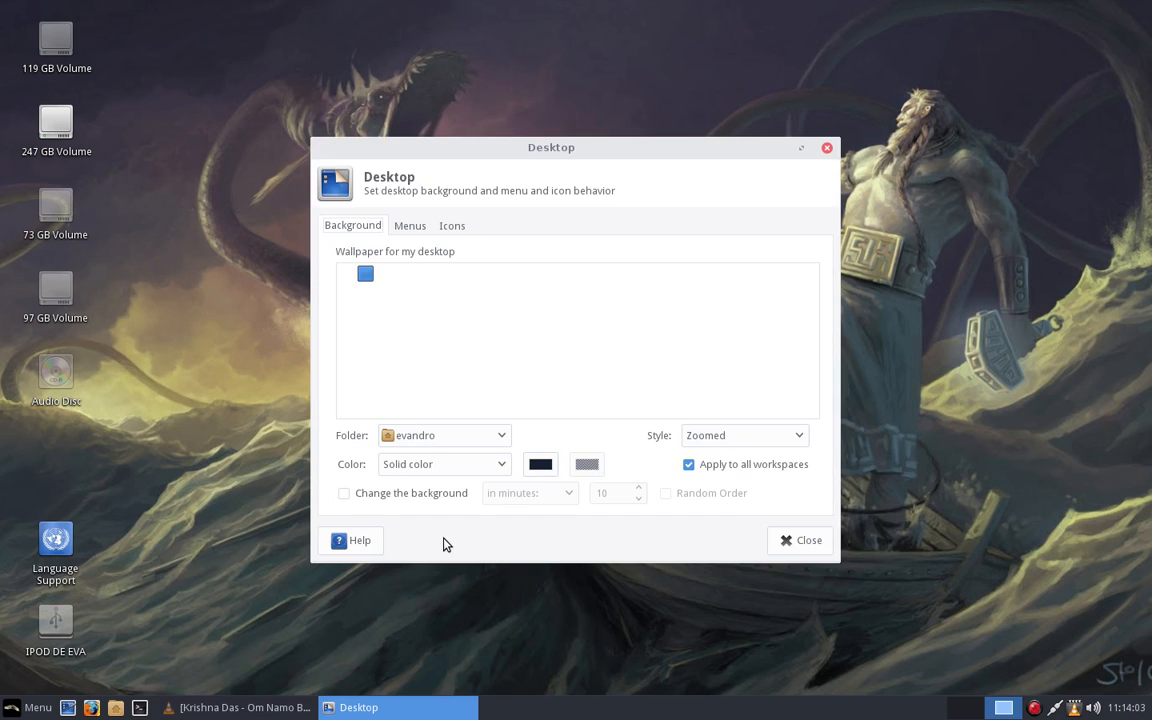
click(410, 226)
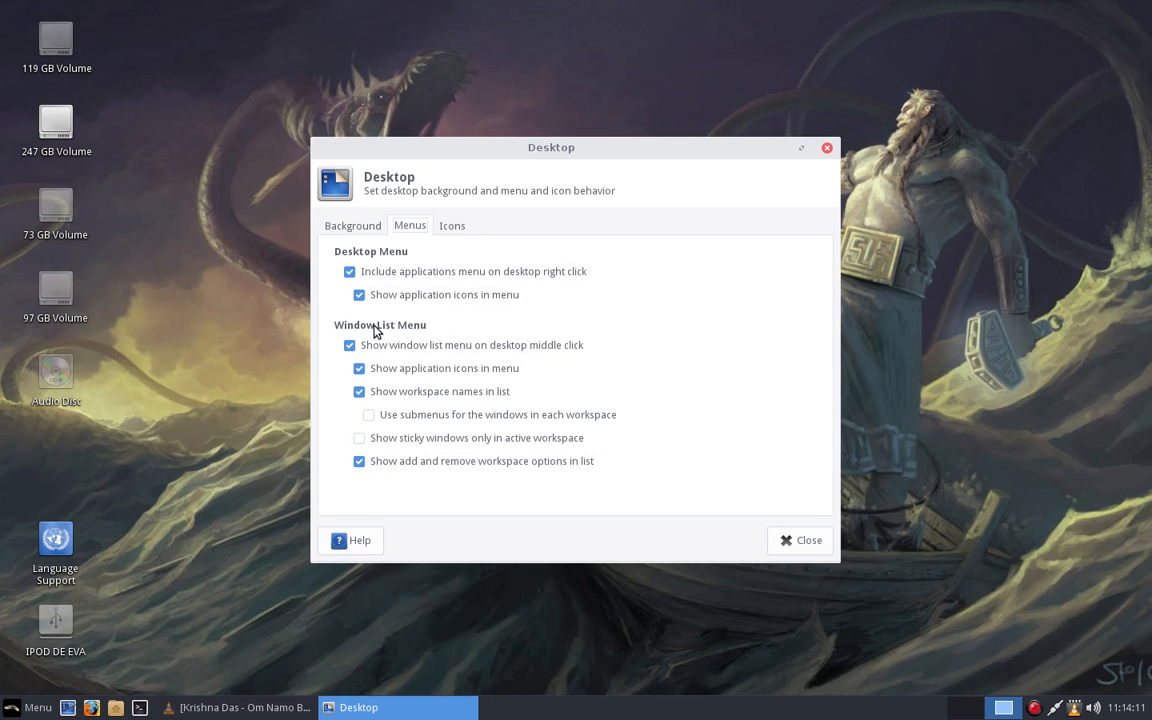
click(25, 707)
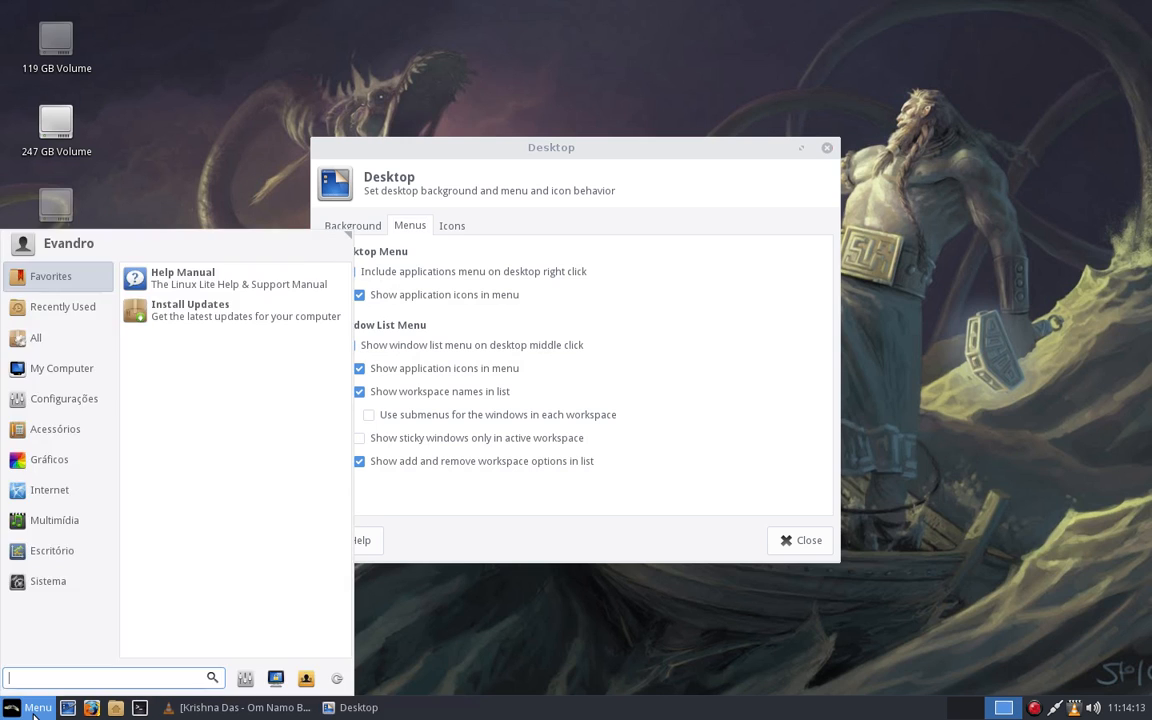
click(350, 229)
Step: Hide the removable devices from the desktop's default icons and check the drives in the file manager
click(457, 223)
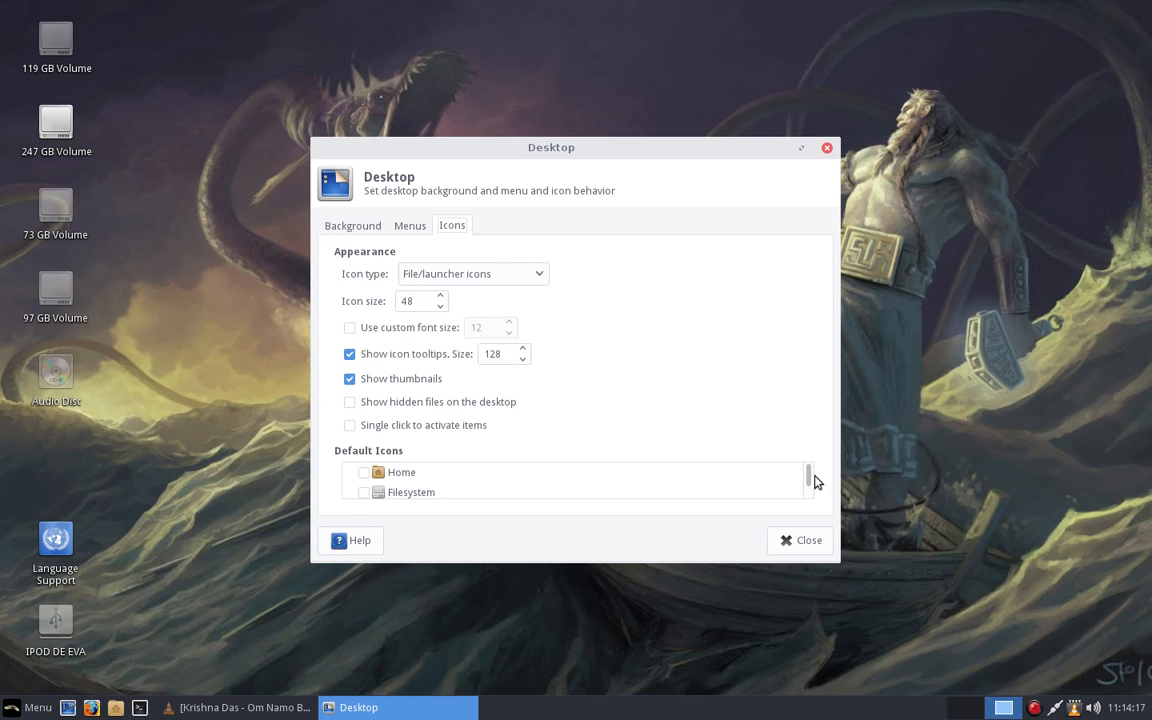
drag(812, 483, 806, 491)
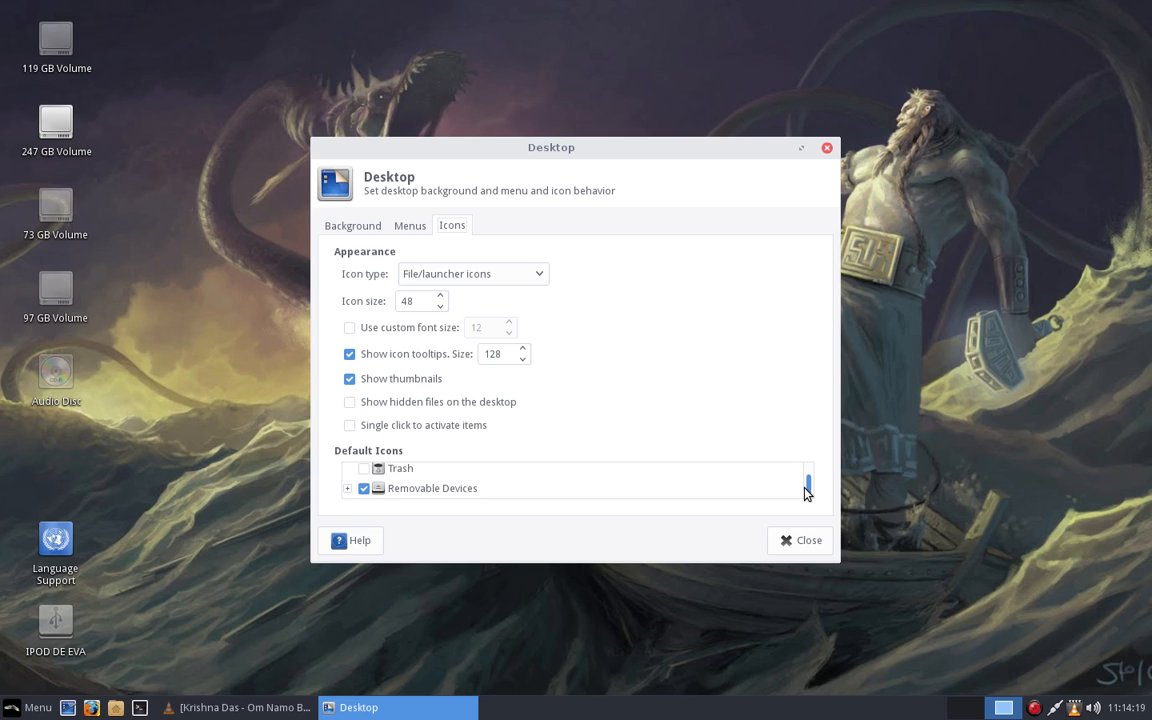
click(362, 489)
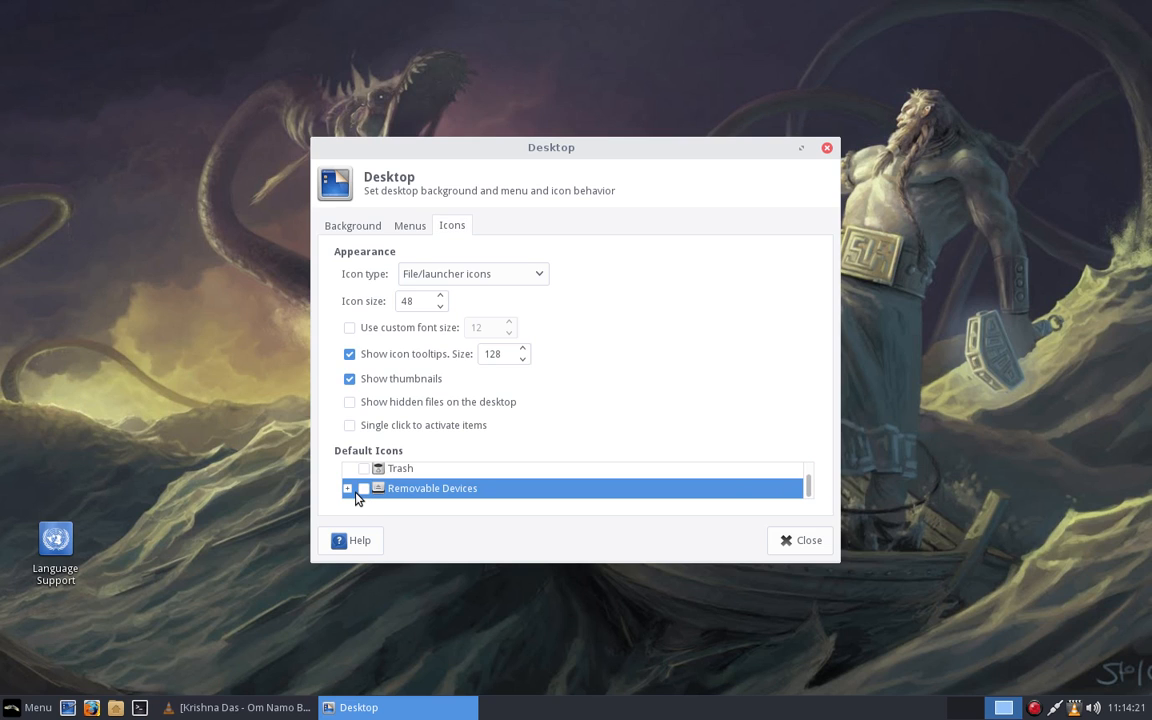
click(363, 489)
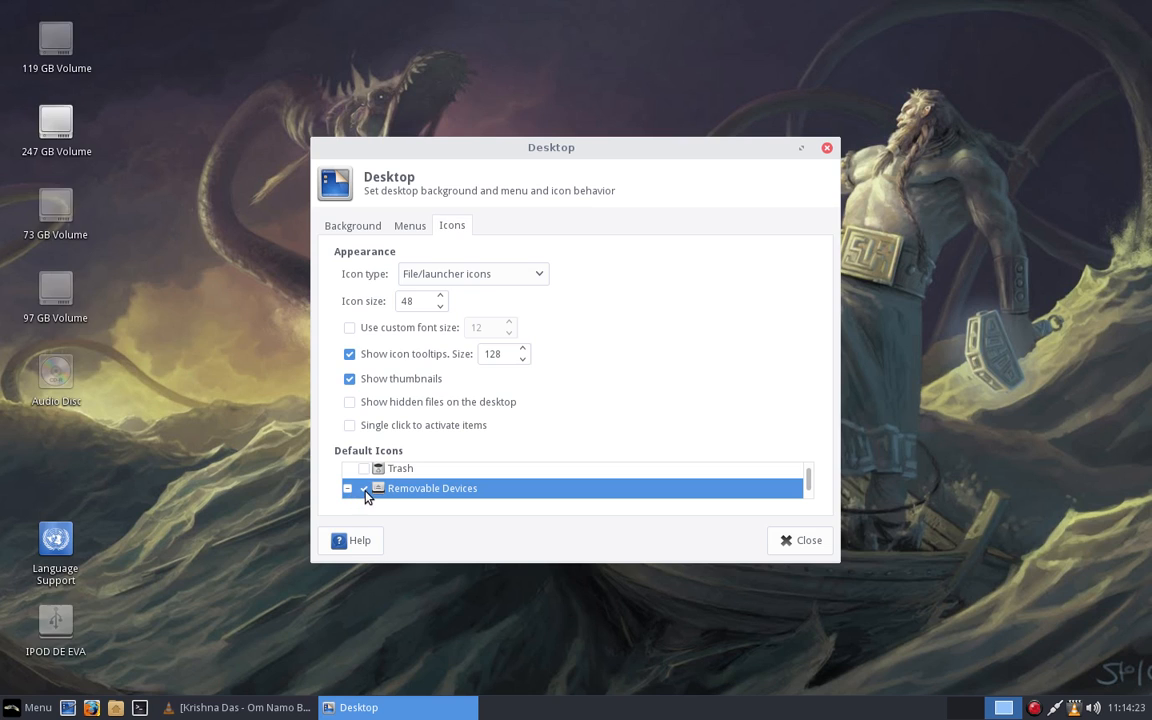
click(365, 489)
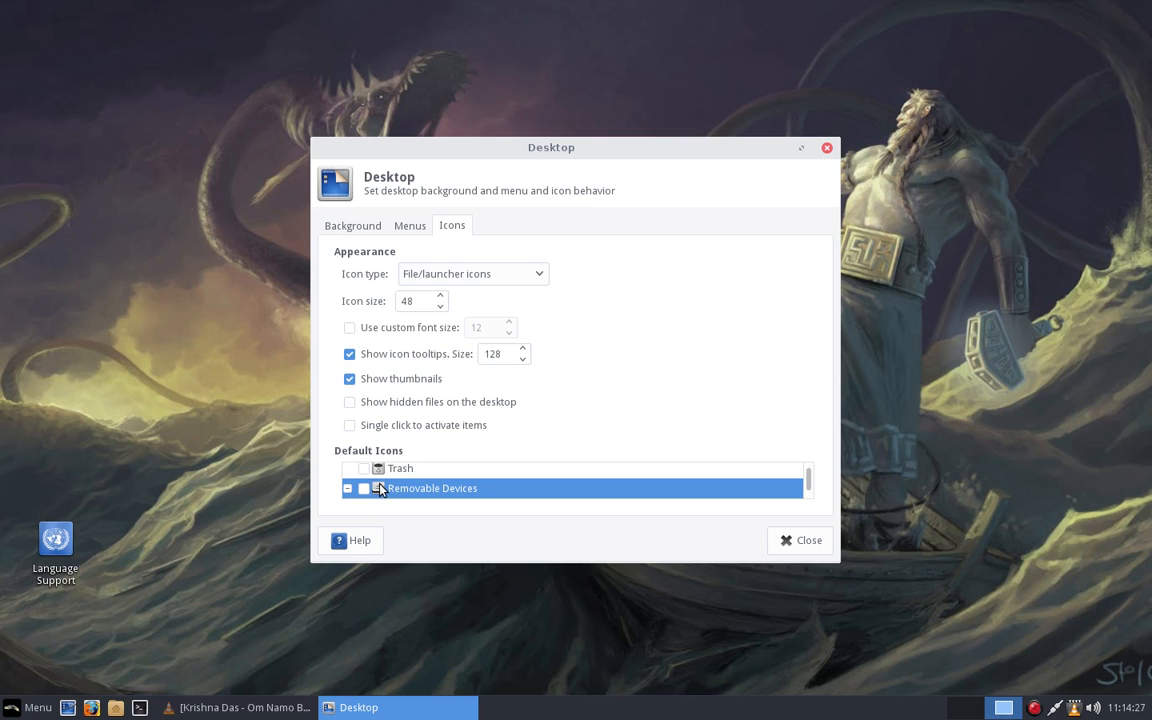
scroll(370, 489, up, 1)
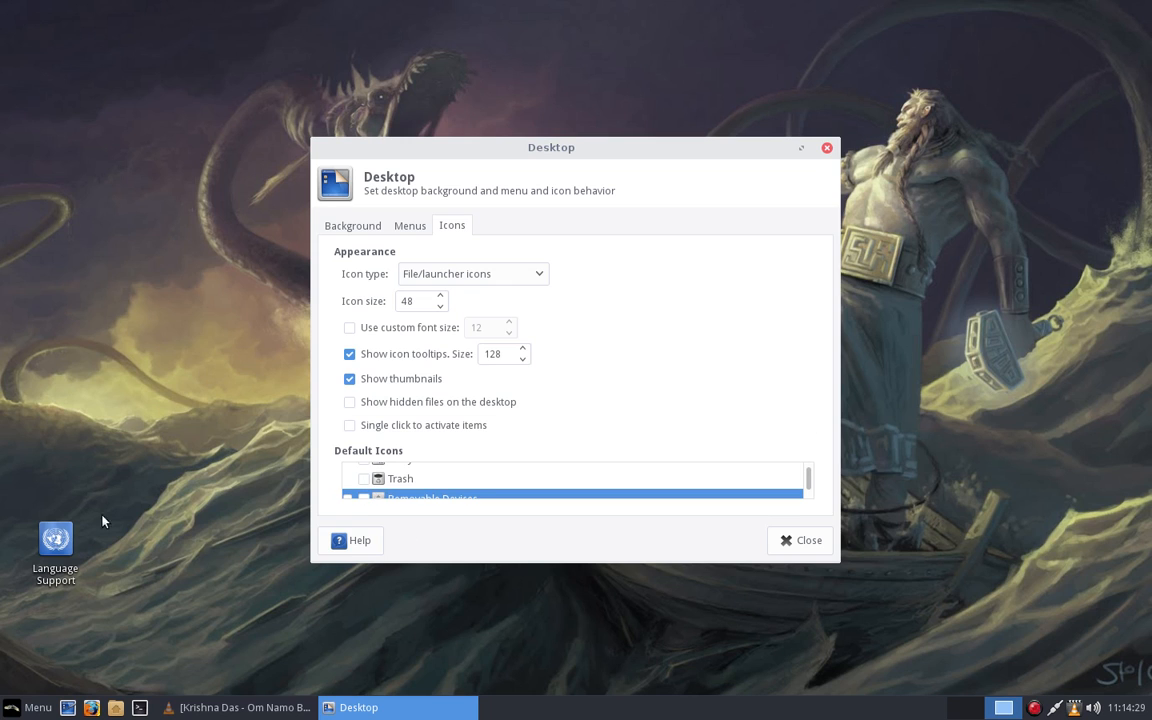
click(113, 707)
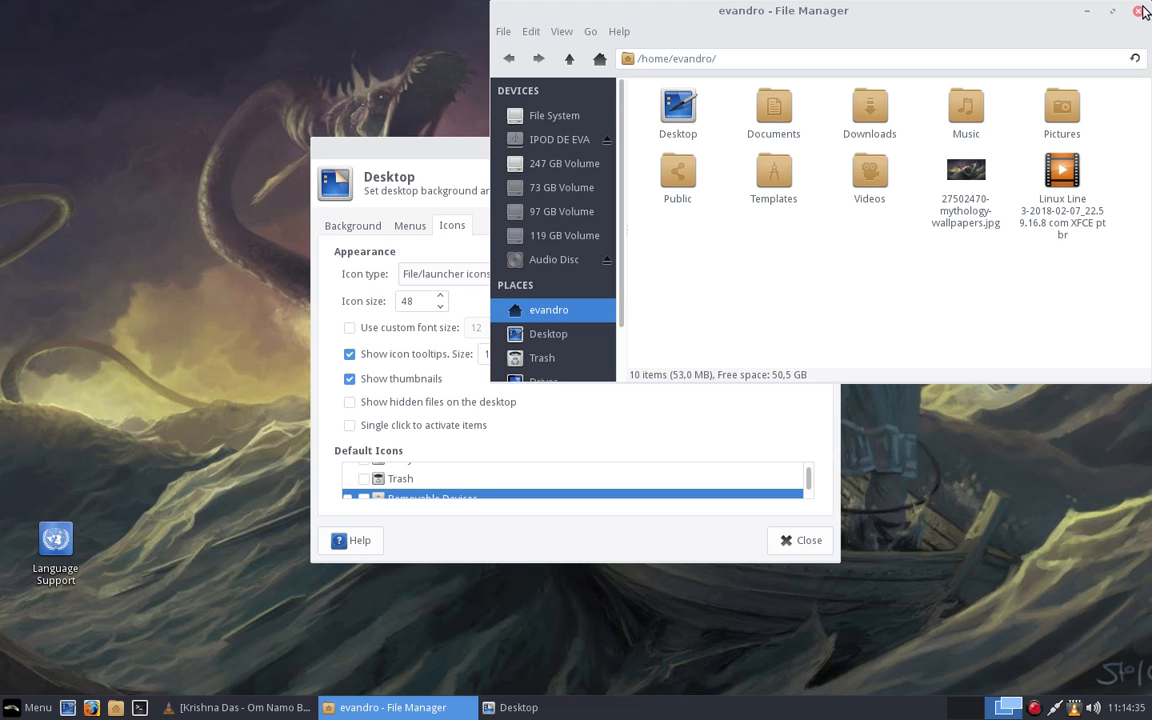
click(1139, 11)
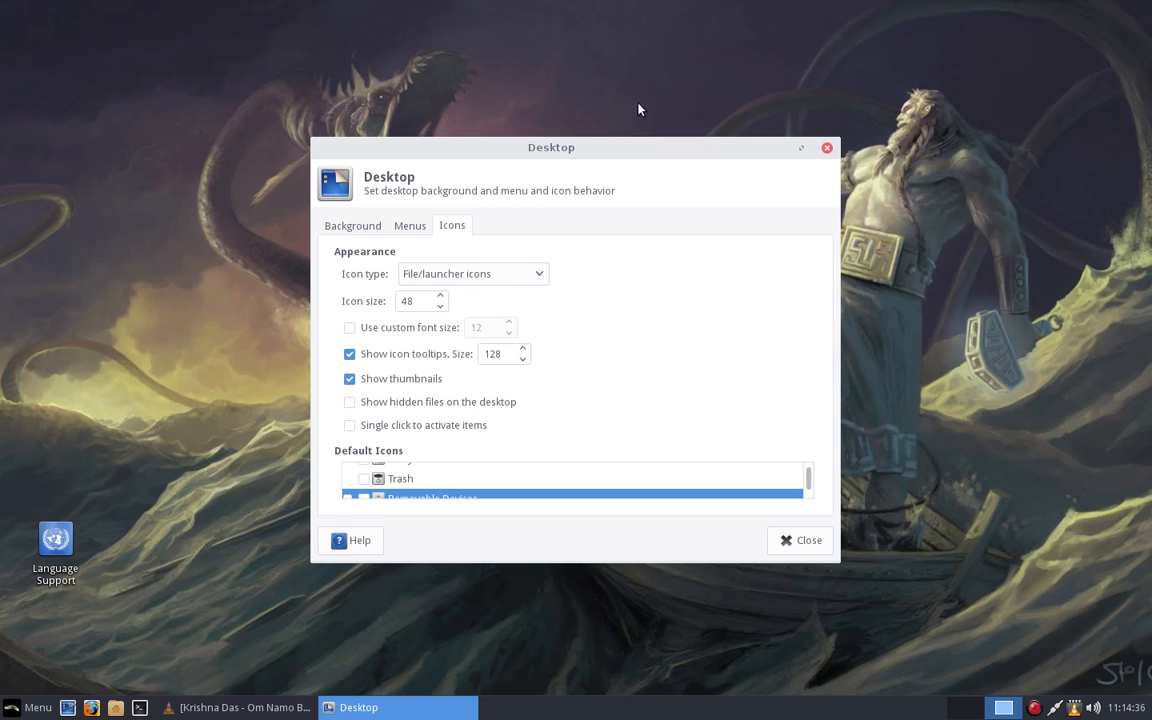
Step: Show the Trash icon on the desktop and try out the Home icon option in the enlarged default icons list
click(364, 479)
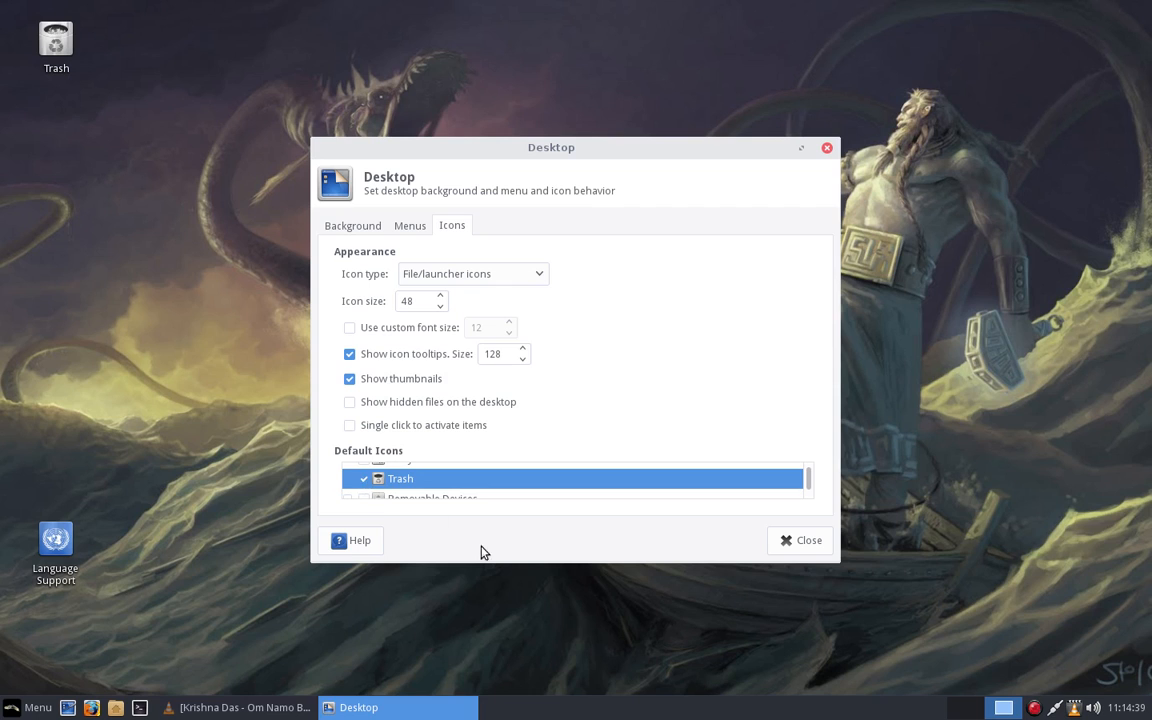
drag(490, 557, 493, 641)
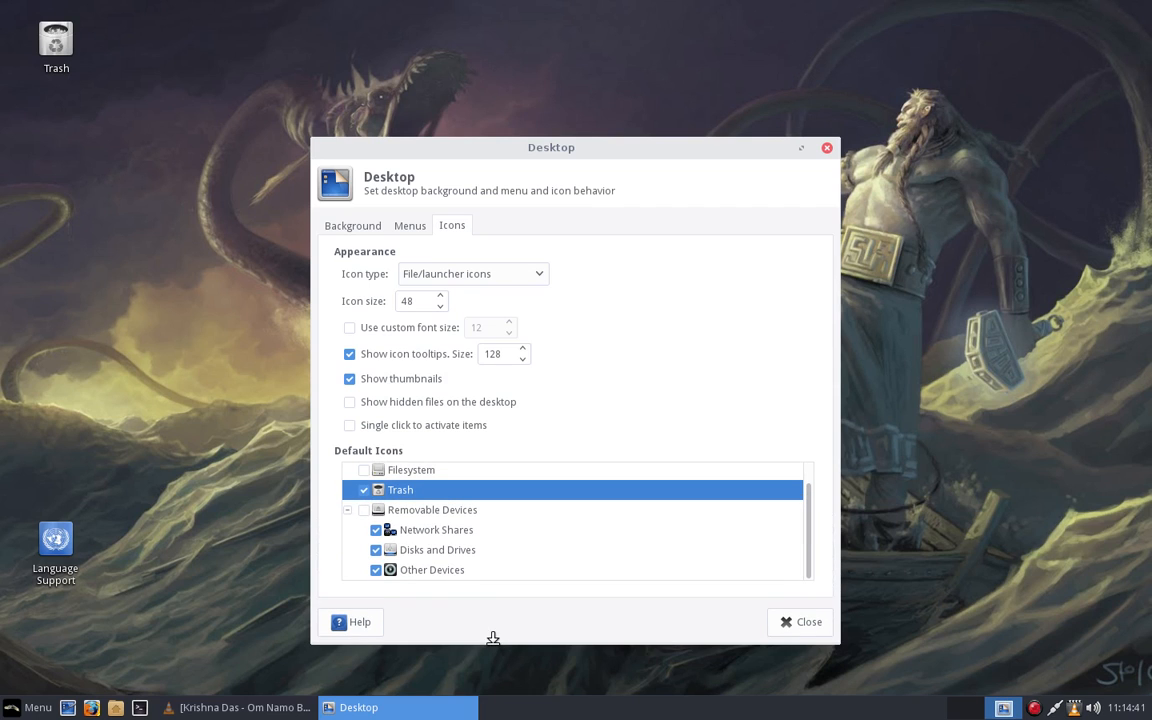
scroll(359, 503, up, 1)
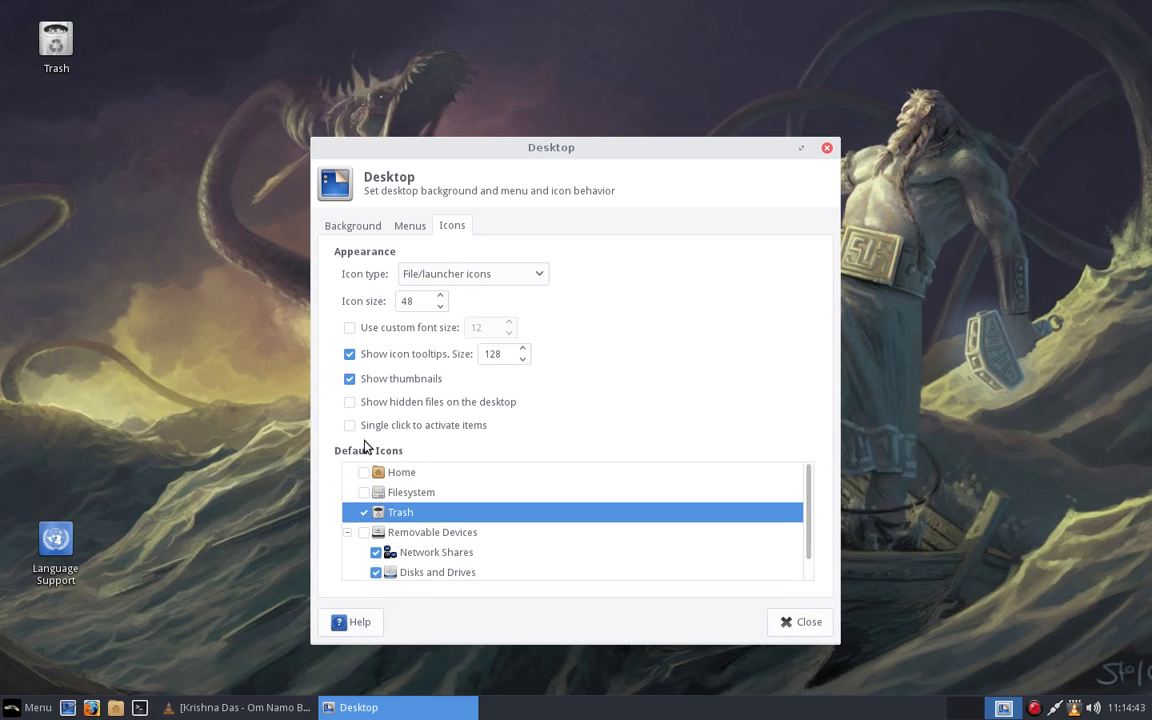
click(364, 476)
click(364, 476)
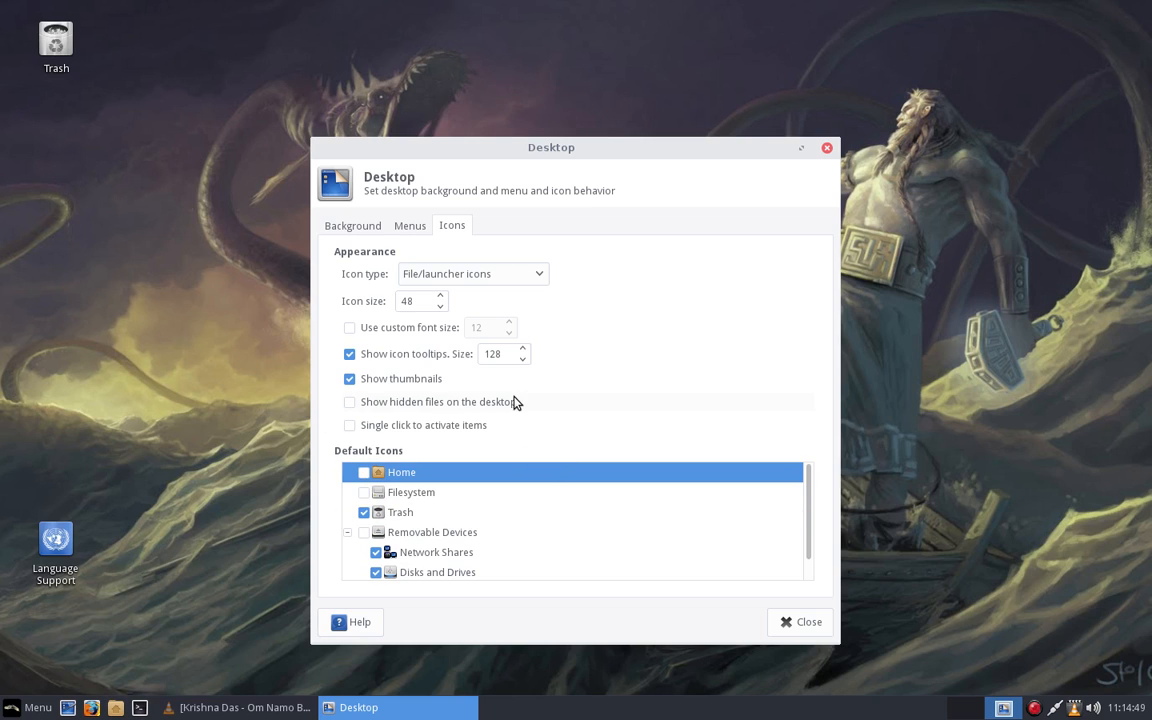
Step: Close the desktop settings after reviewing the menu and wallpaper options, and move the Trash icon below Language Support
click(412, 226)
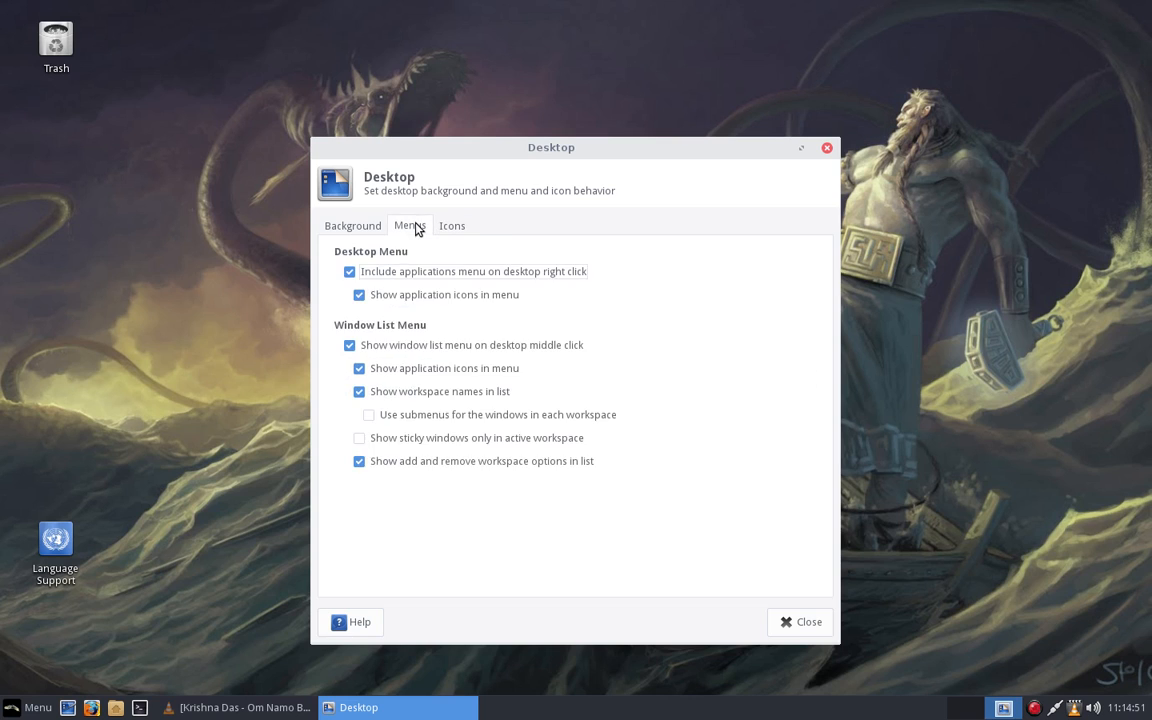
click(362, 228)
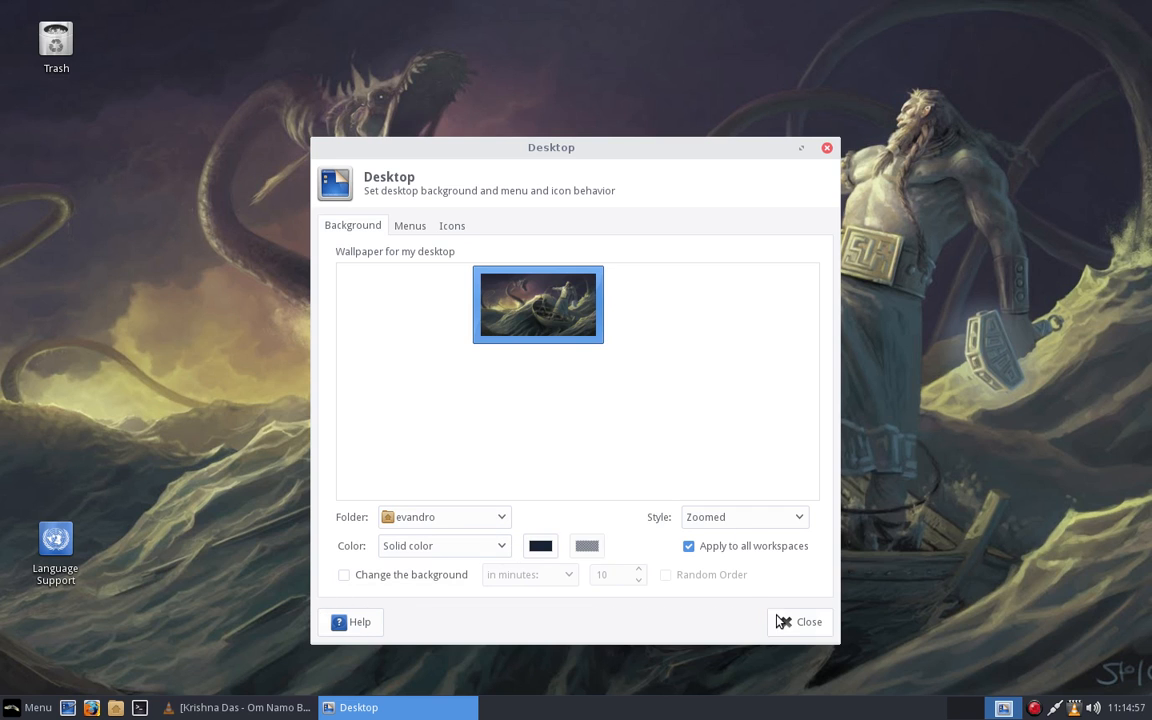
click(807, 622)
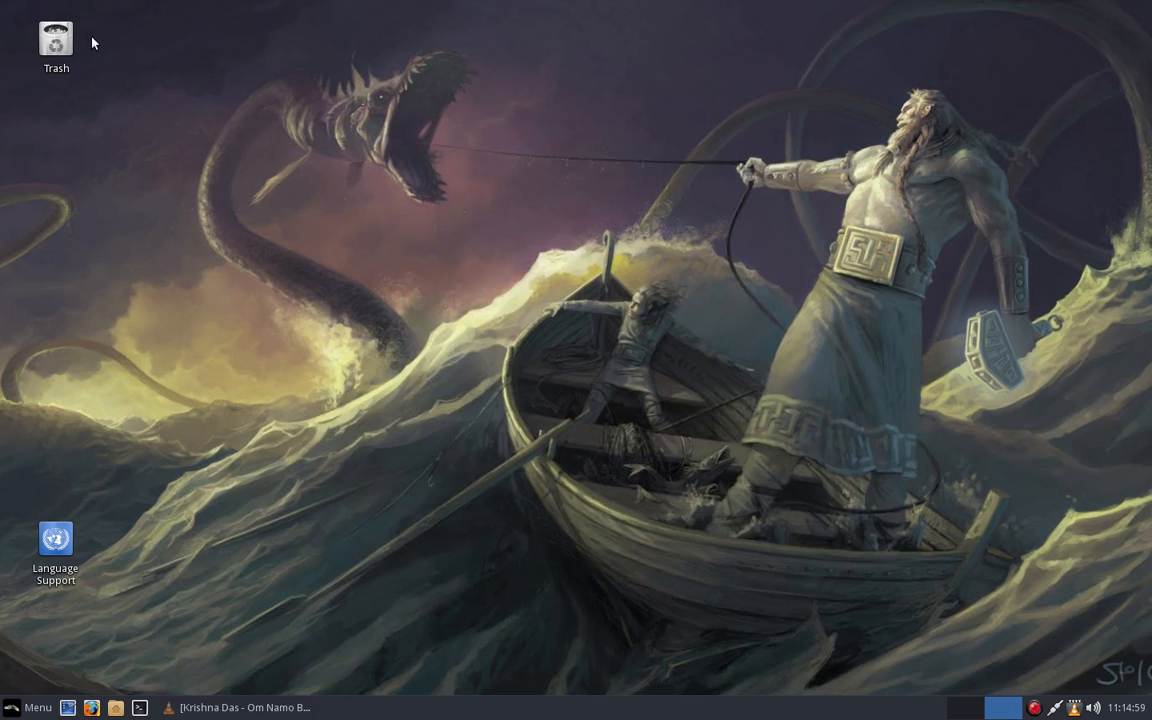
drag(45, 30, 21, 625)
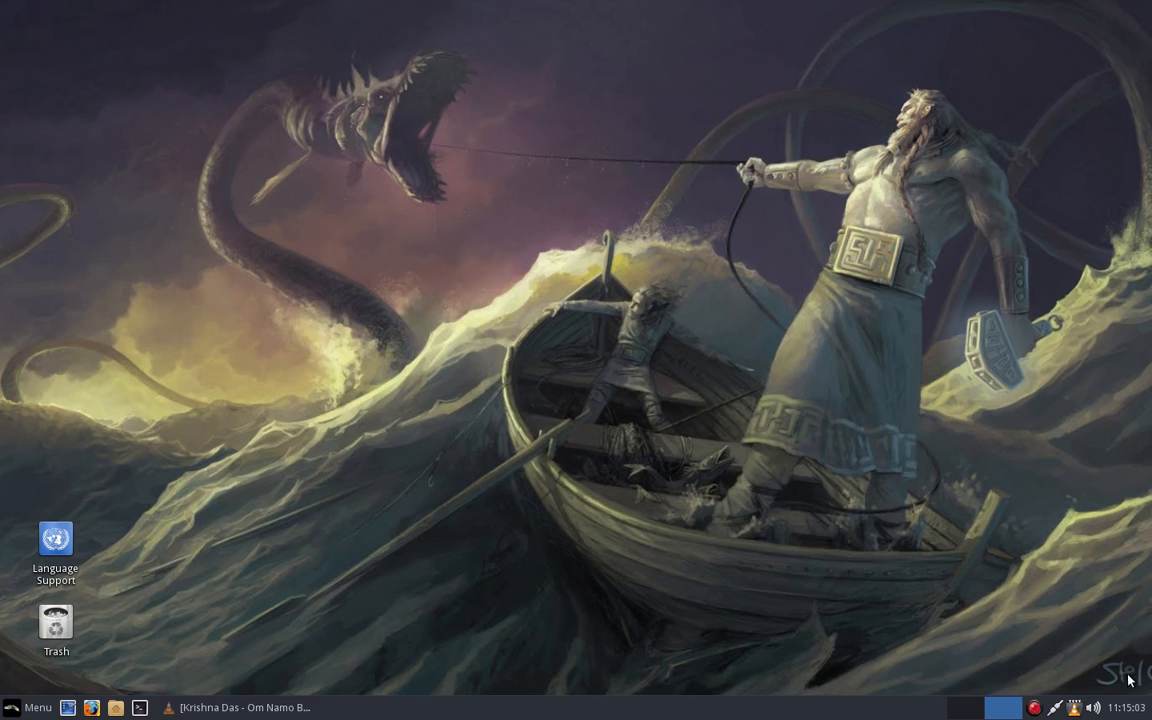
Step: Open the system settings manager and look through its personal, hardware, system and other categories
click(30, 708)
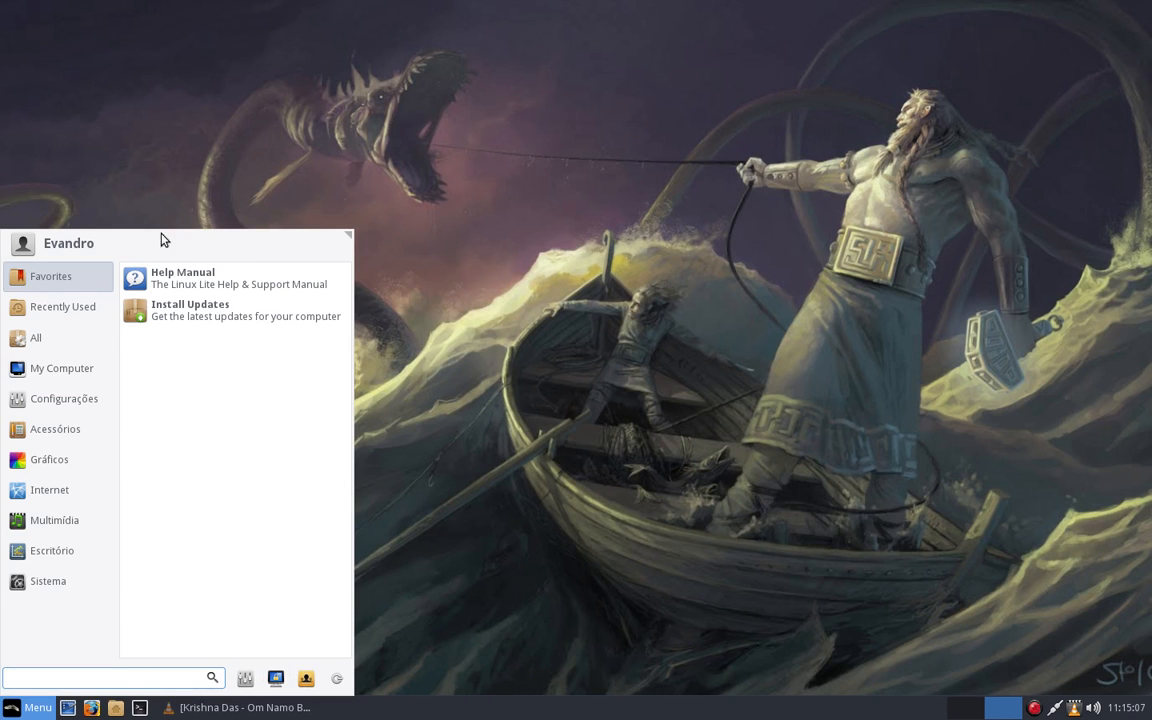
click(241, 677)
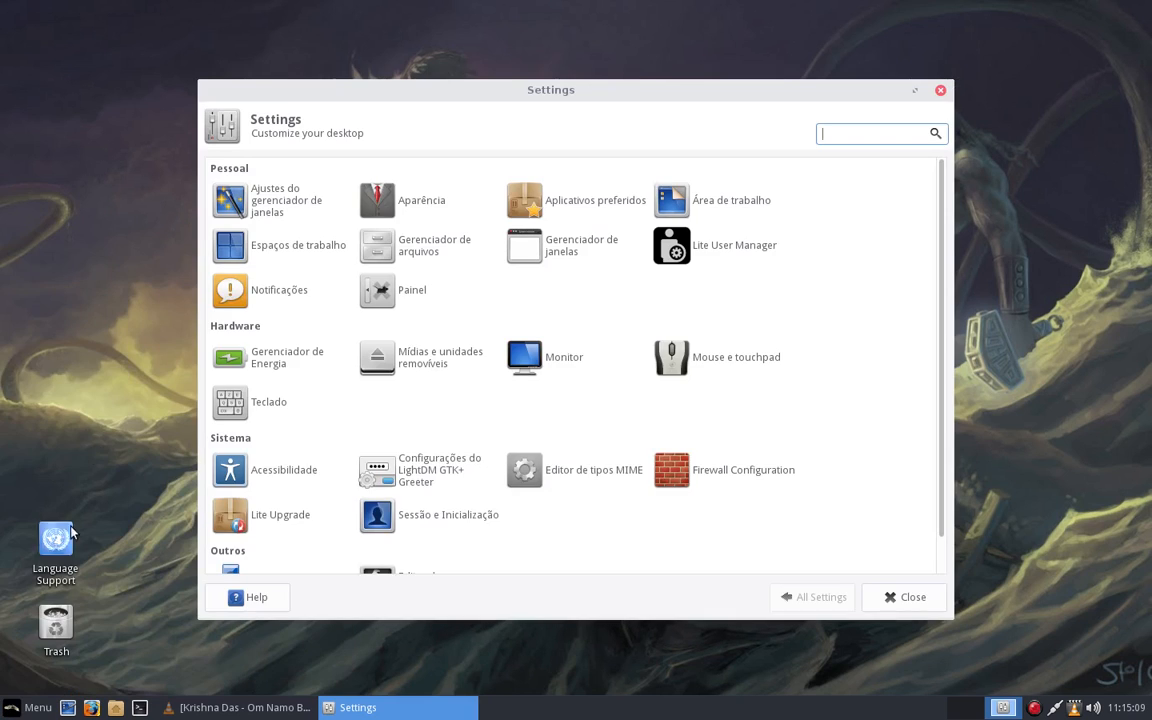
scroll(547, 380, down, 2)
scroll(330, 480, up, 2)
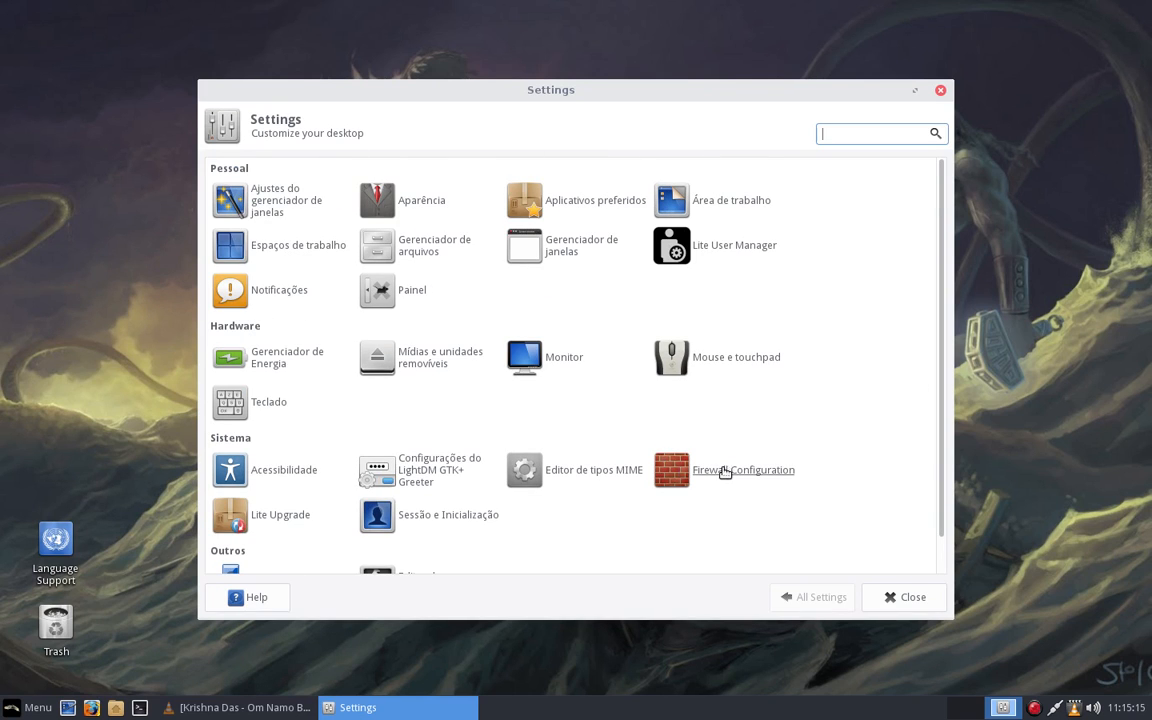
scroll(450, 465, down, 1)
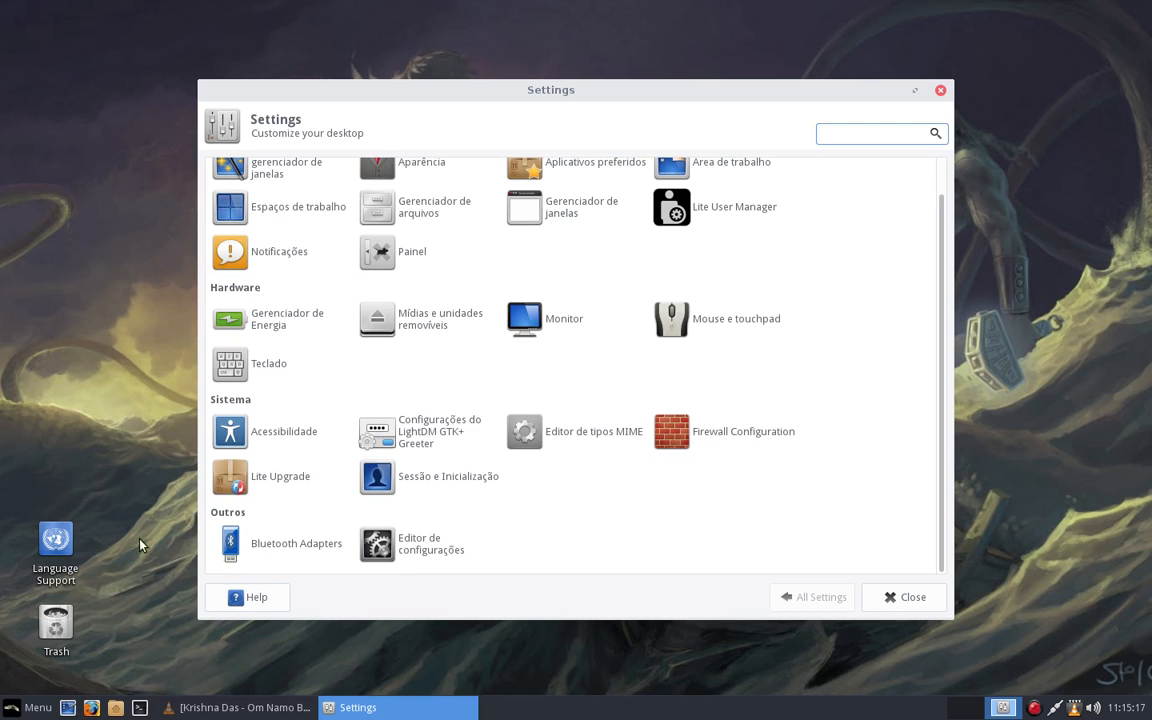
scroll(287, 463, up, 1)
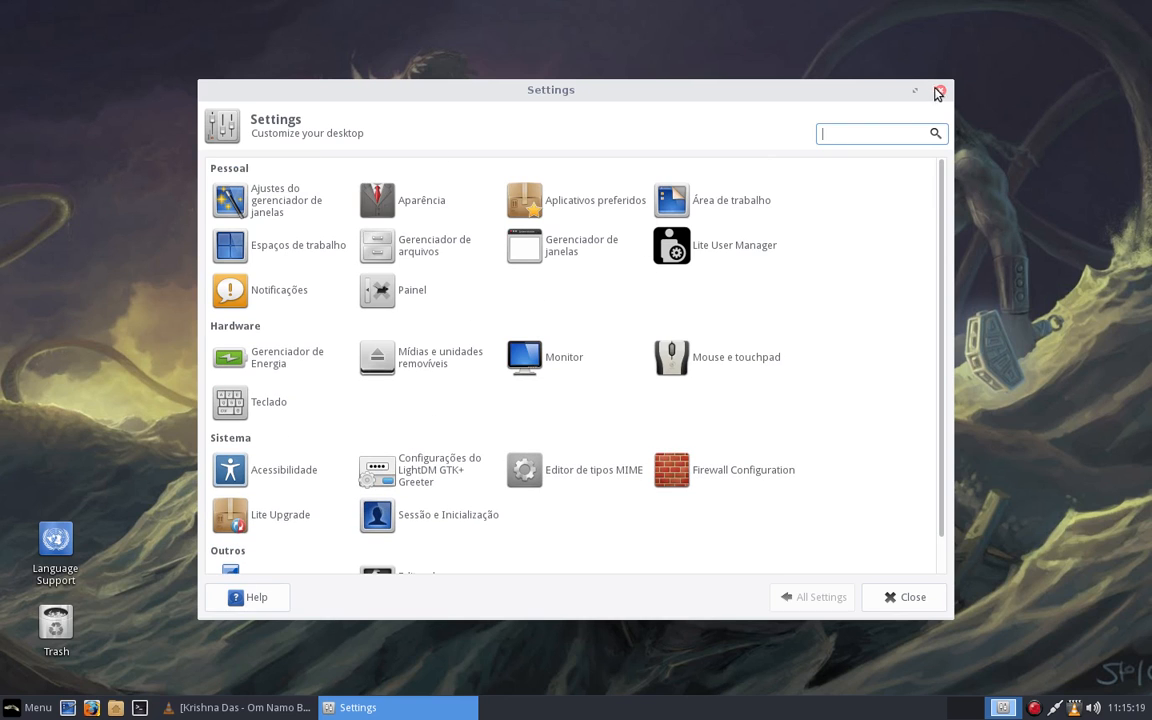
Step: View the Área de trabalho and Aparência settings, returning to the full settings overview after each
click(734, 206)
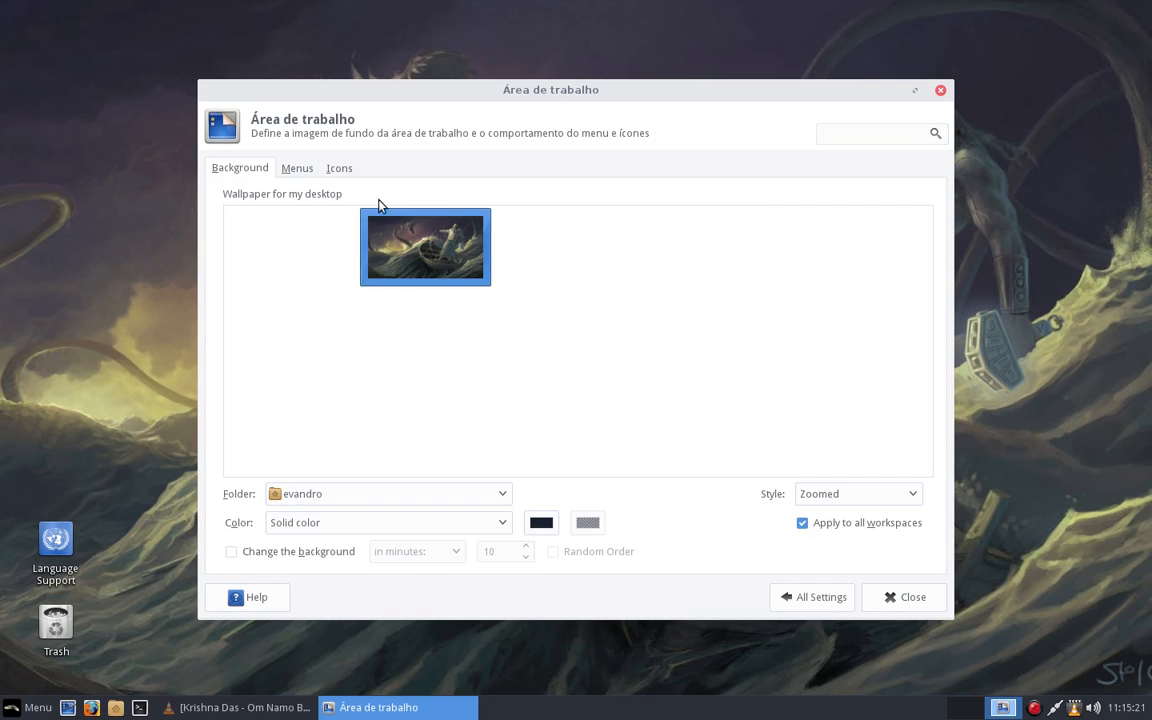
click(818, 597)
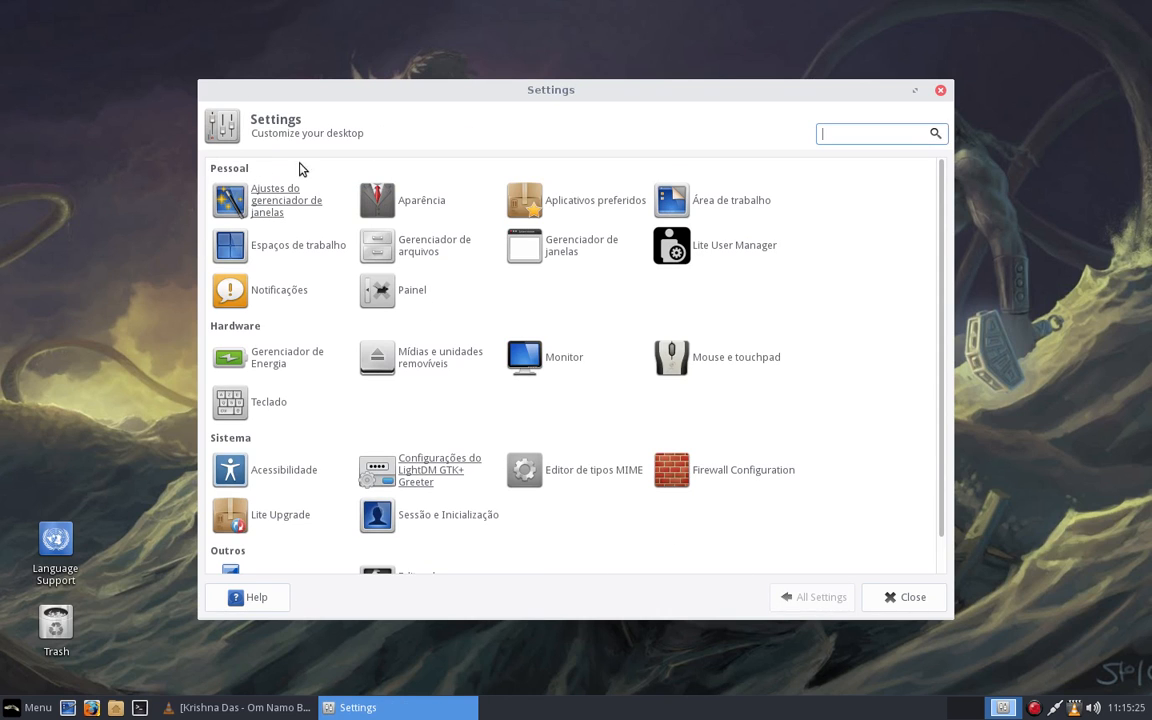
right_click(897, 339)
click(1060, 222)
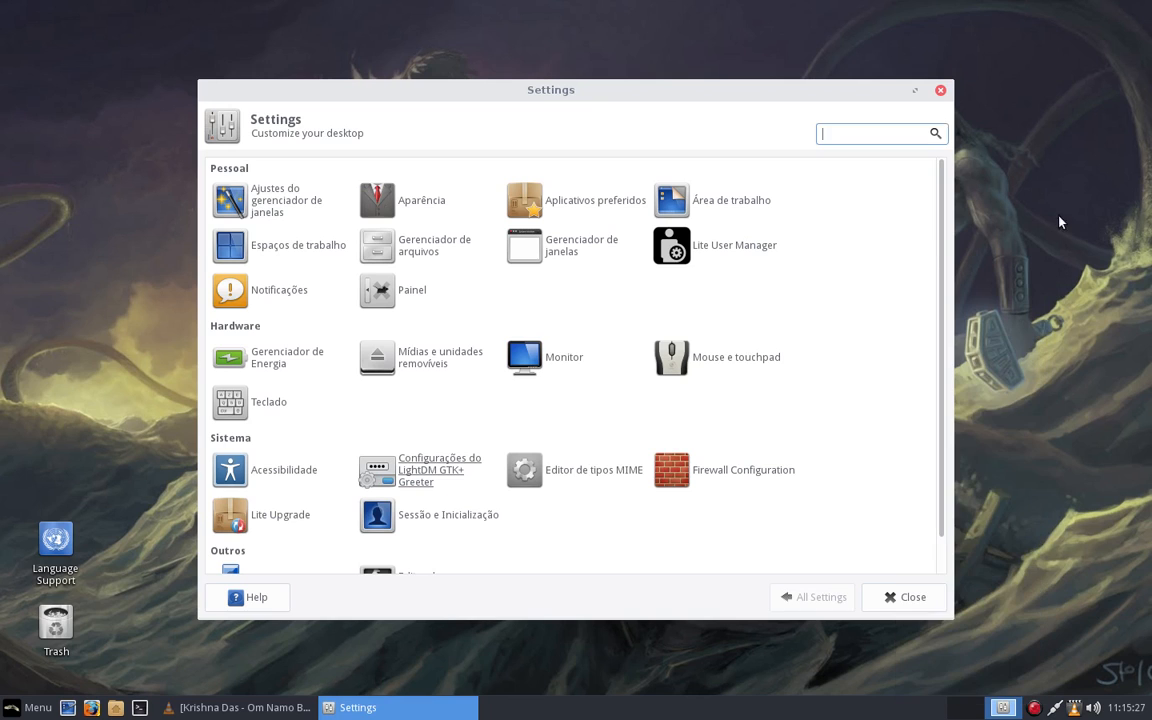
click(375, 196)
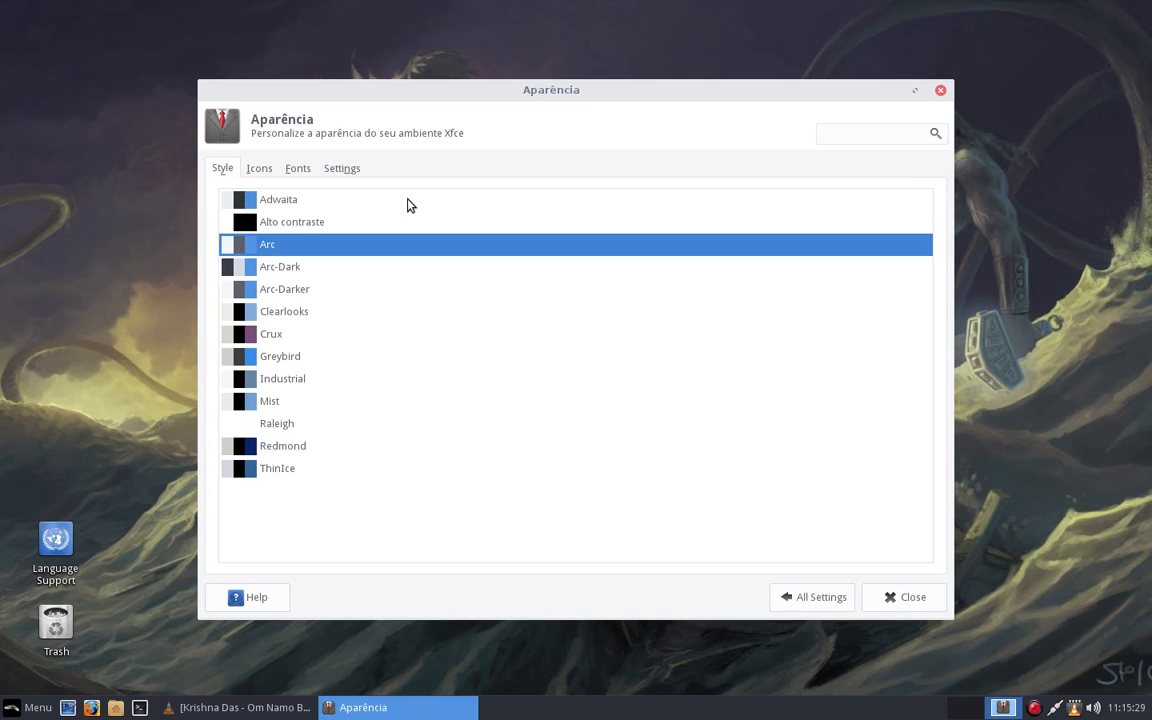
click(809, 600)
Step: Examine the window manager tweaks from Cycling through Compositor and close the settings window
click(268, 200)
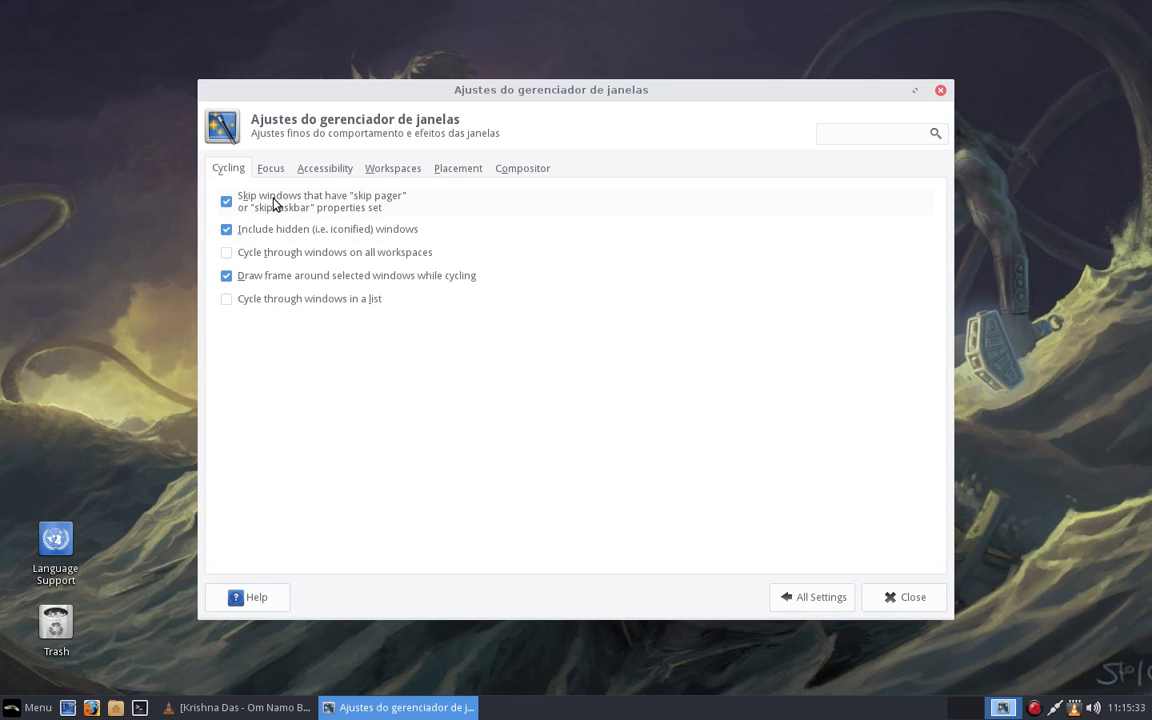
click(270, 168)
click(330, 170)
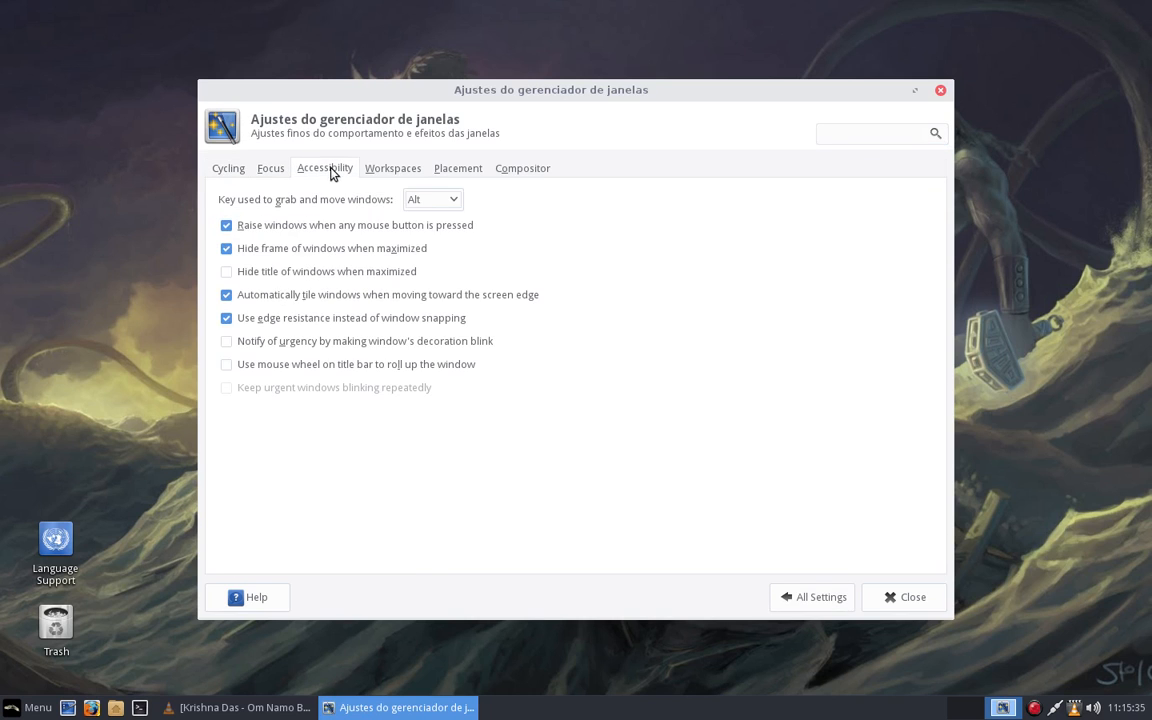
click(395, 169)
click(470, 169)
click(520, 169)
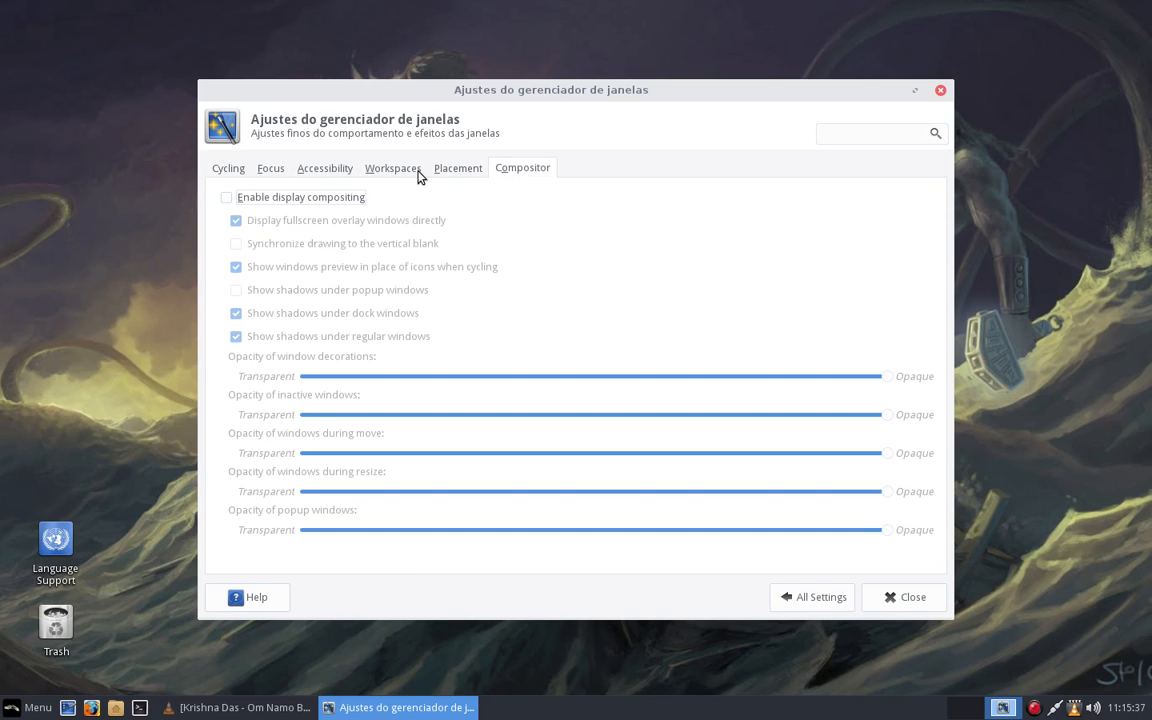
click(229, 170)
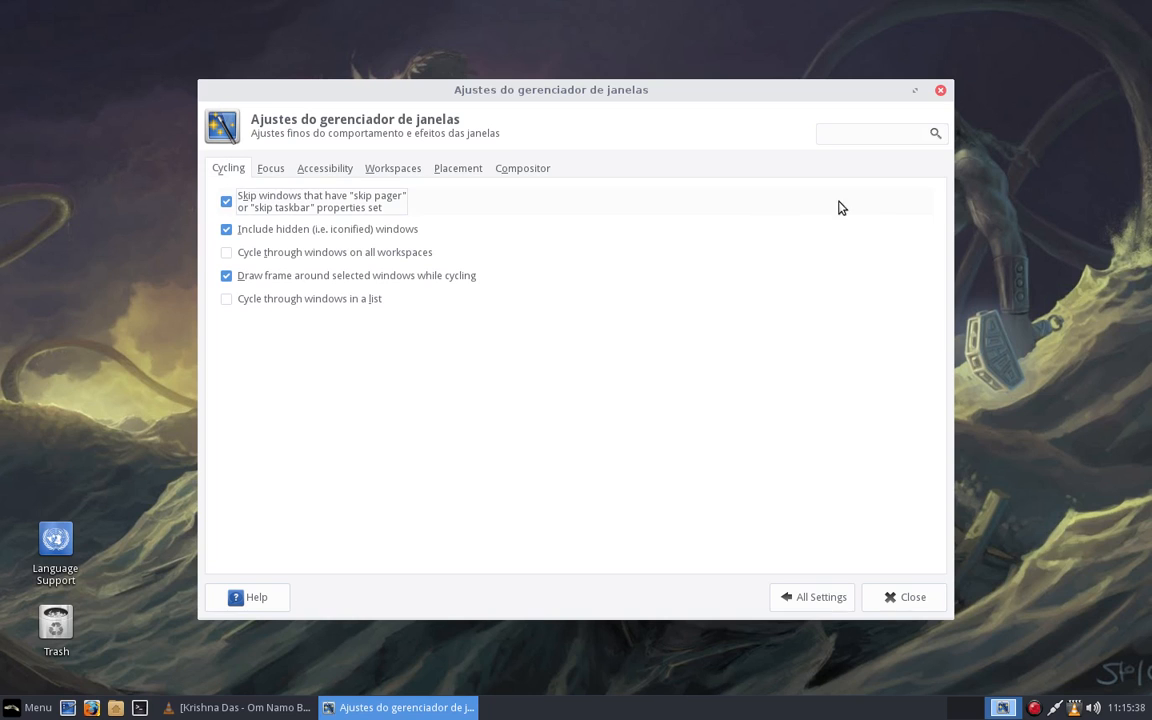
click(941, 91)
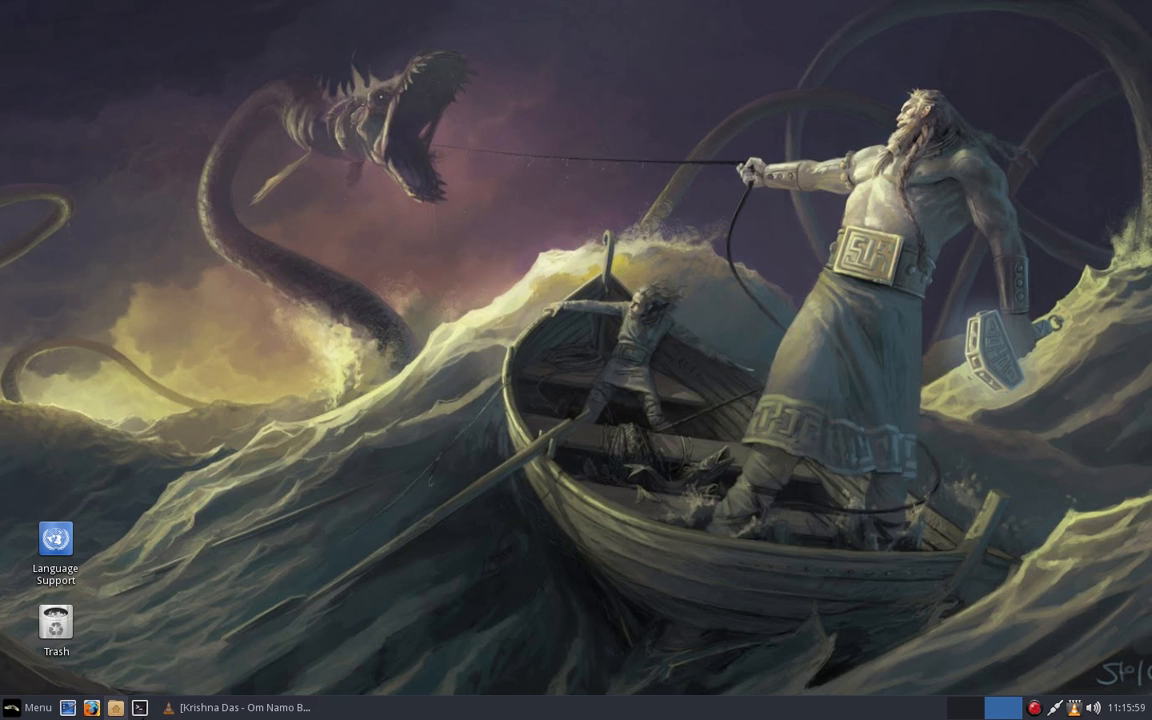
Step: Browse the system, internet, multimedia and office application categories in the main menu and close it
click(30, 706)
click(48, 581)
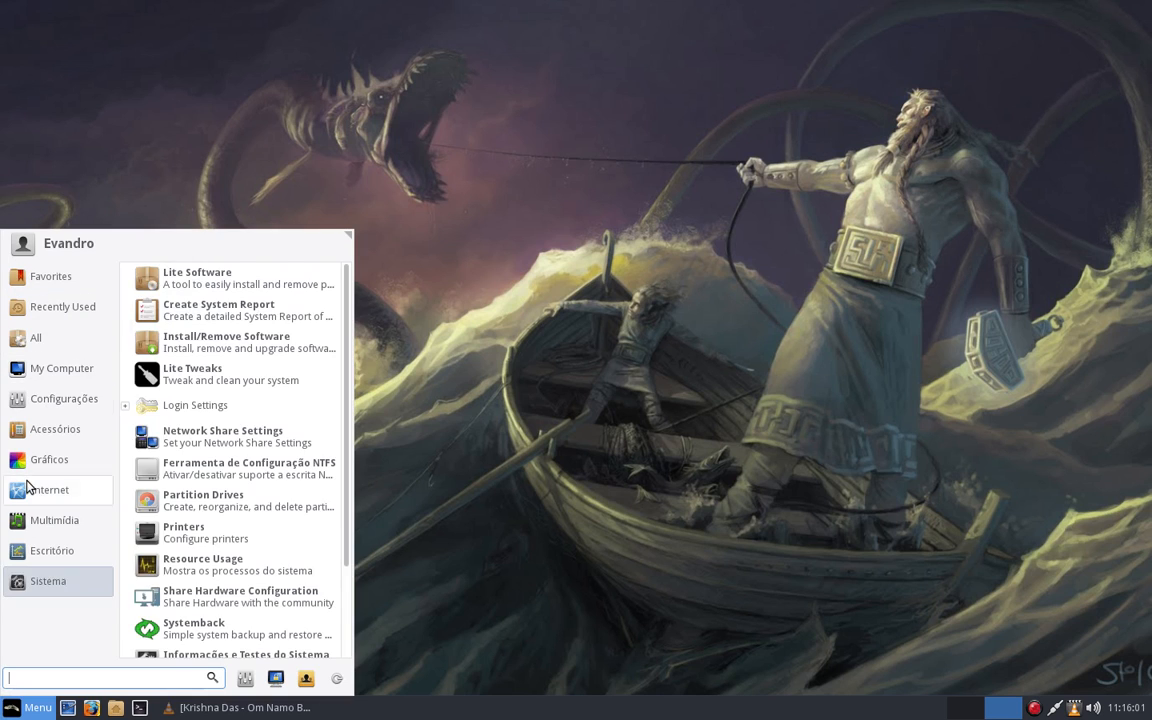
click(36, 337)
click(50, 491)
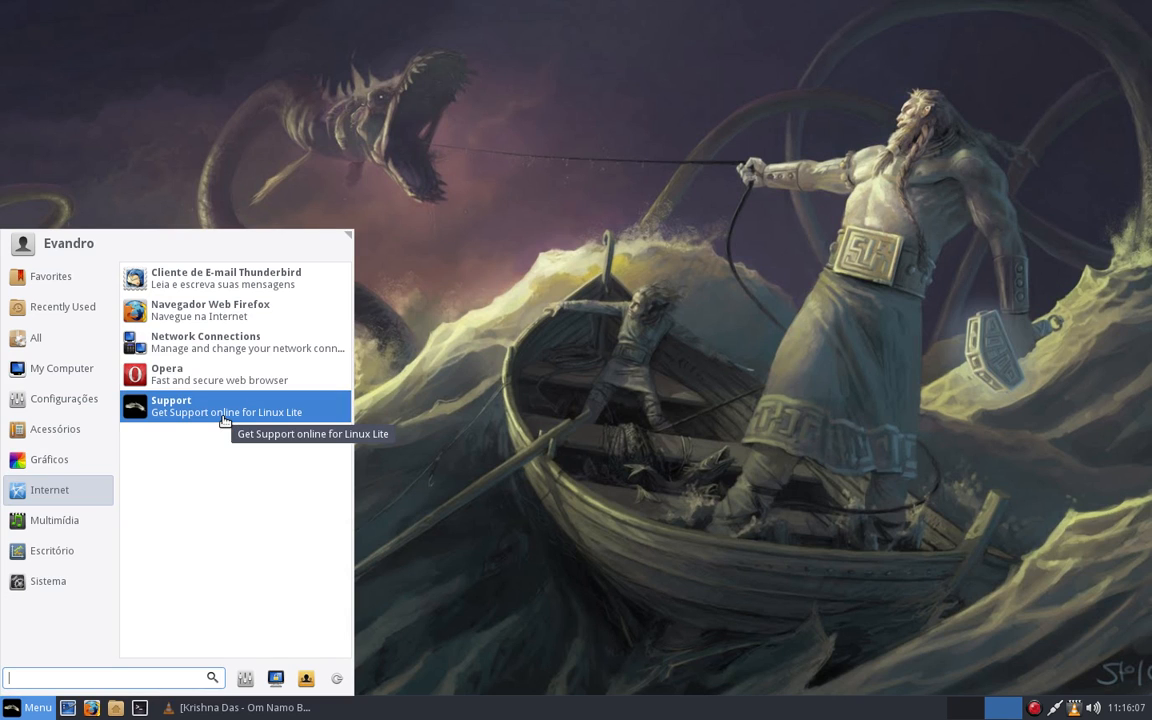
click(45, 524)
click(48, 548)
click(48, 581)
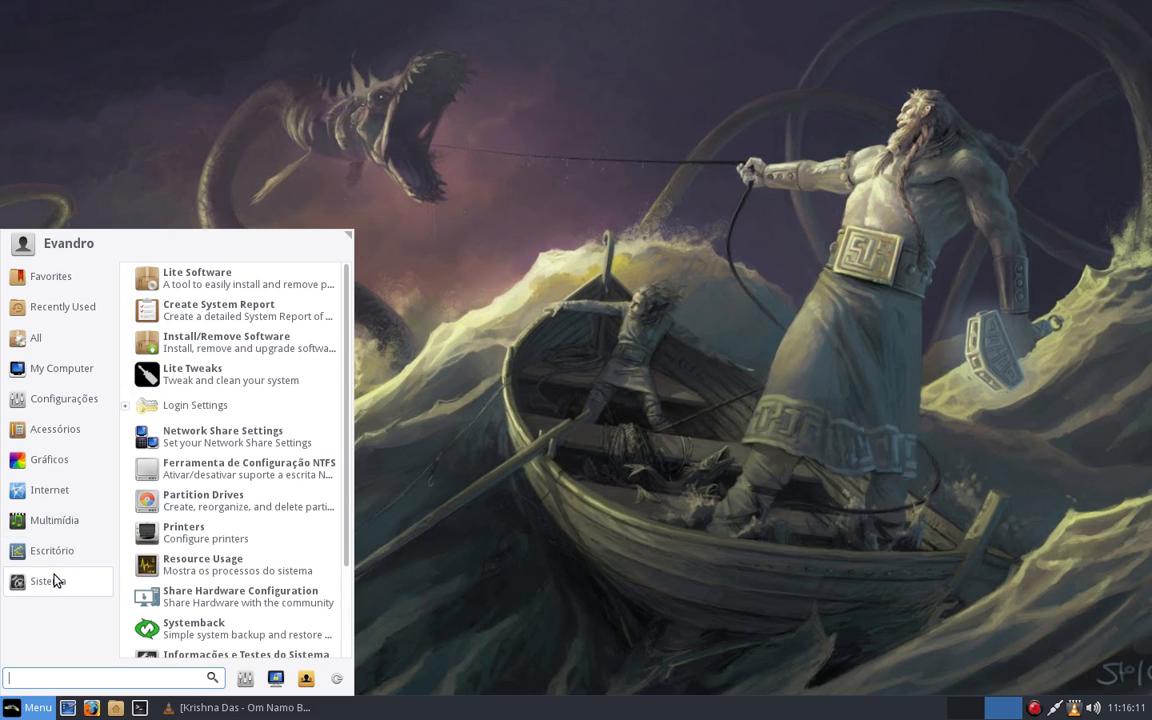
click(490, 397)
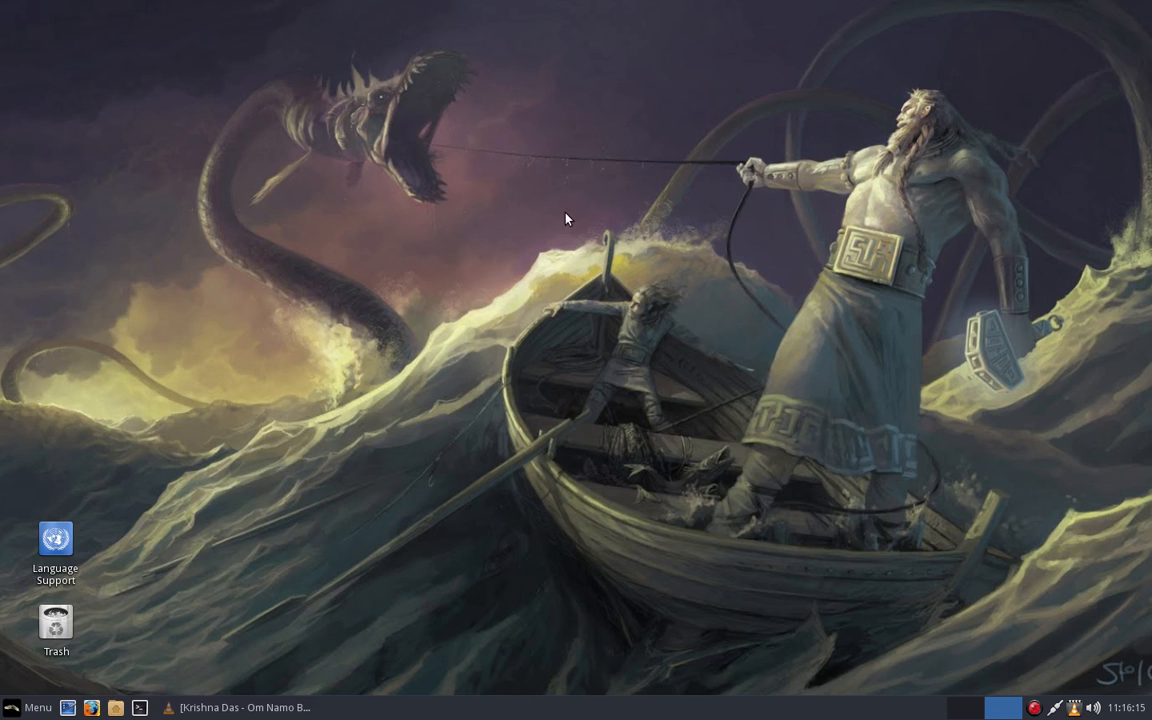
Step: Open the Downloads folder of the home directory in the file manager
click(18, 709)
click(19, 710)
click(115, 707)
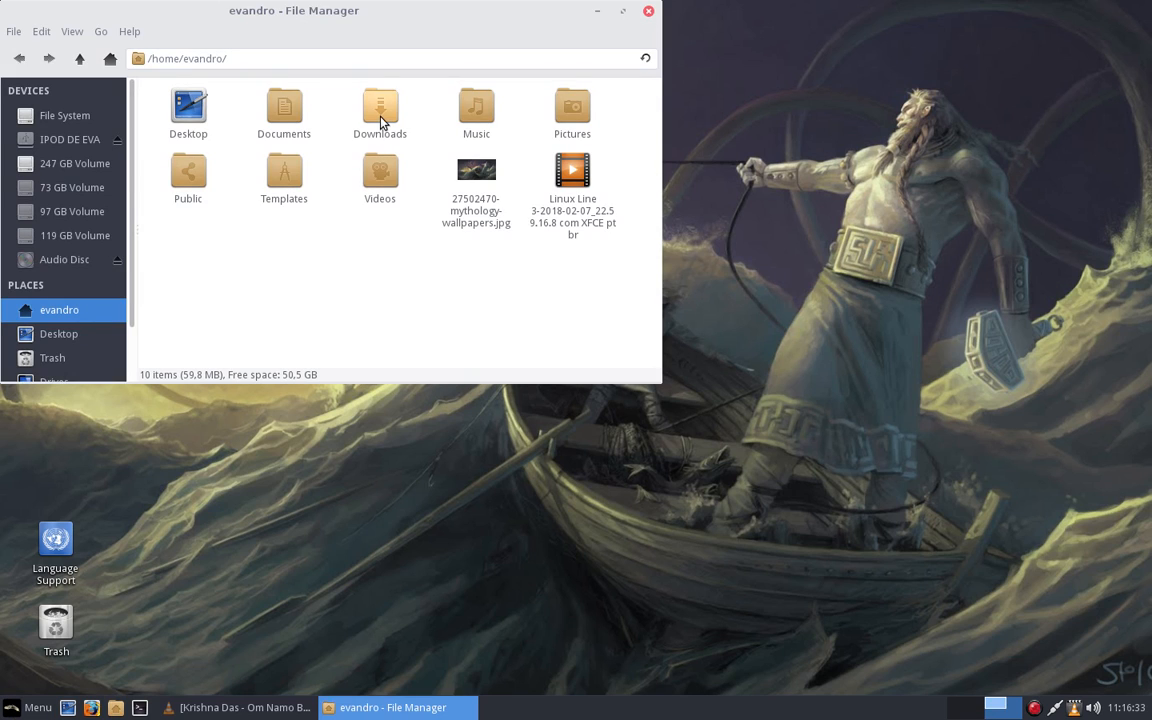
double_click(381, 112)
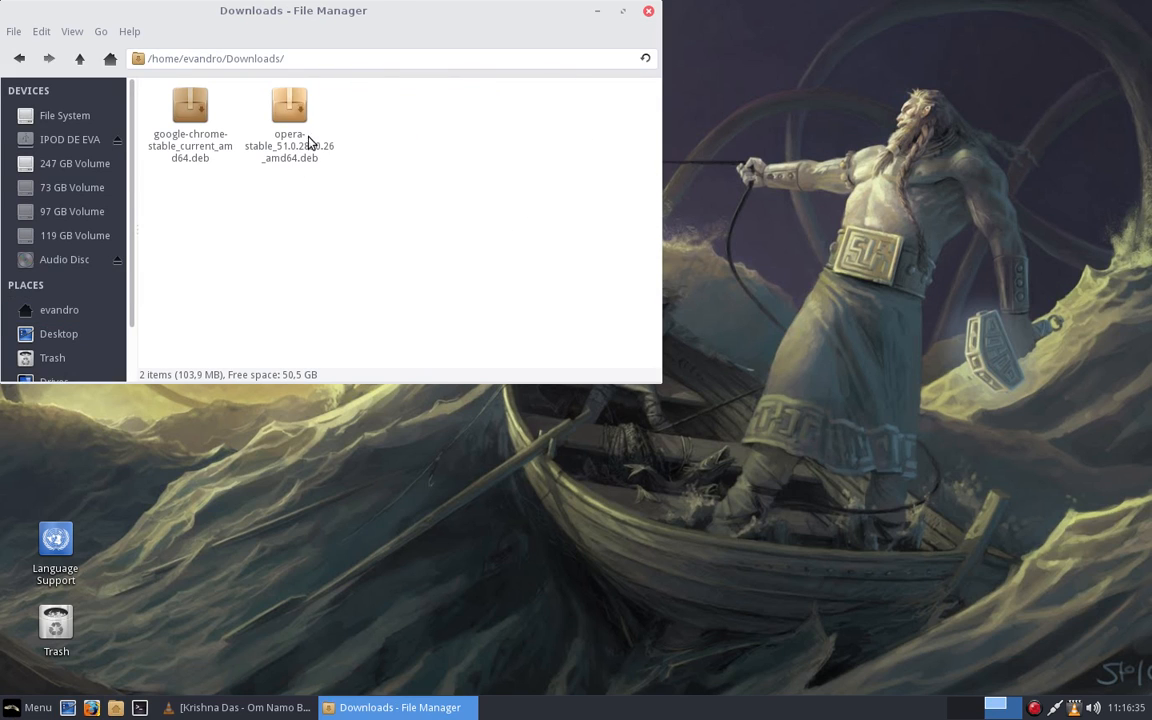
Step: Examine the downloaded Opera and Google Chrome .deb packages in the Downloads folder
click(308, 140)
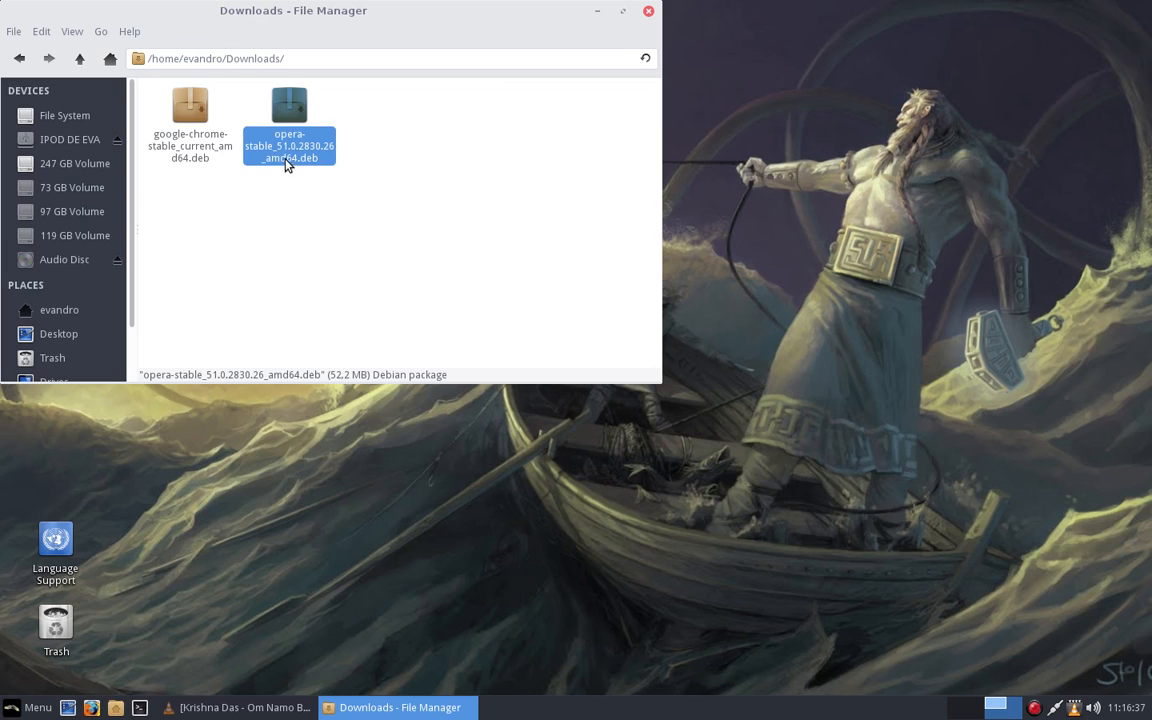
click(308, 183)
click(279, 157)
click(190, 150)
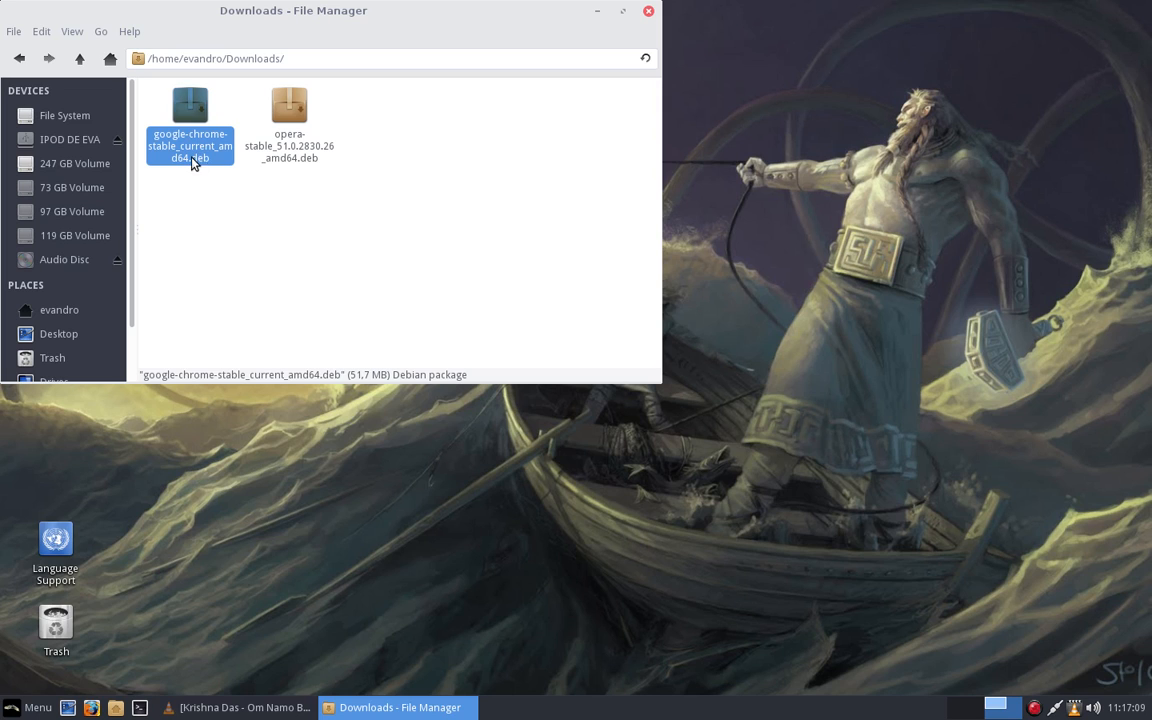
click(198, 203)
click(193, 162)
click(188, 186)
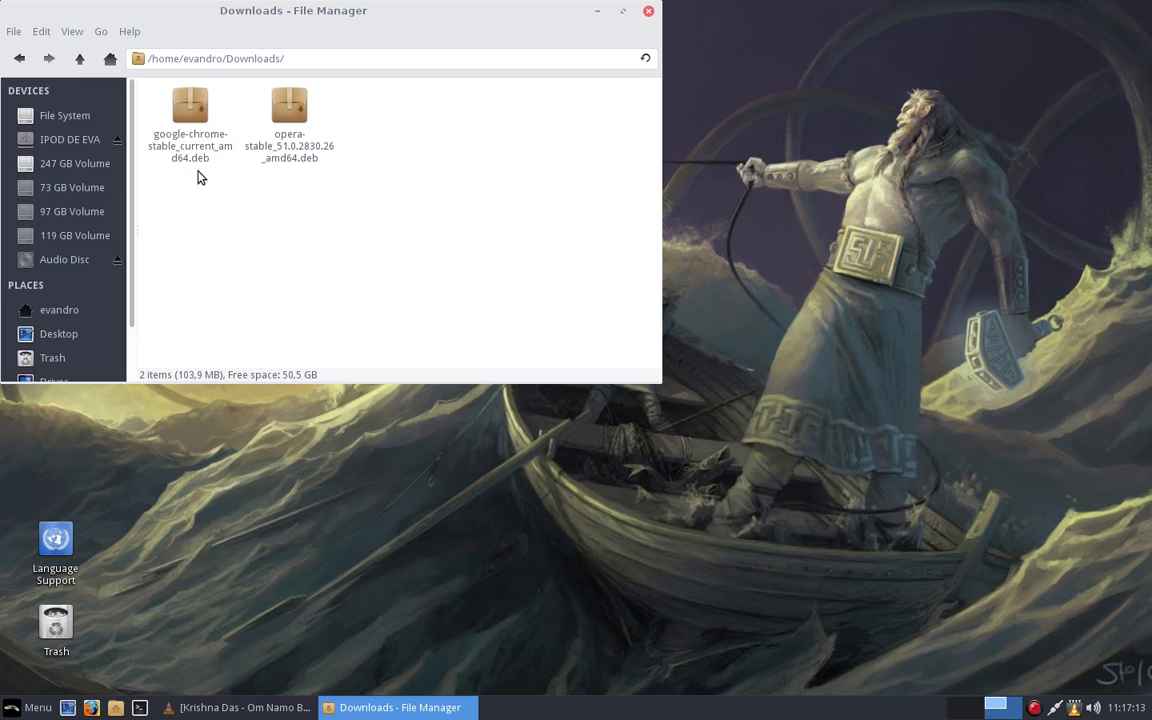
click(198, 165)
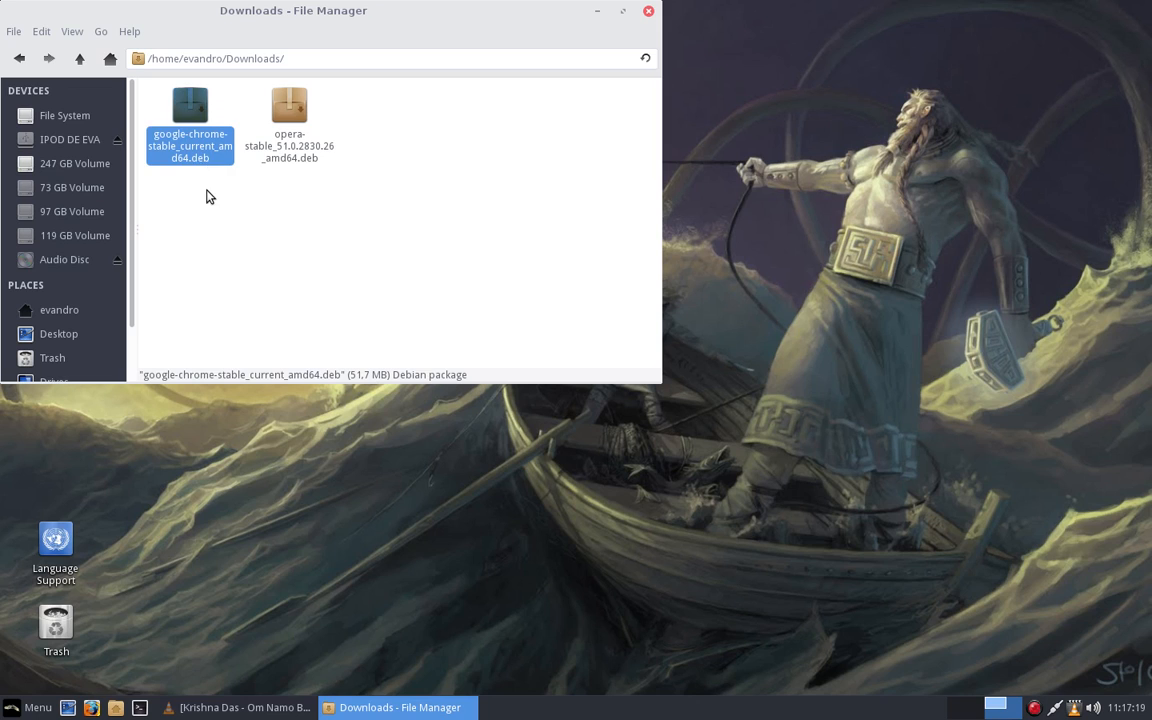
click(203, 196)
Step: Install google-chrome-stable_current_amd64.deb with the package installer, authorizing it with the administrator password
click(200, 125)
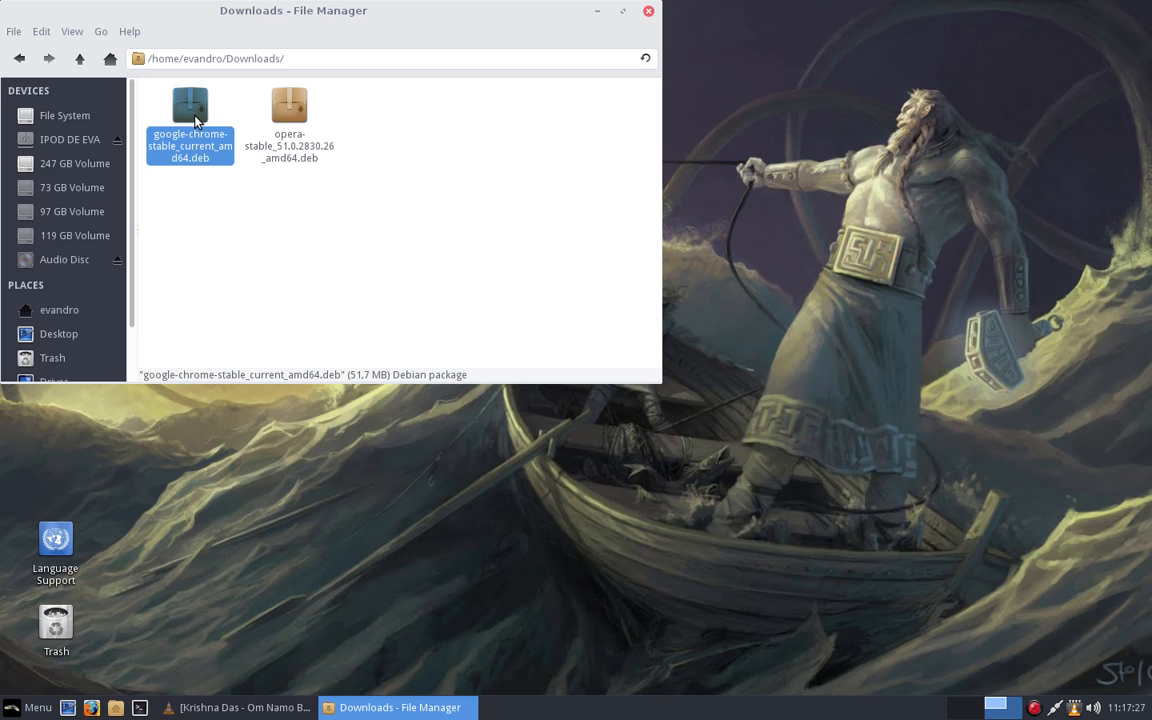
double_click(195, 120)
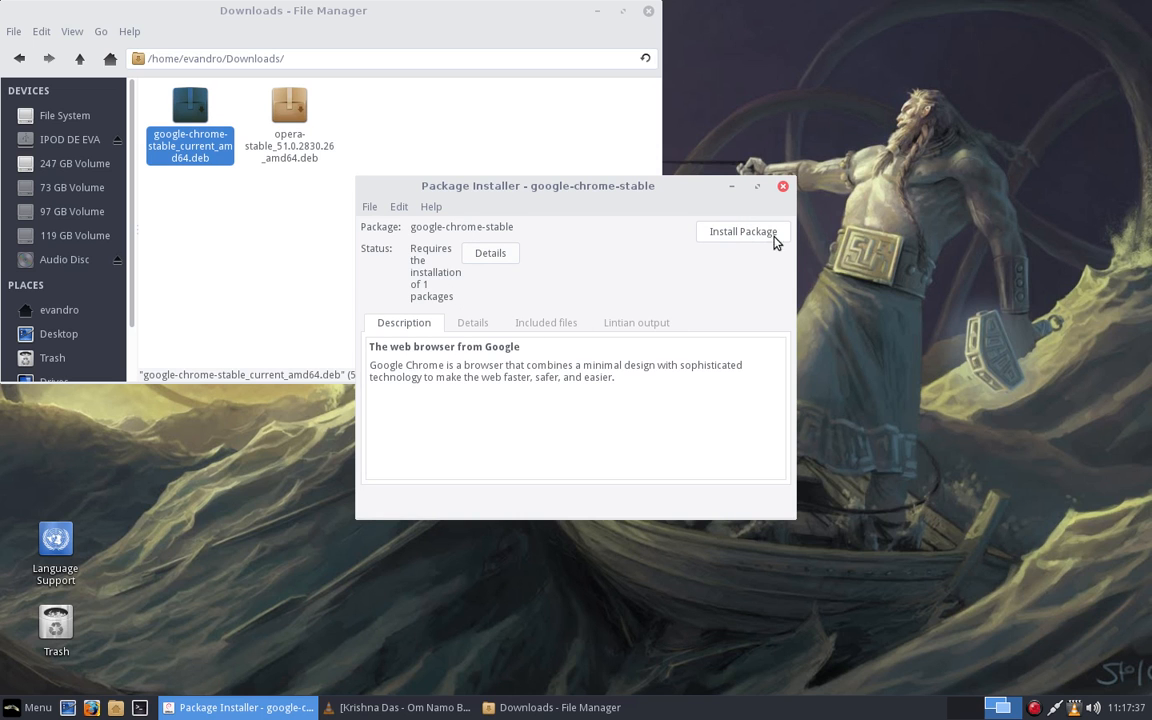
click(754, 236)
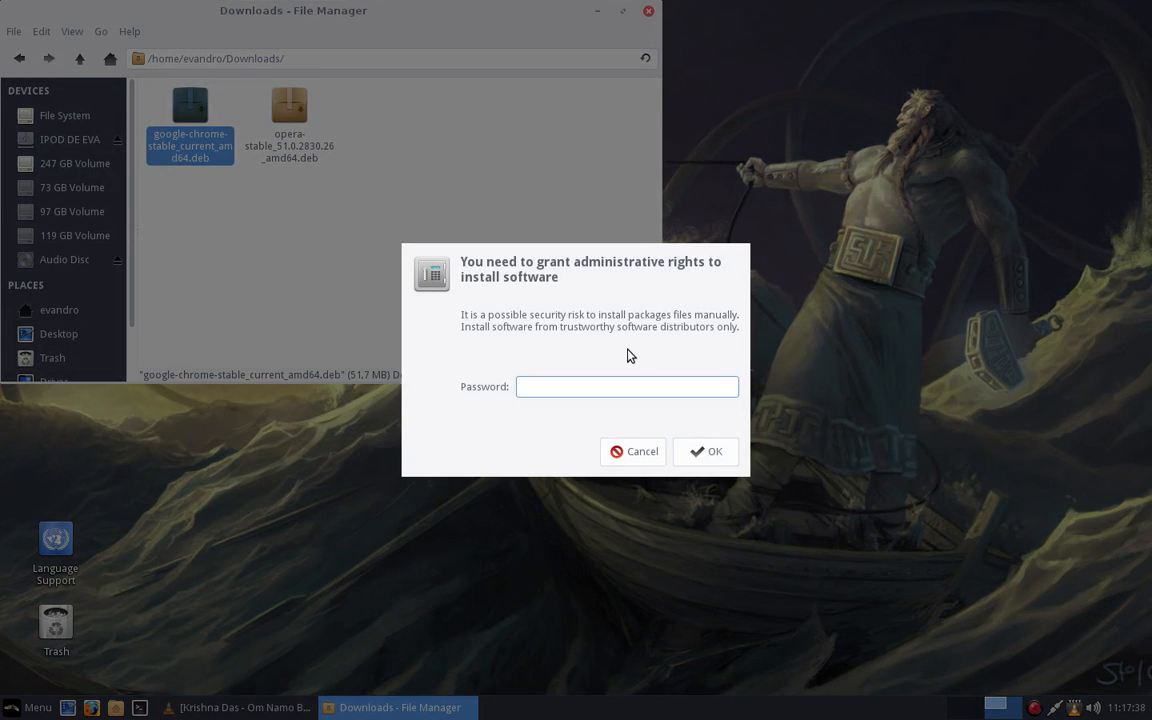
key(Return)
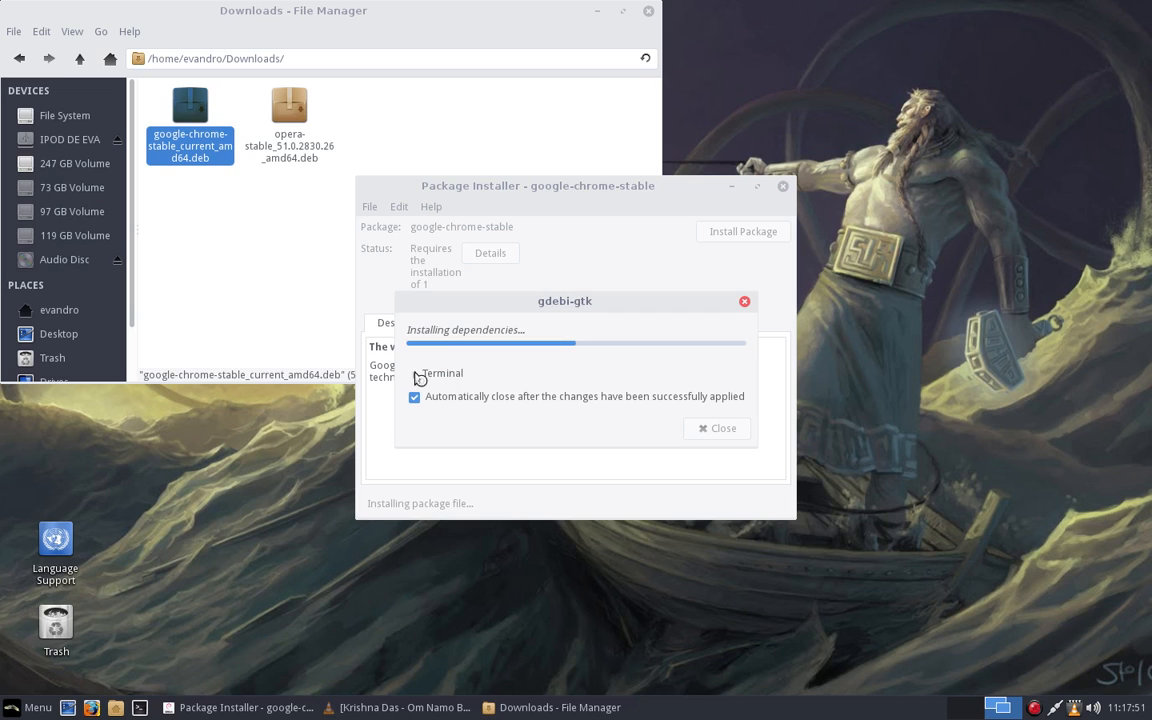
Step: Expand the terminal output of the Google Chrome installation to check its progress, and collapse it again
click(419, 380)
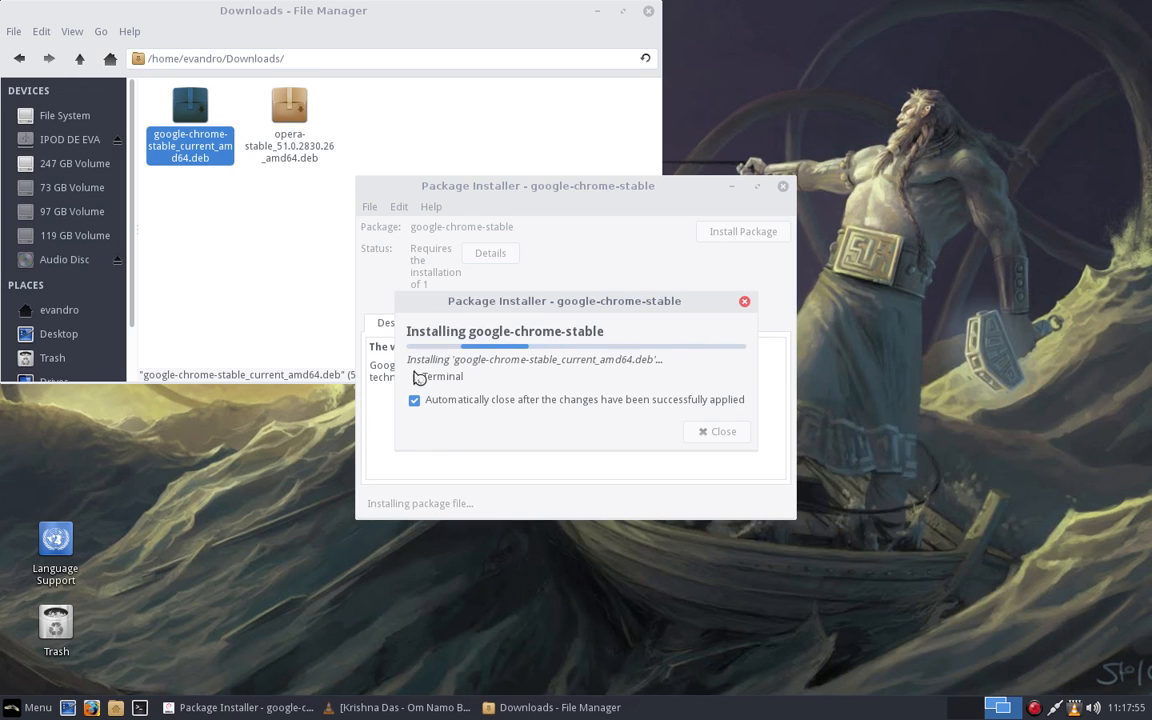
click(419, 378)
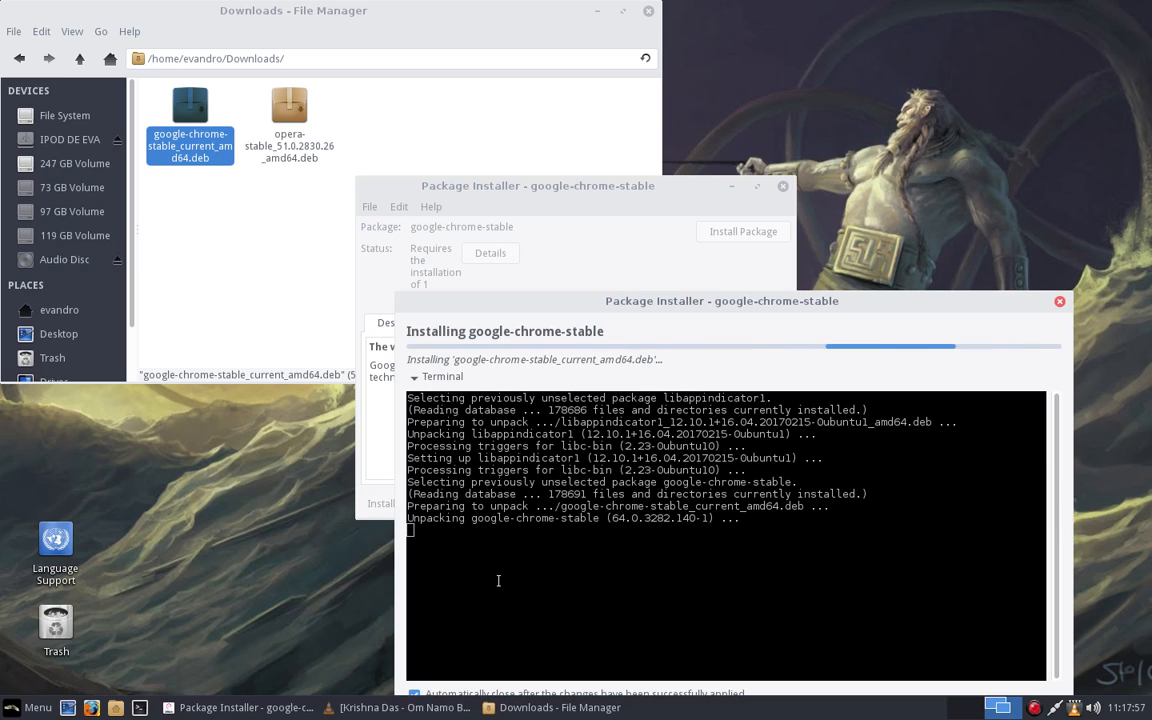
click(421, 379)
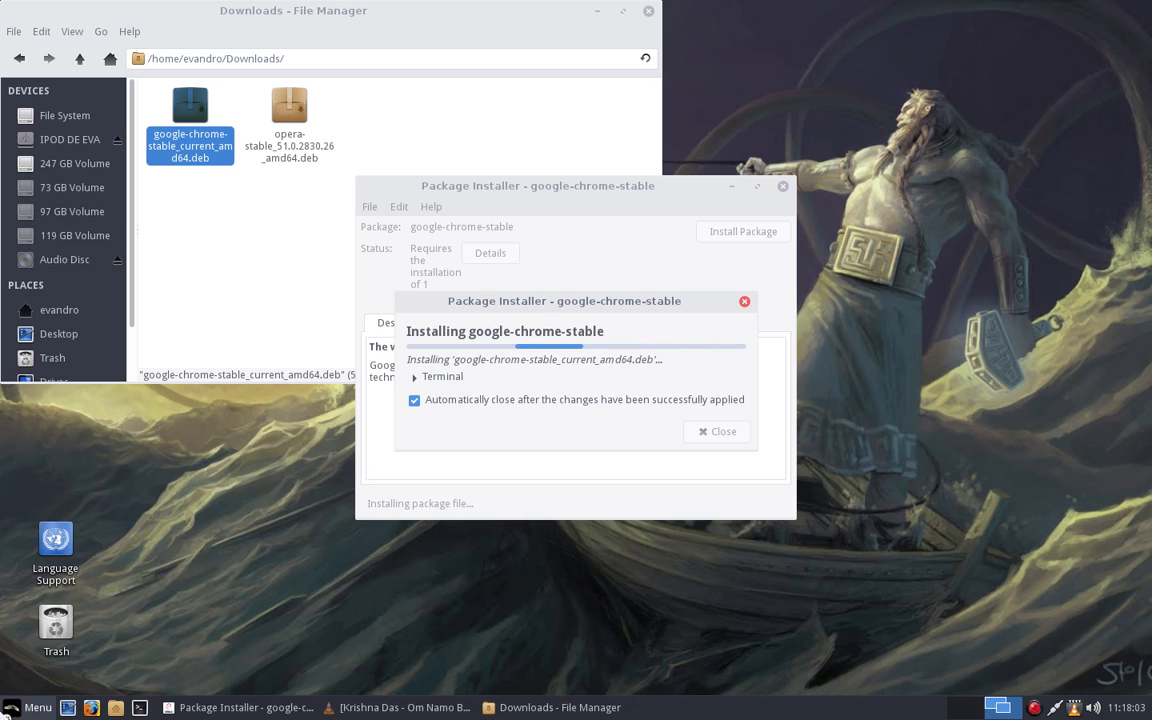
Step: Look for the Google Chrome entry among the Internet applications
click(30, 707)
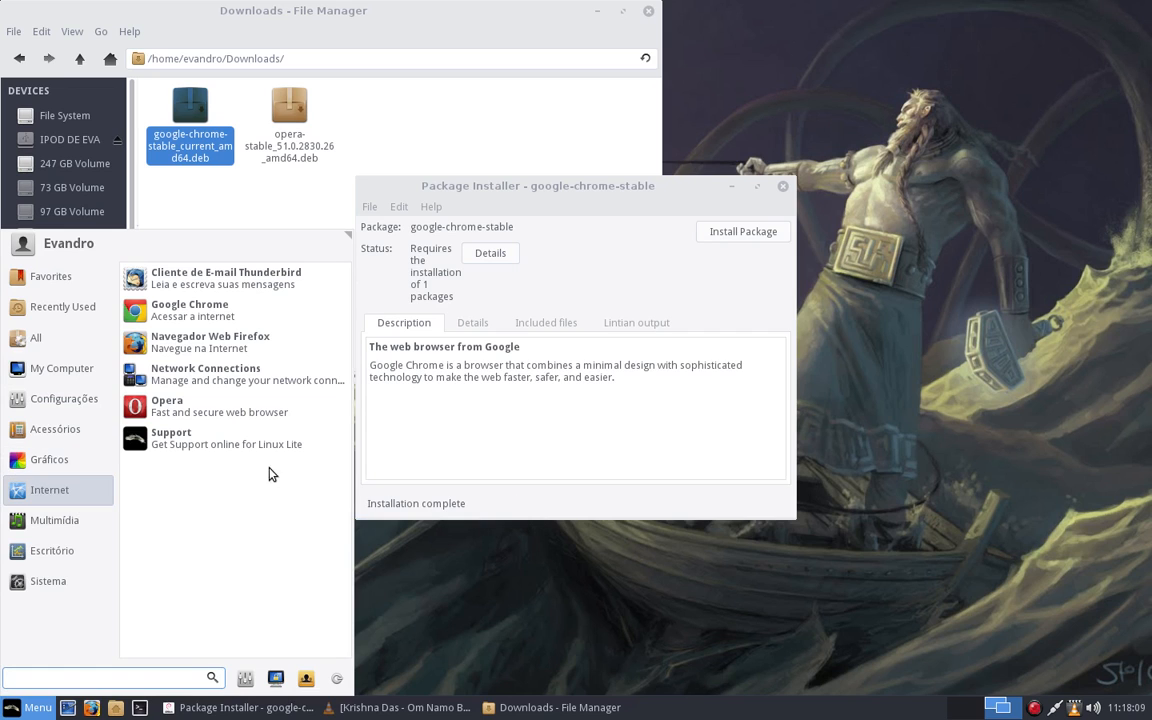
click(633, 414)
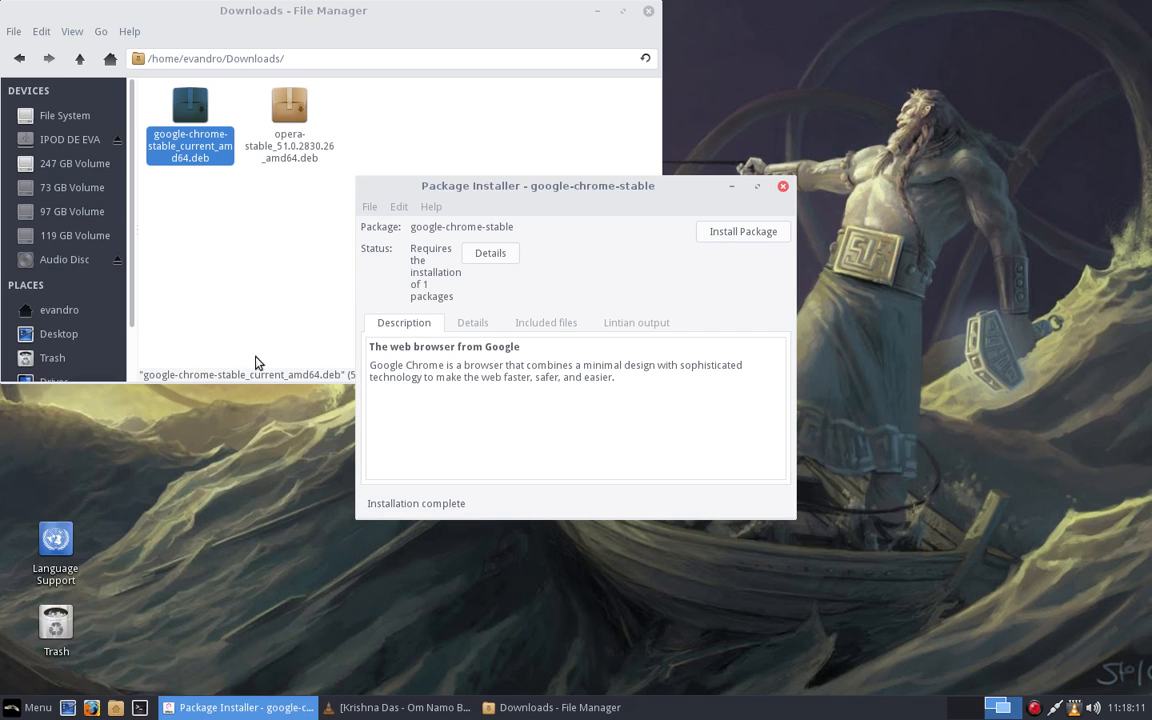
click(4, 714)
click(4, 715)
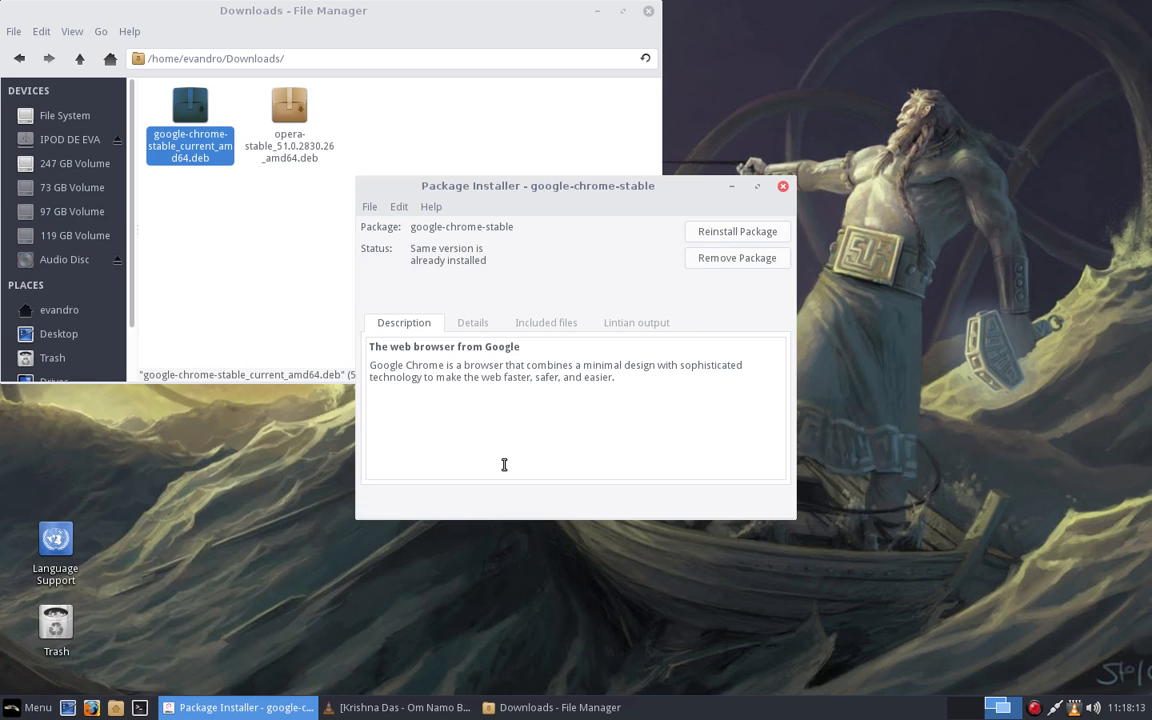
Step: Add a Google Chrome launcher from the Internet applications to the panel, and close the package installer
key(super)
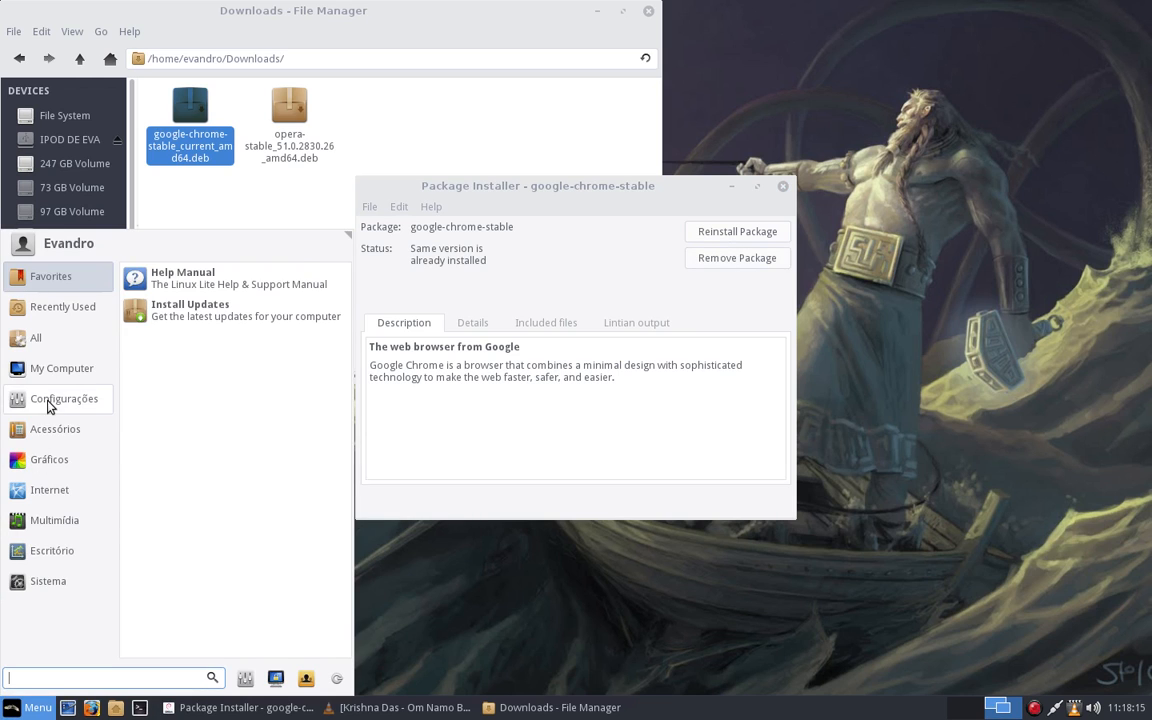
mouse_move(50, 494)
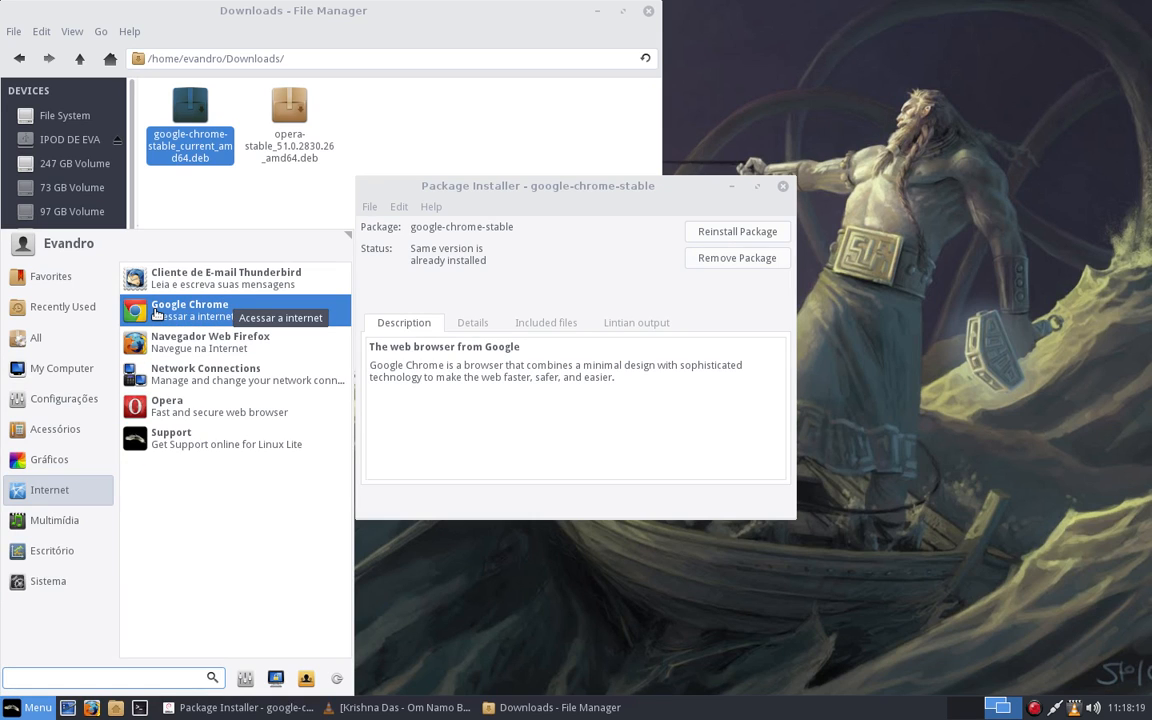
right_click(157, 312)
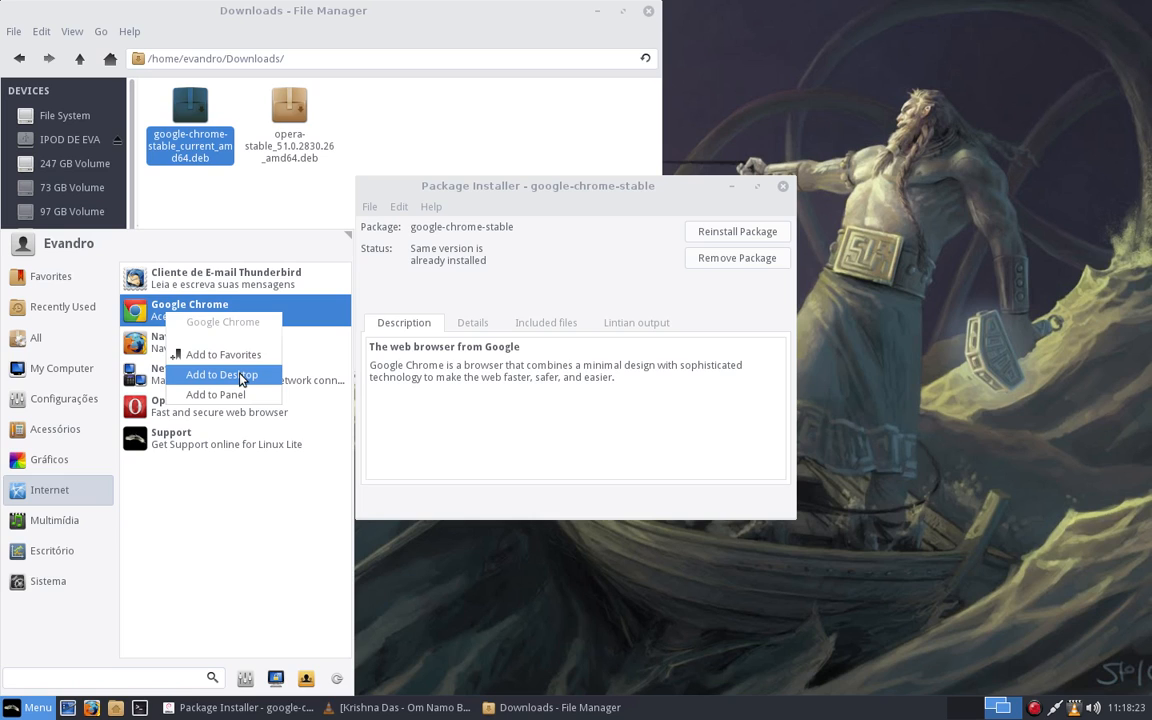
right_click(155, 320)
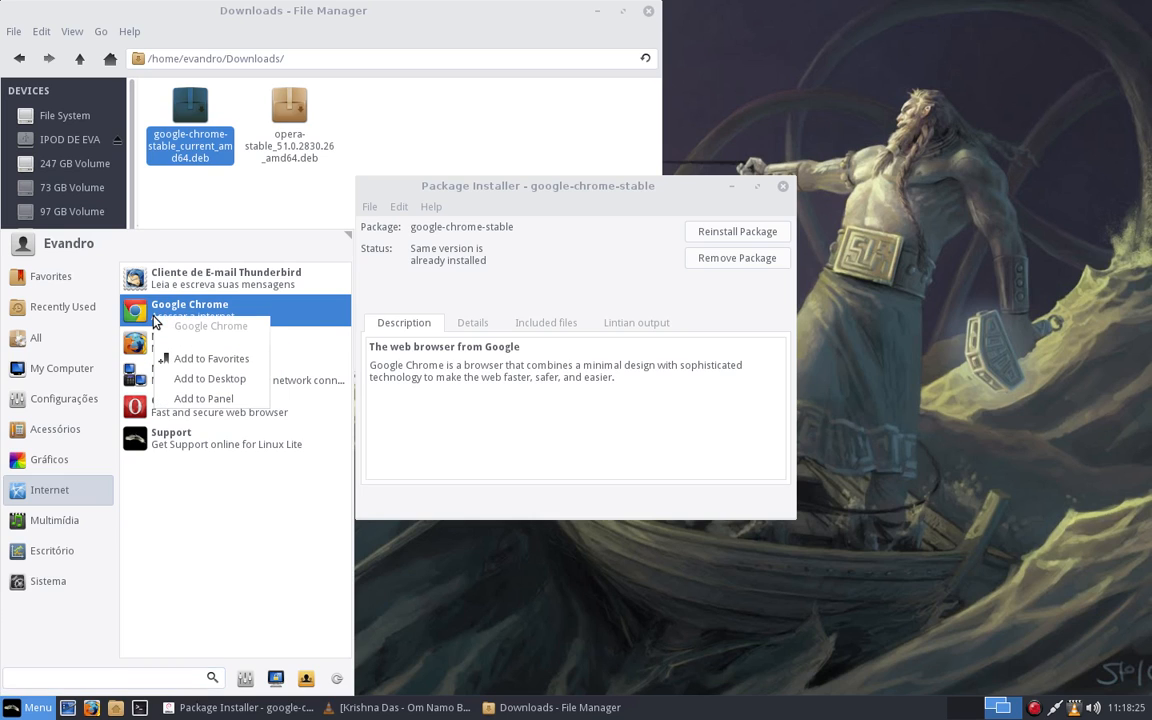
click(223, 399)
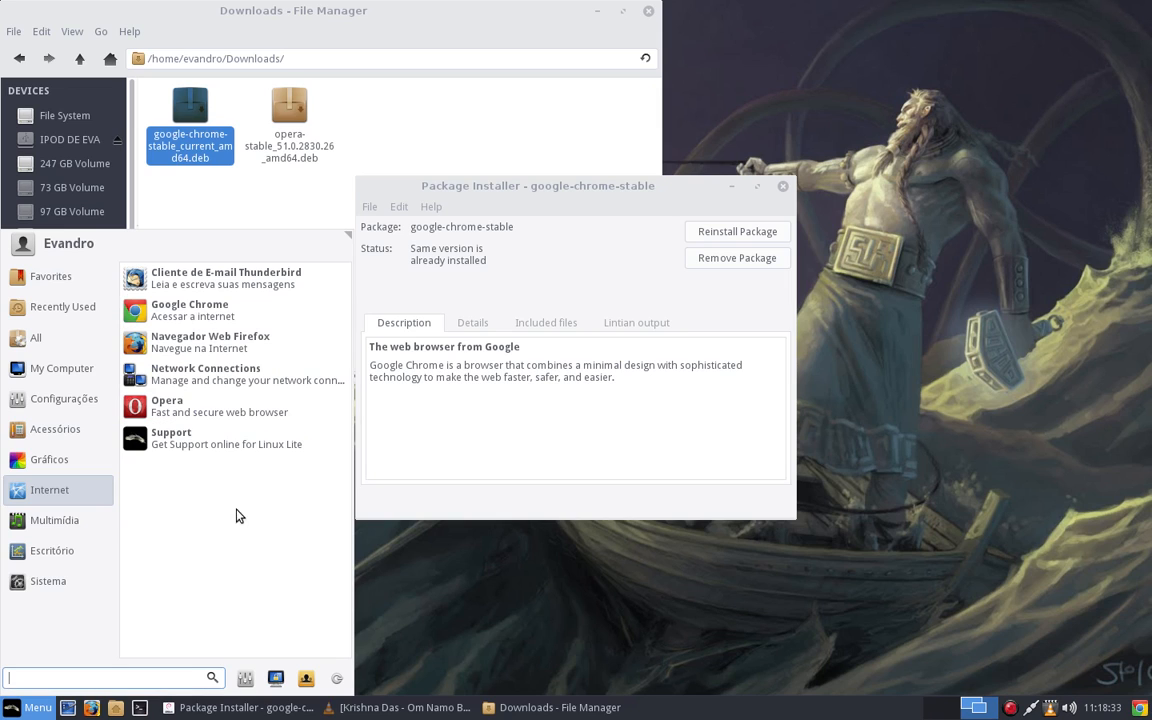
click(494, 417)
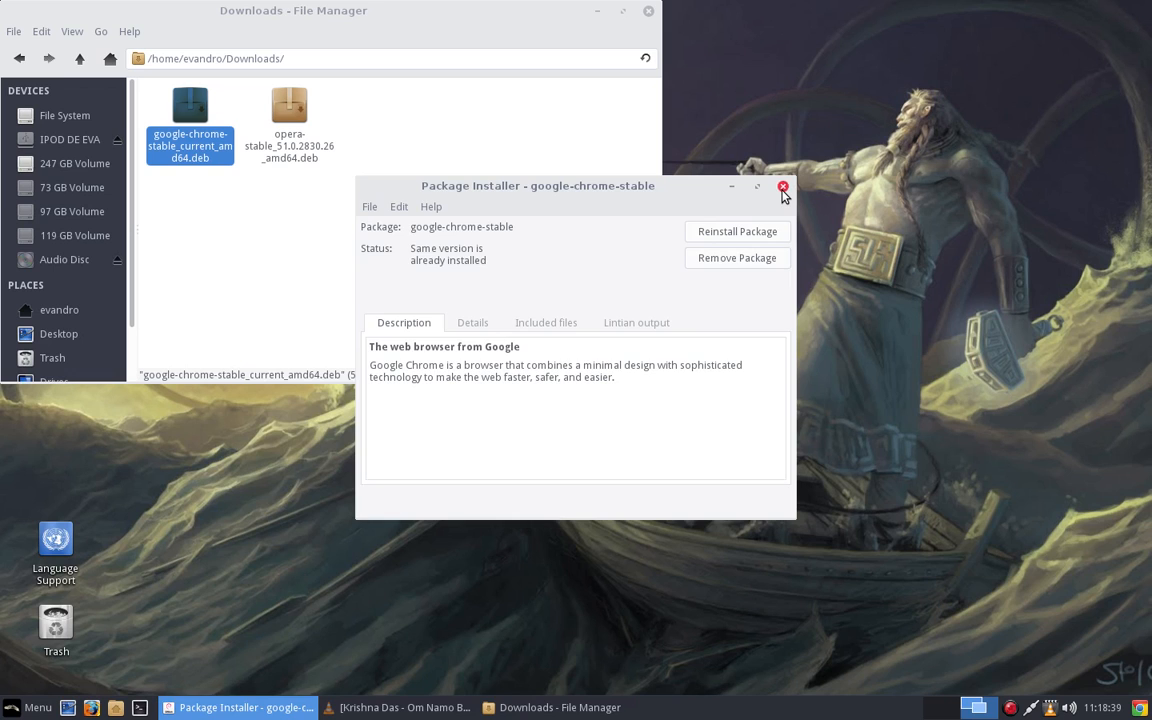
click(783, 188)
Step: Launch Install/Remove Software from the Sistema applications, authenticating with the administrator password
click(30, 707)
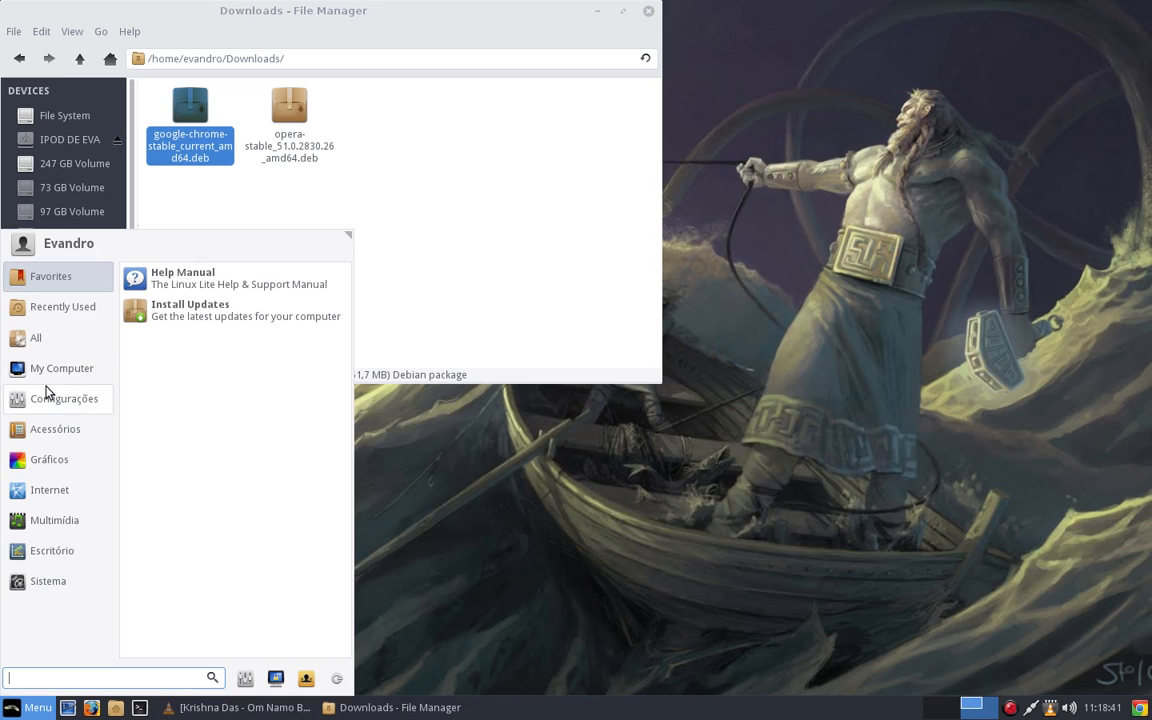
click(42, 490)
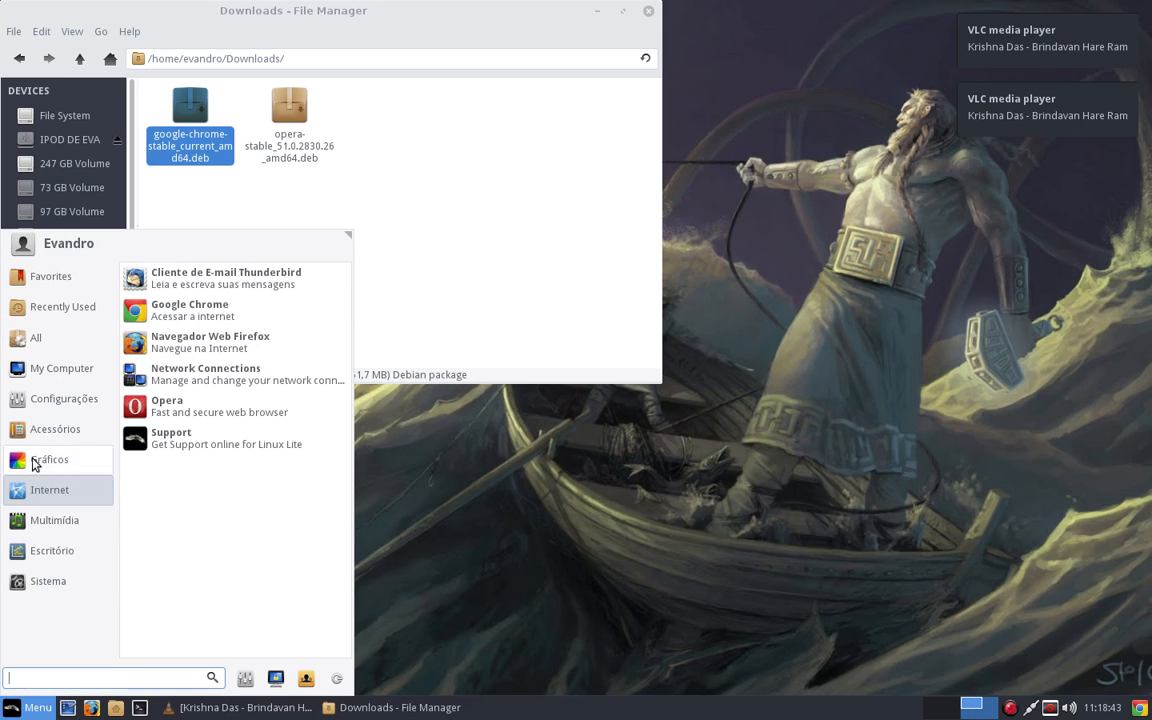
mouse_move(53, 568)
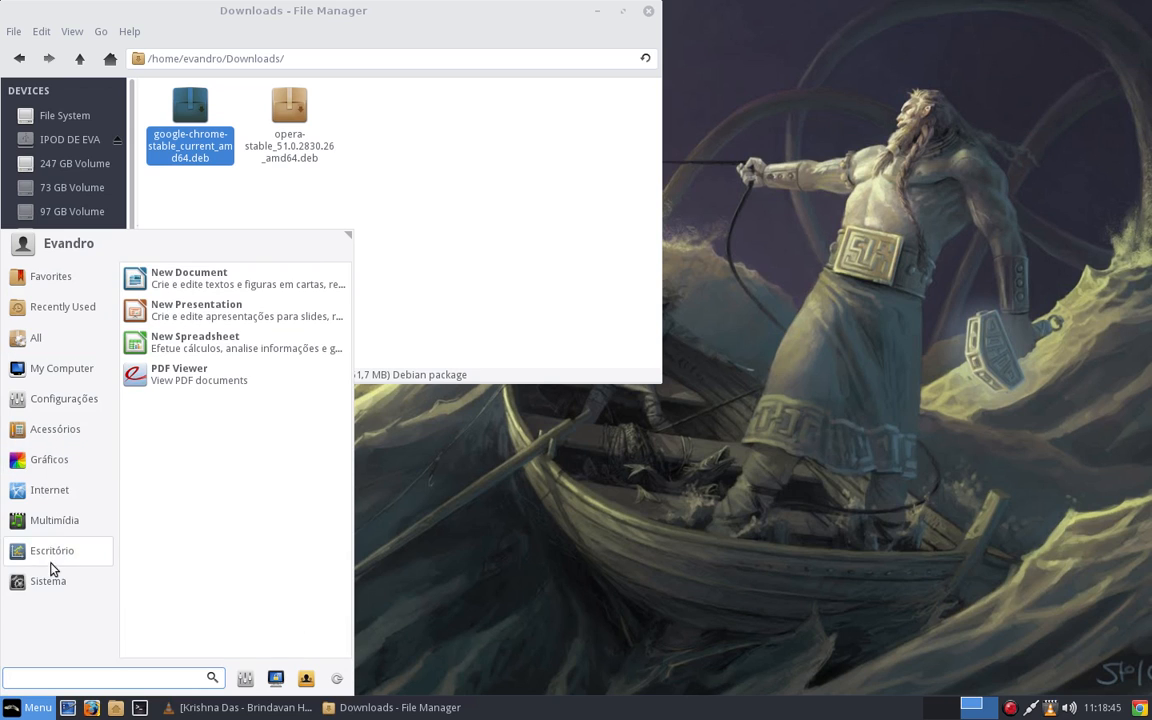
mouse_move(25, 392)
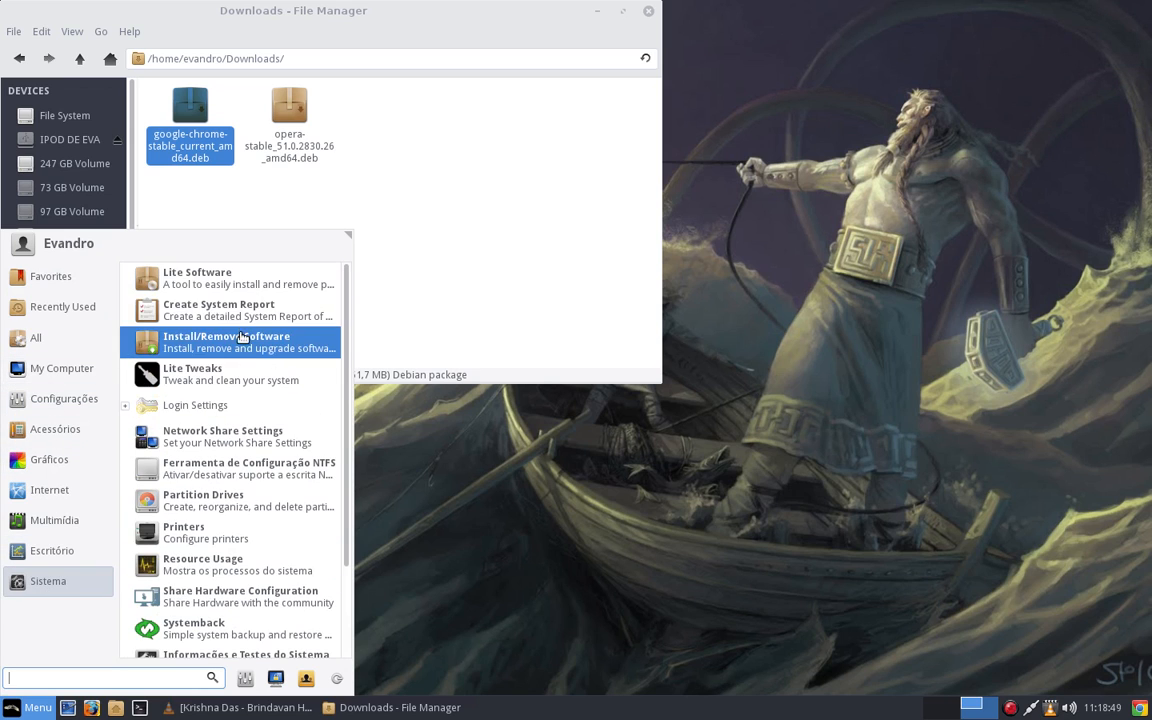
click(241, 337)
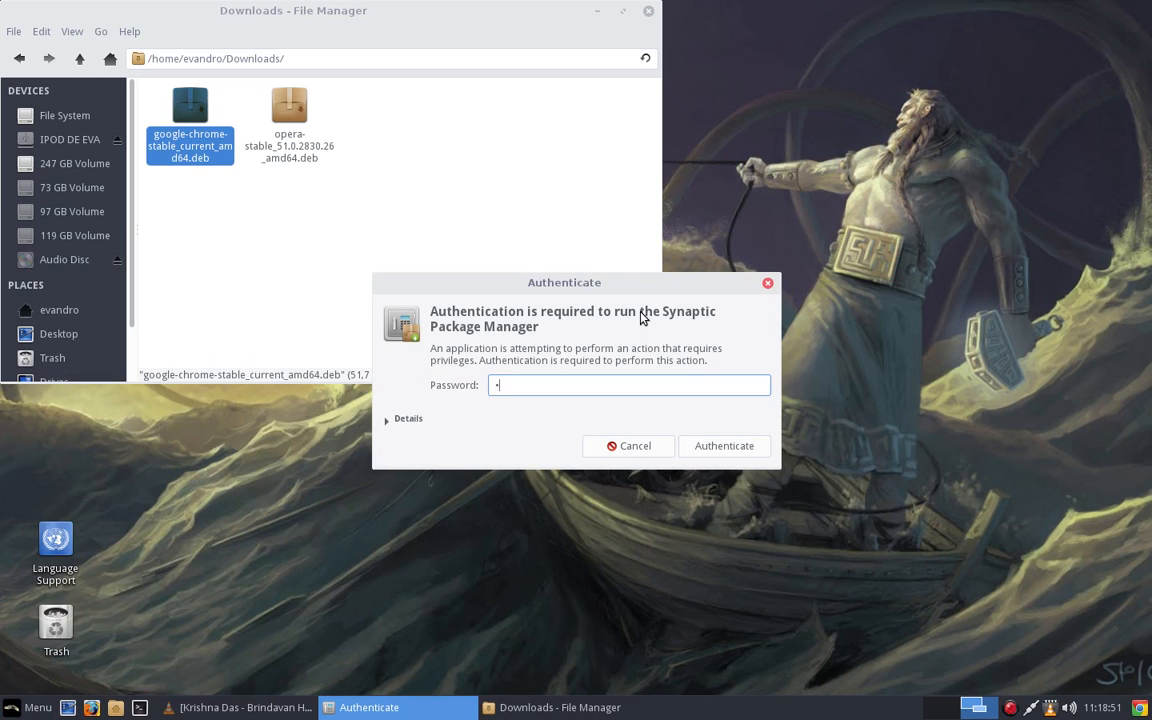
key(Return)
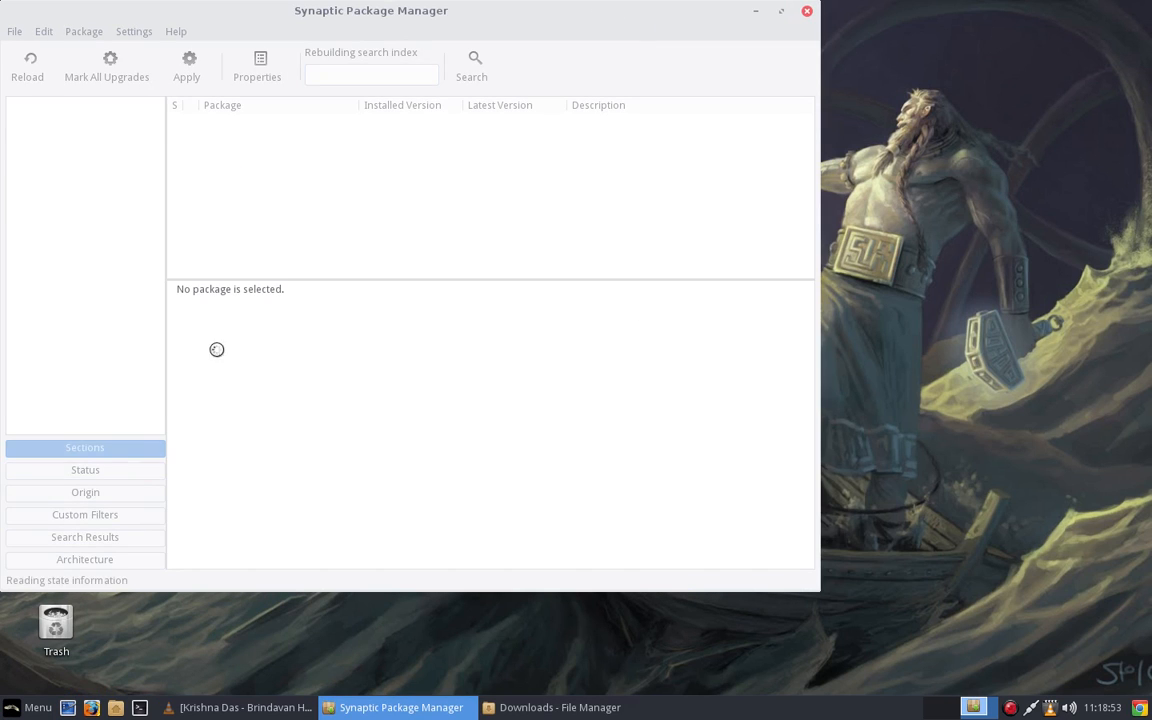
Step: Locate the Install/Remove Software entry among the Sistema applications again
key(super)
mouse_move(56, 560)
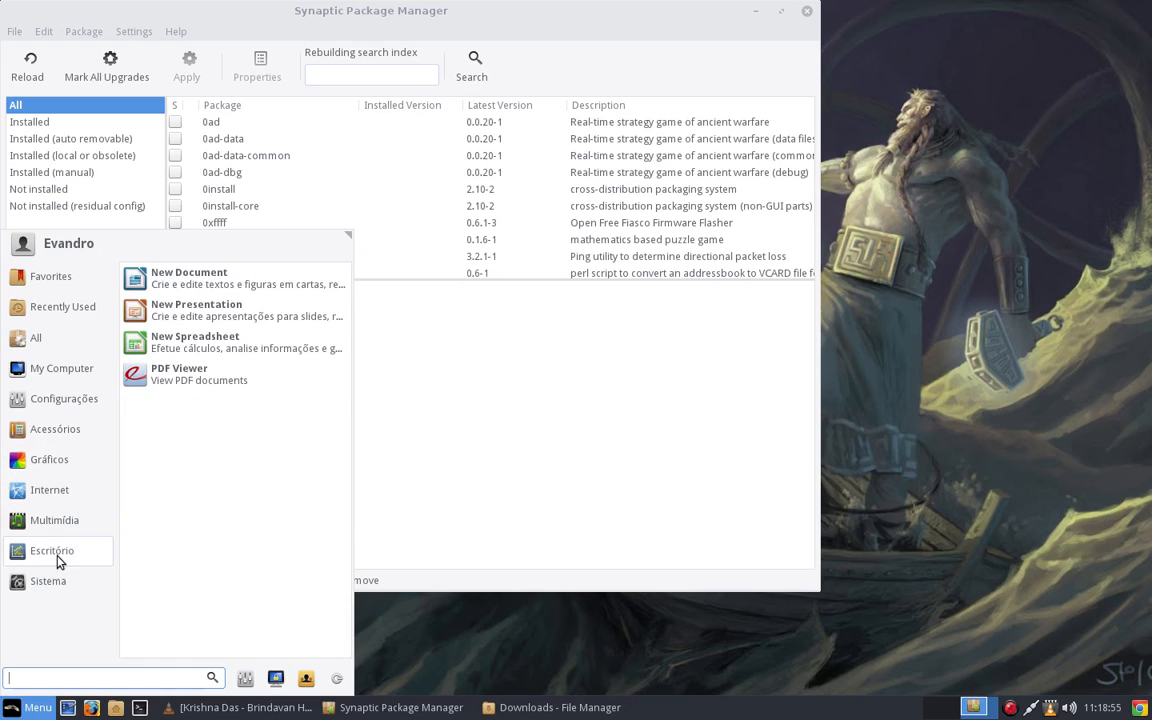
mouse_move(86, 586)
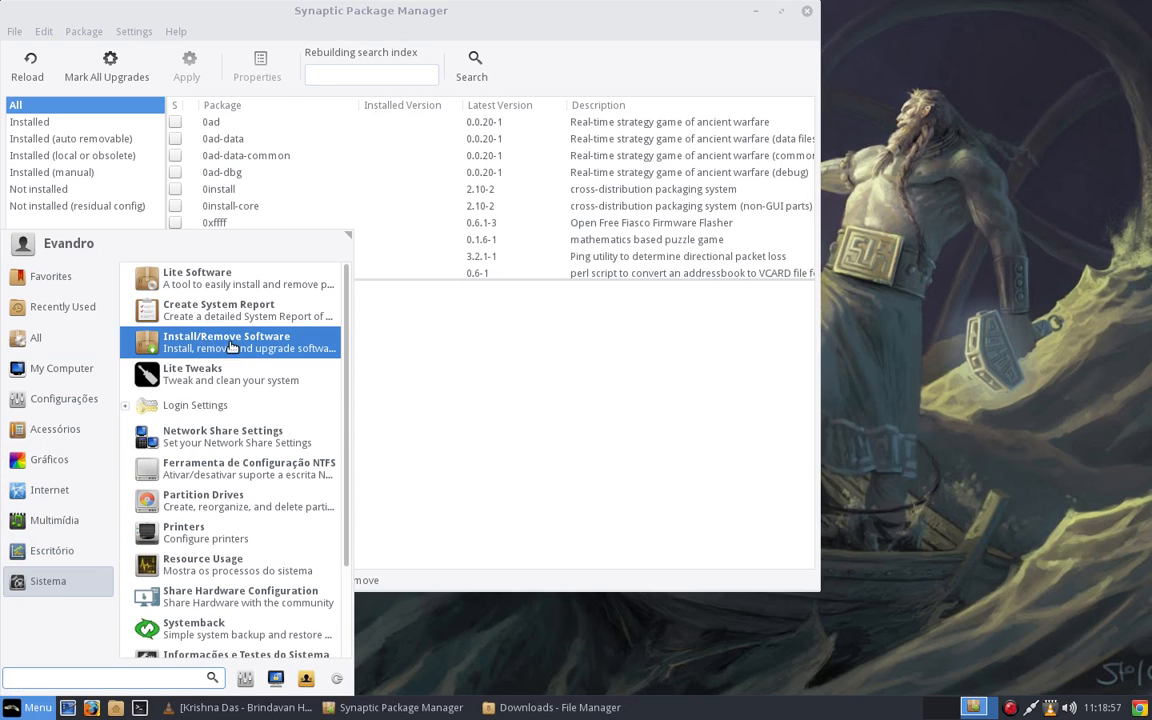
Step: Search the package list for "chrome", and with only installed packages listed, replace the search term with "go"
click(547, 378)
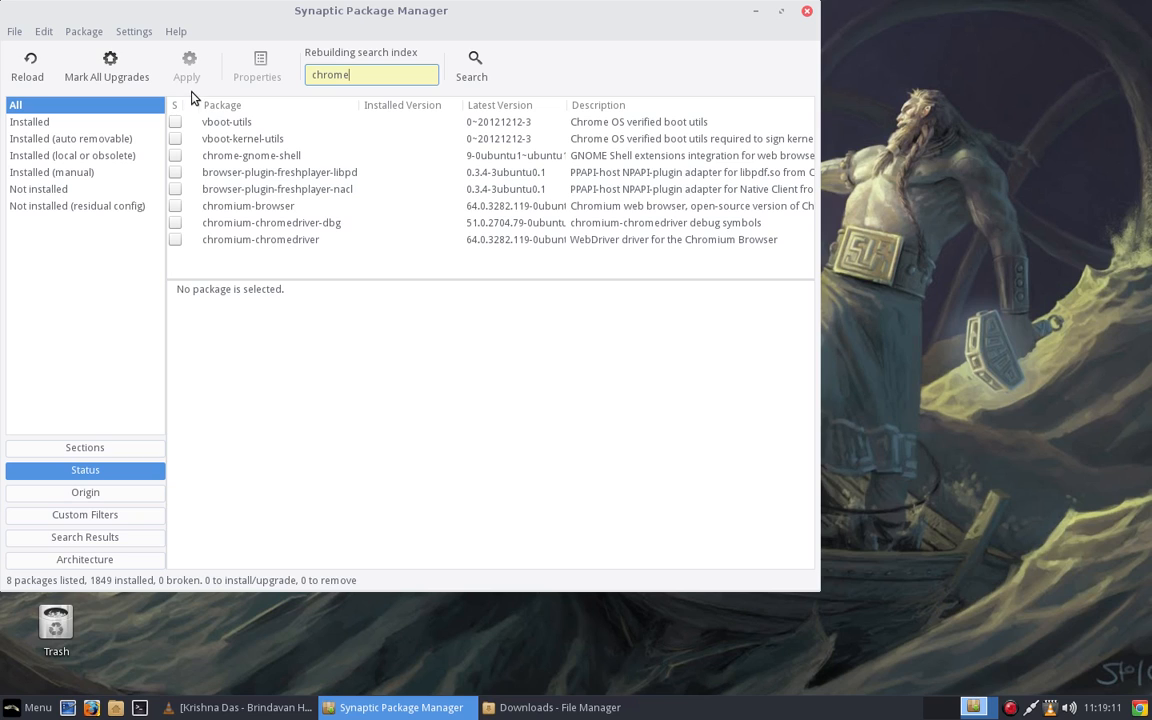
click(29, 122)
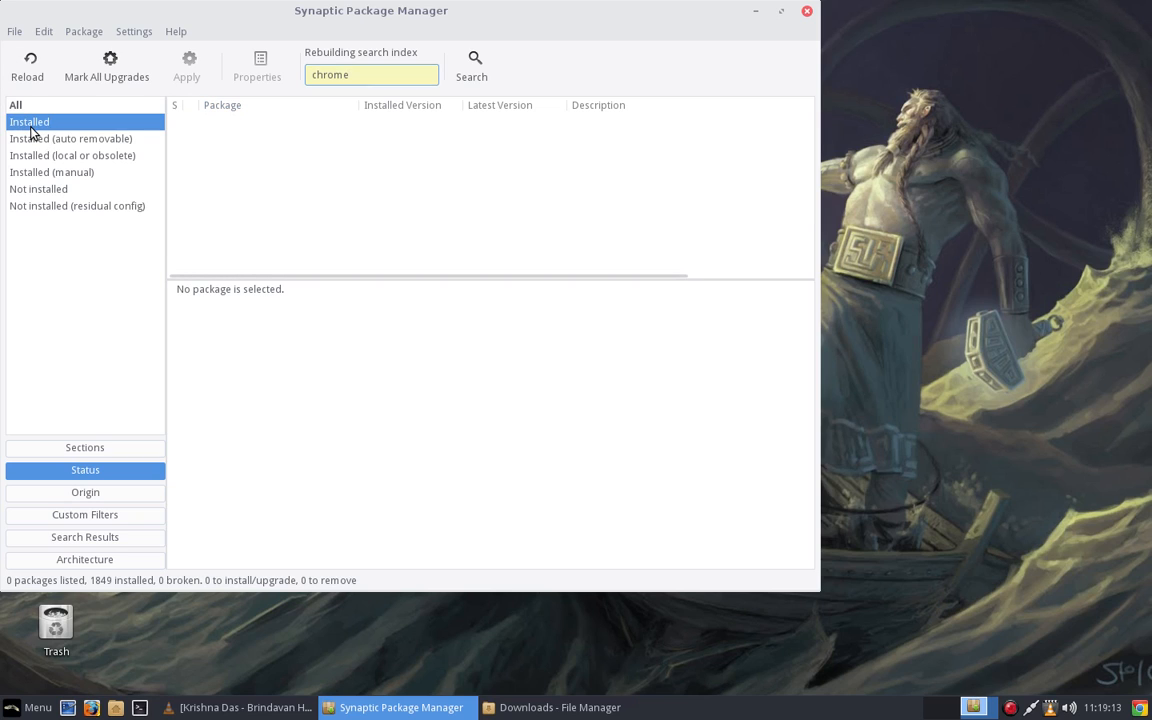
click(373, 76)
key(BackSpace)
key(BackSpace)
key(BackSpace)
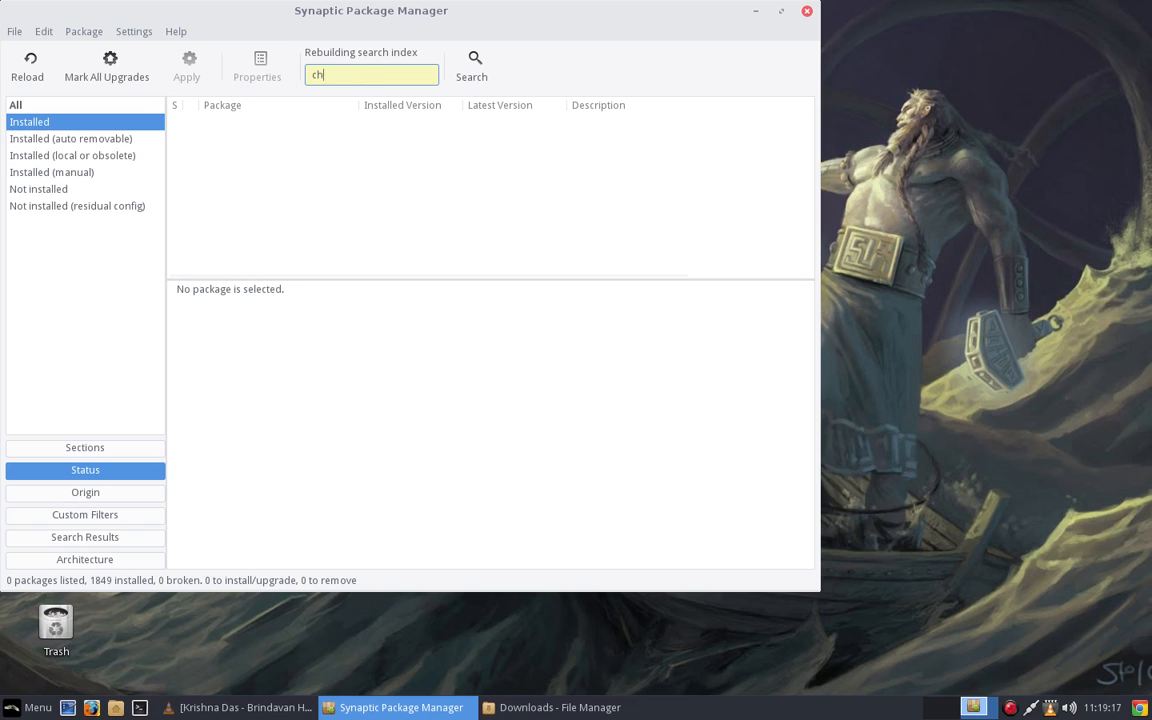
text(go)
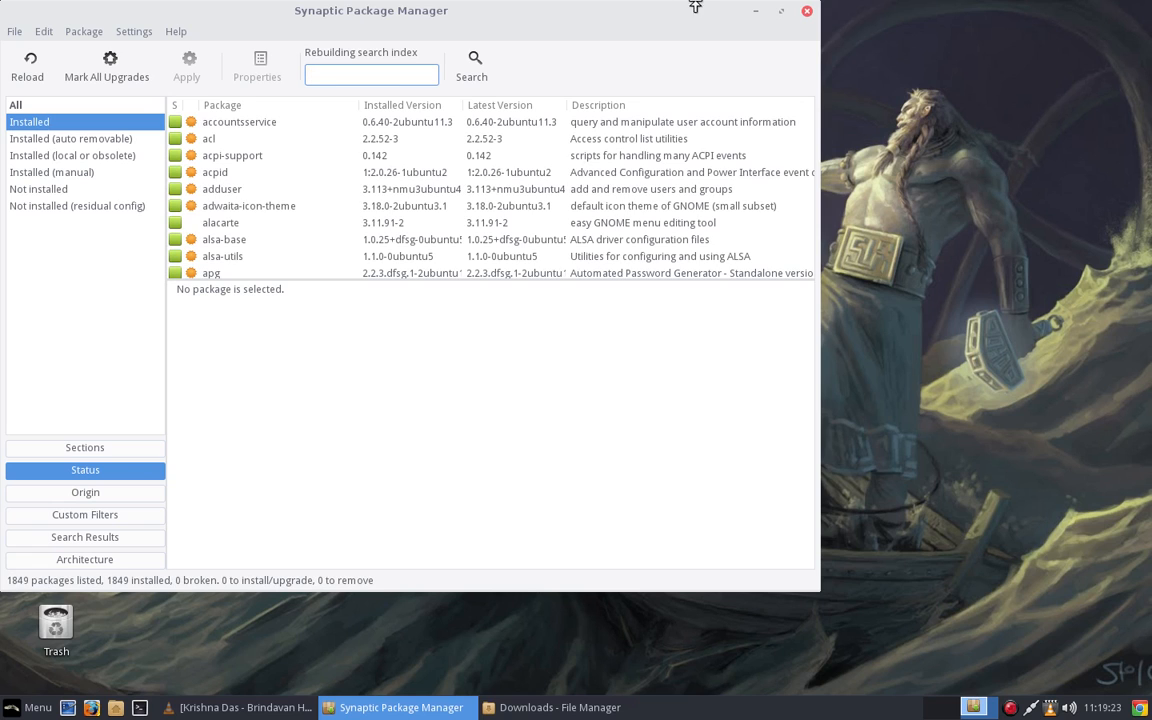
Step: Close the Synaptic Package Manager and the Downloads file manager window
click(806, 13)
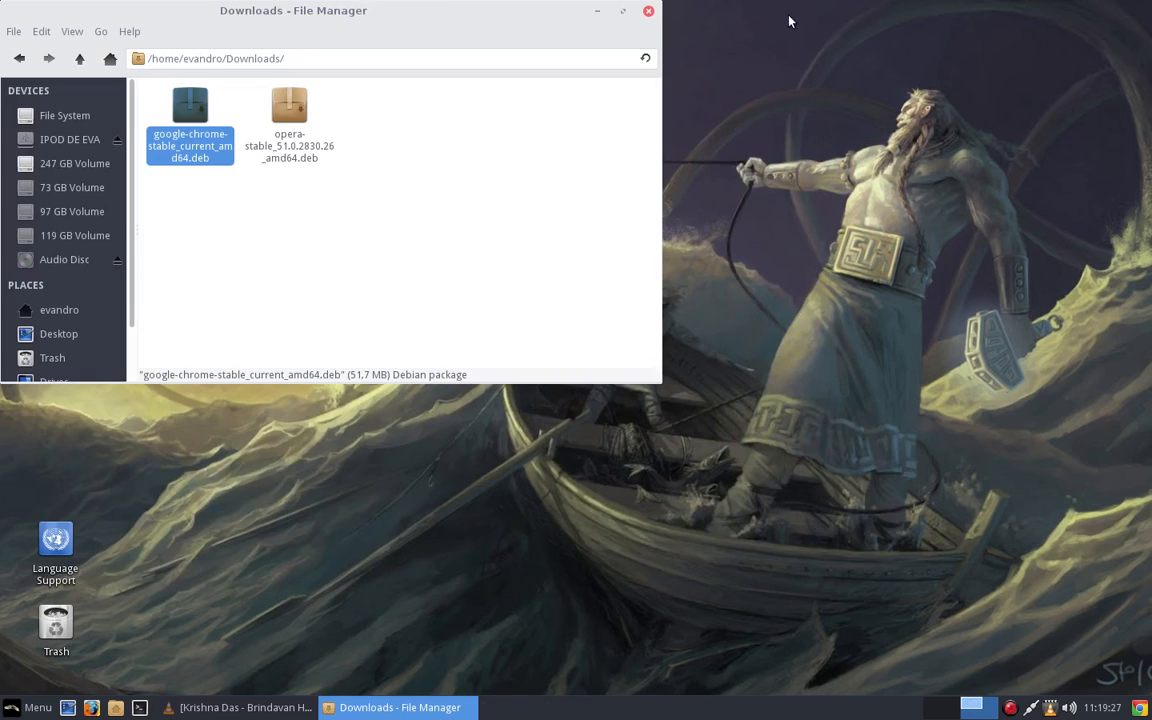
click(649, 12)
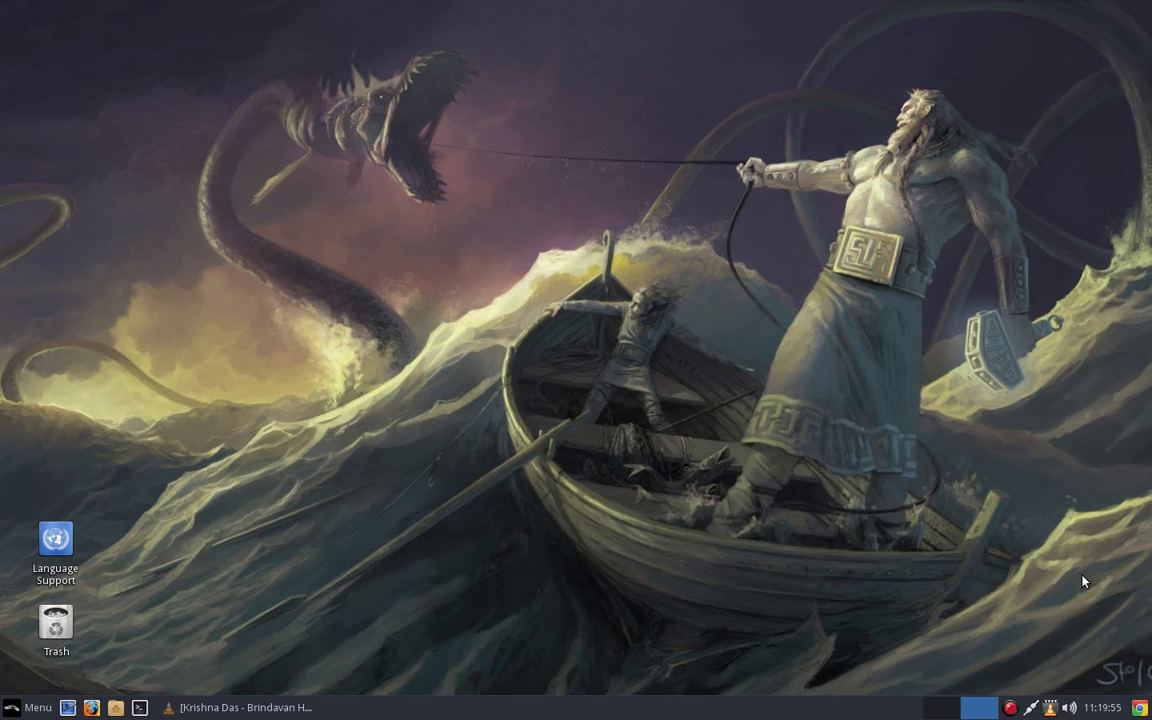
Step: Look through the Gráficos, Multimídia and Escritório application categories, and return to the desktop
click(30, 707)
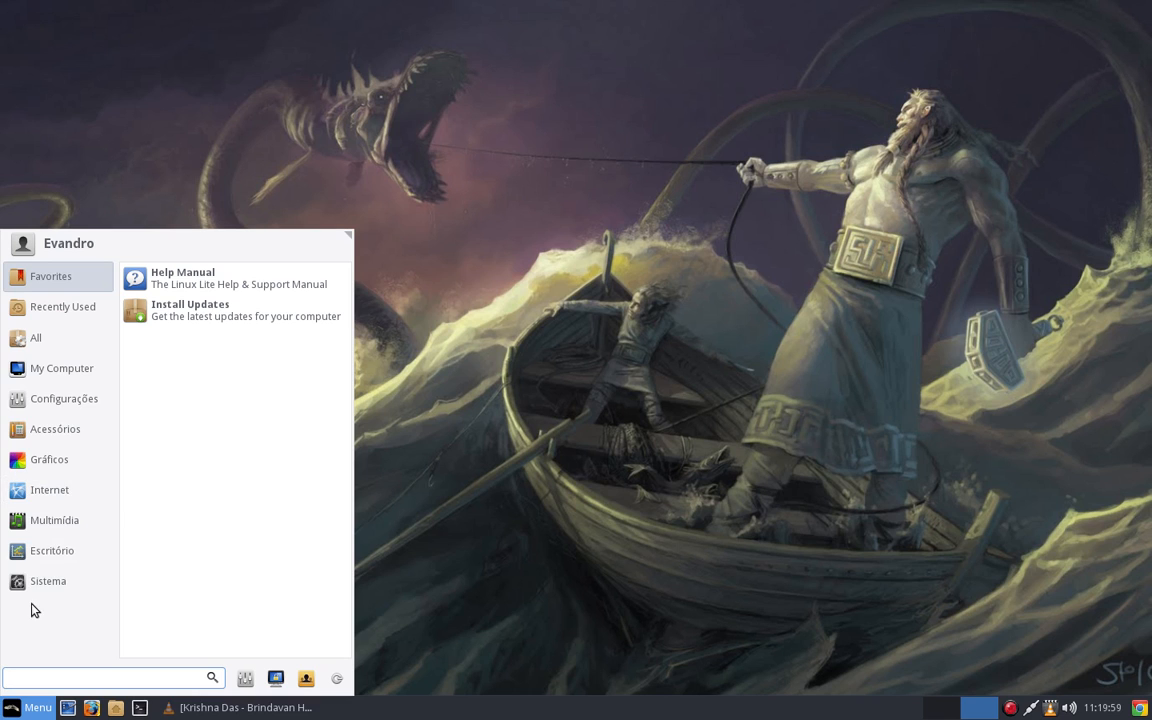
click(55, 519)
click(504, 478)
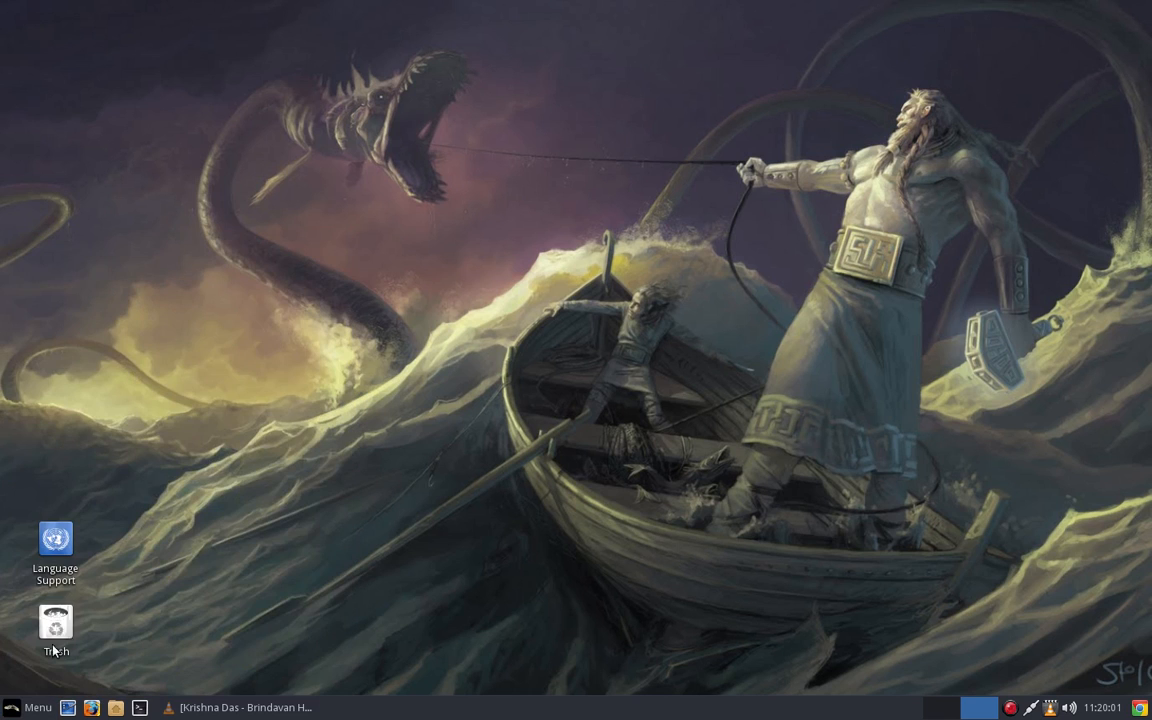
click(26, 715)
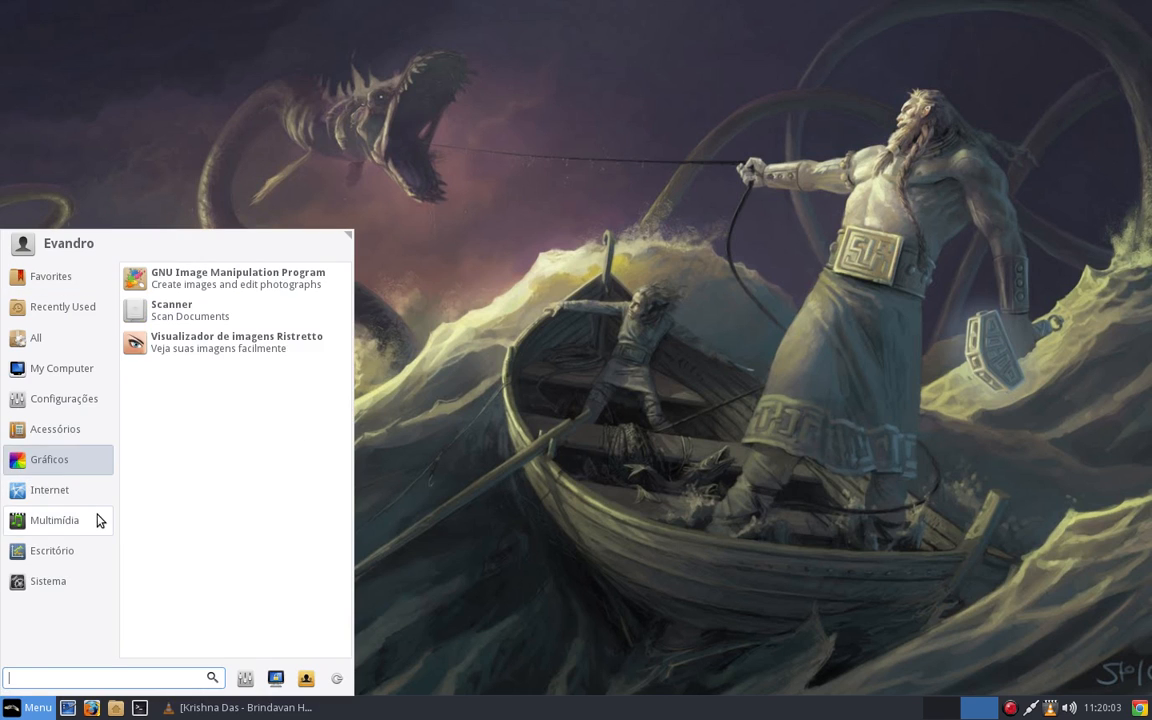
mouse_move(48, 550)
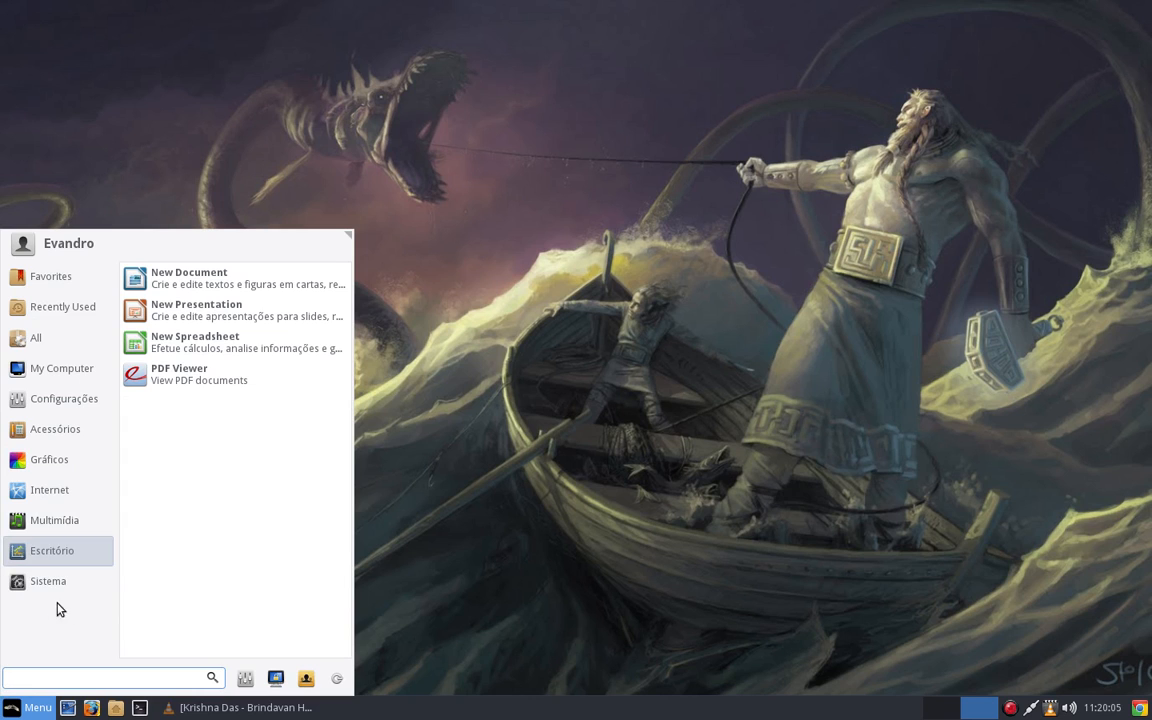
click(578, 466)
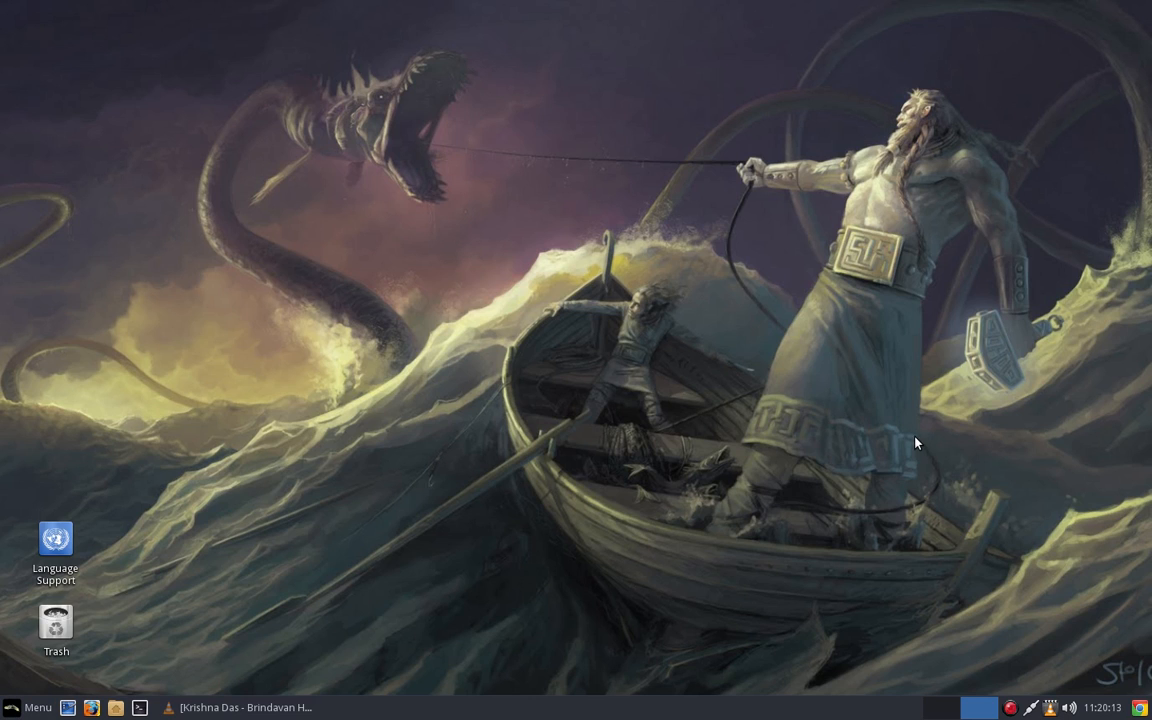
Step: Open a terminal window and close it again
click(140, 708)
click(512, 12)
Step: Examine the applications listed under Configurações, Gráficos, Internet, Sistema and Multimídia
key(super)
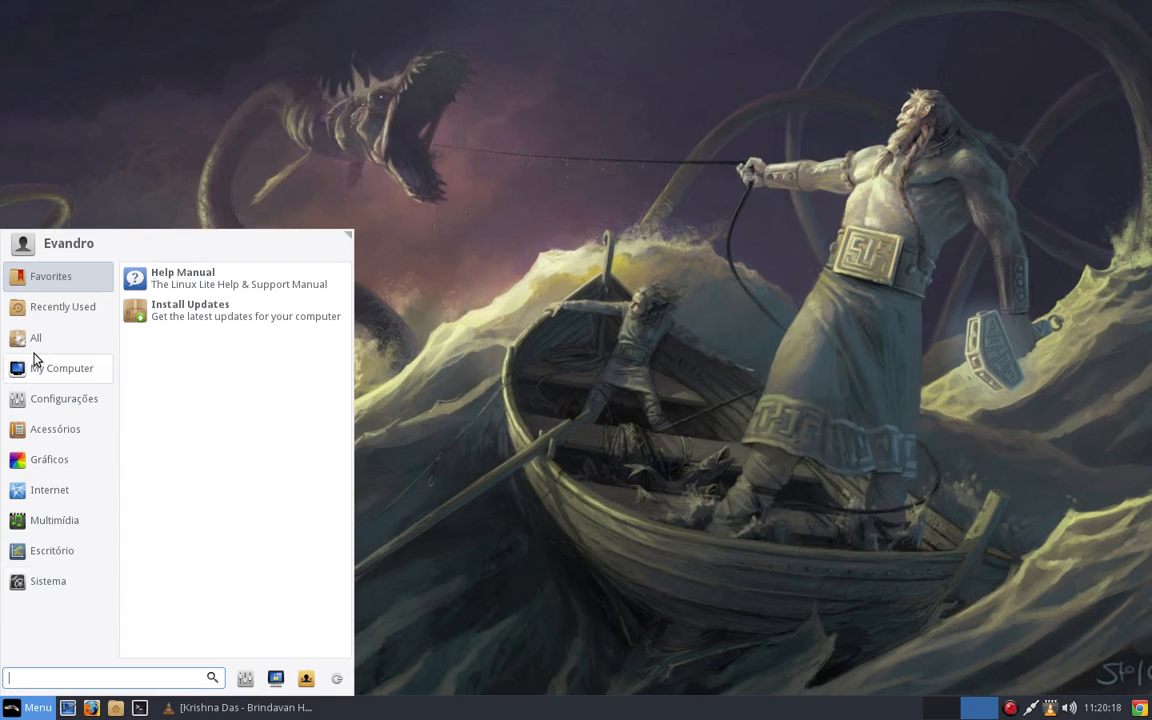
click(60, 489)
click(55, 459)
click(93, 388)
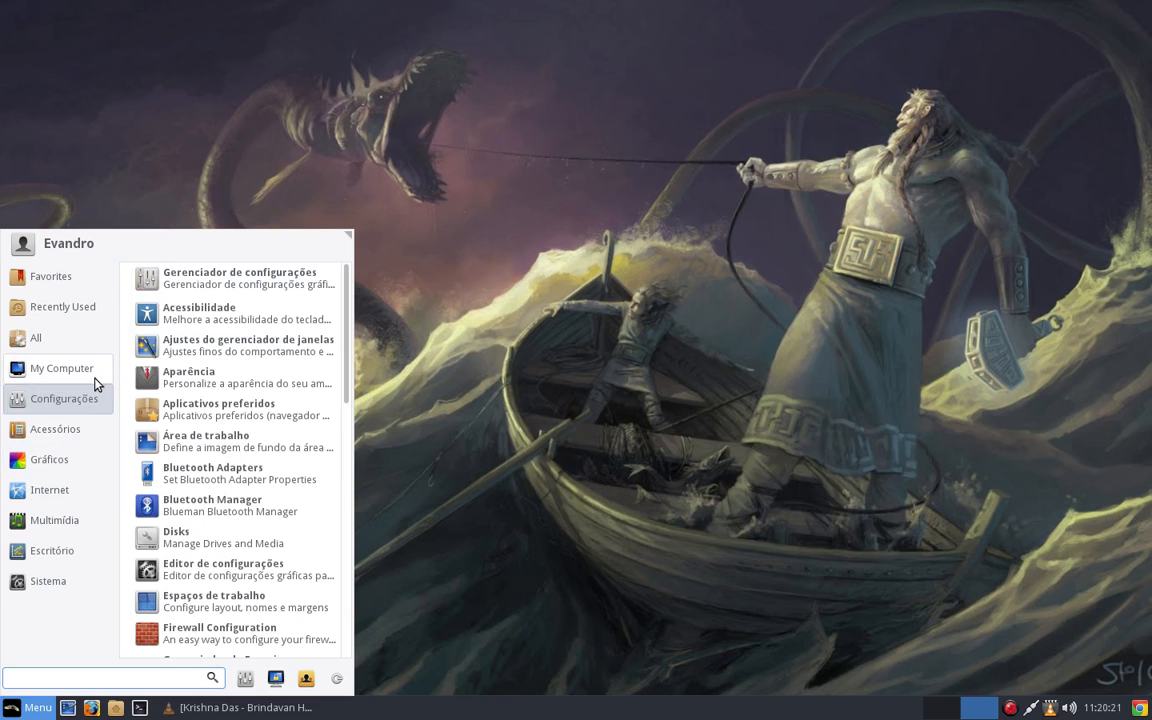
click(44, 466)
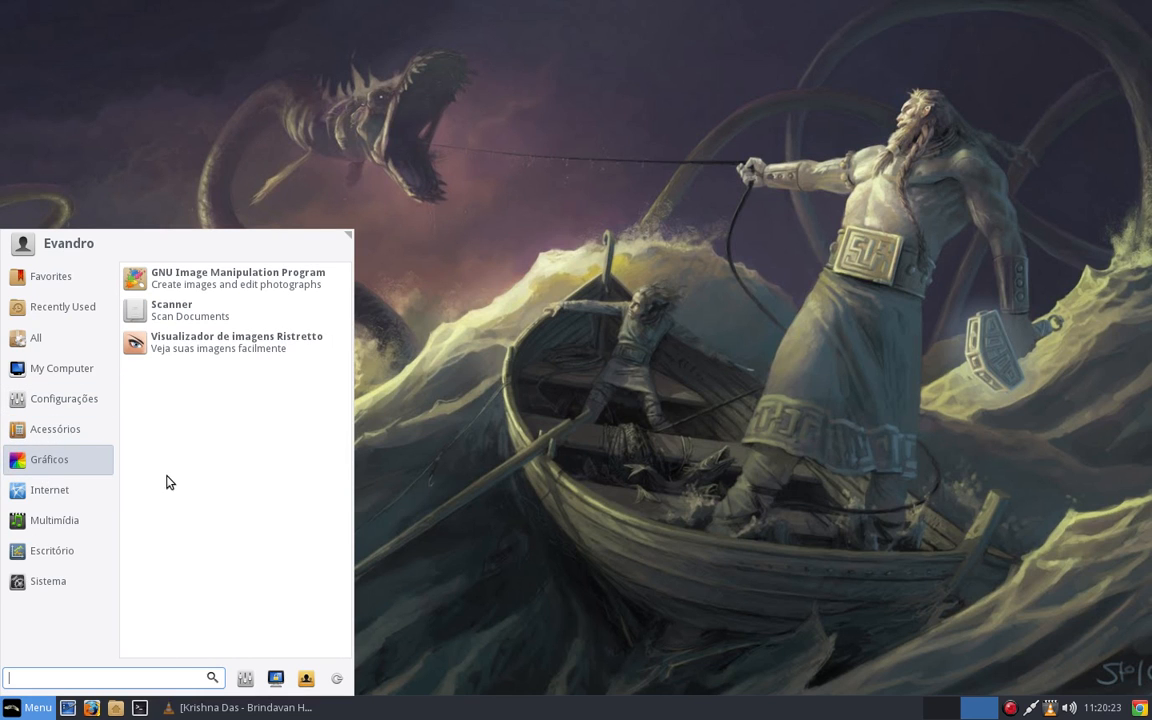
click(45, 490)
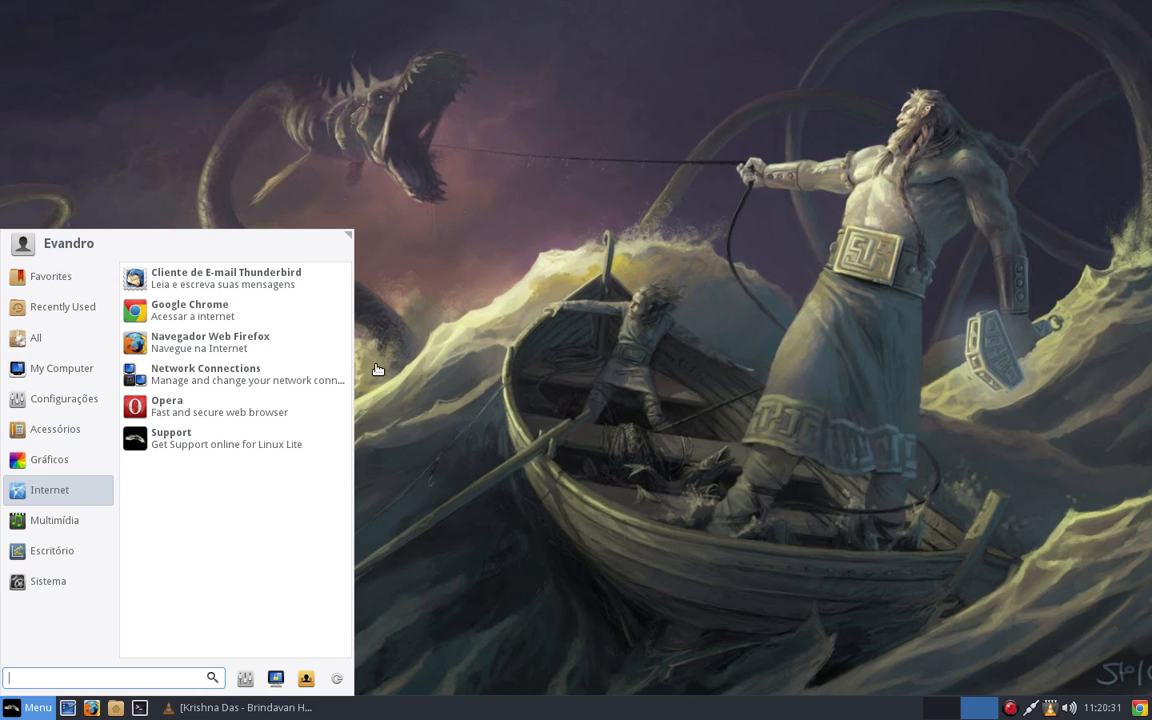
click(78, 552)
click(68, 584)
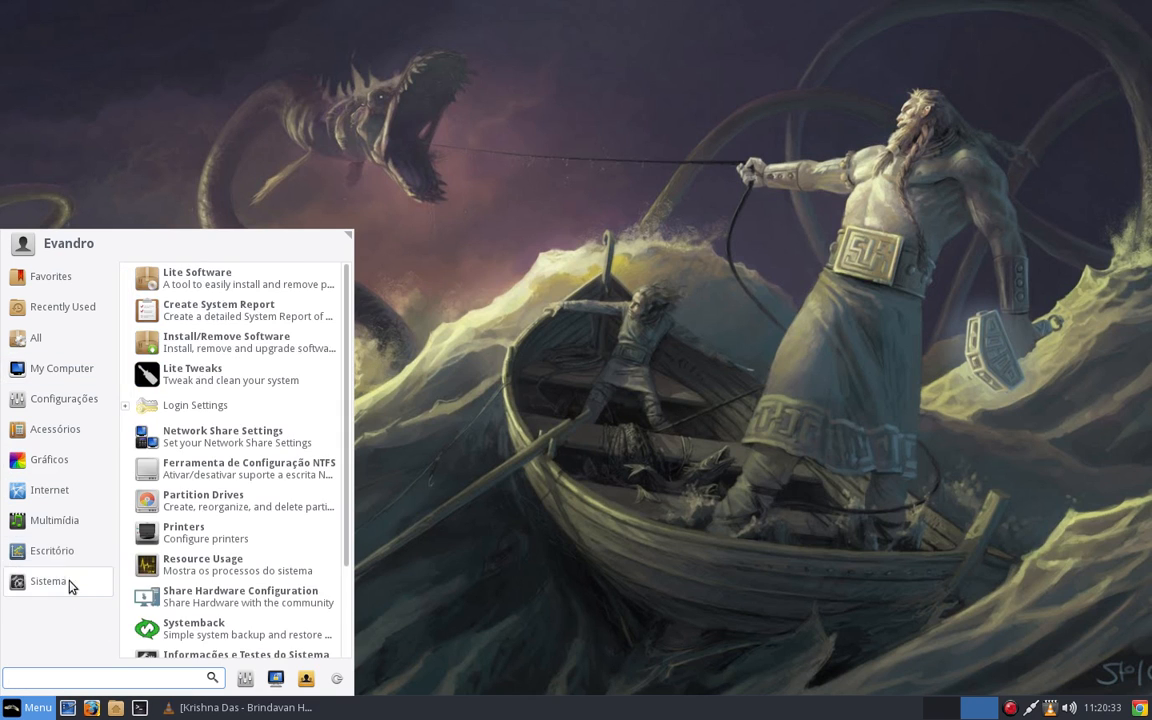
click(62, 309)
click(74, 461)
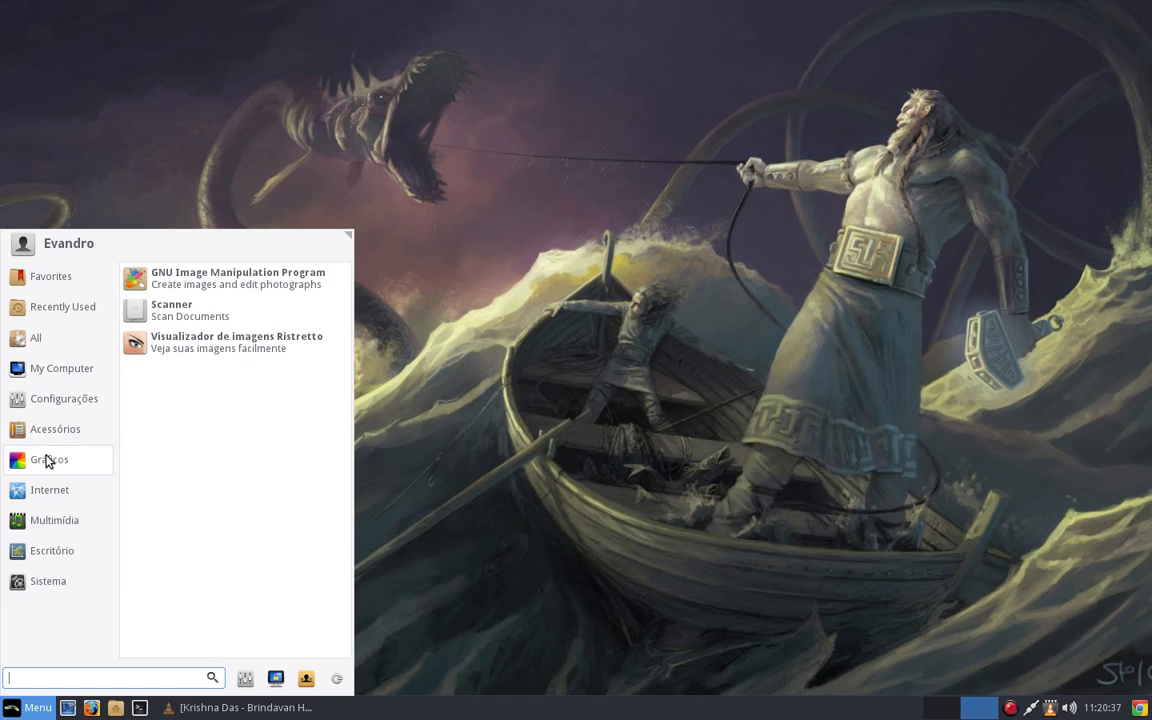
mouse_move(53, 522)
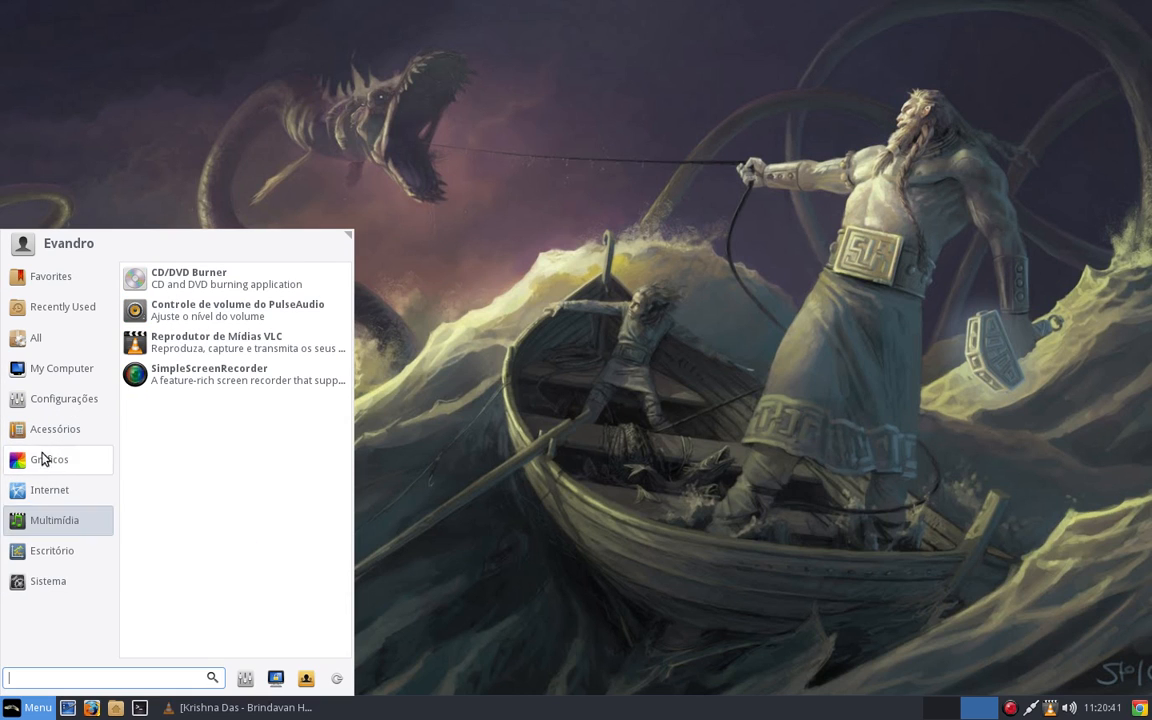
Step: Open the Catfish file search from the Acessórios category and look through its available search locations
mouse_move(55, 430)
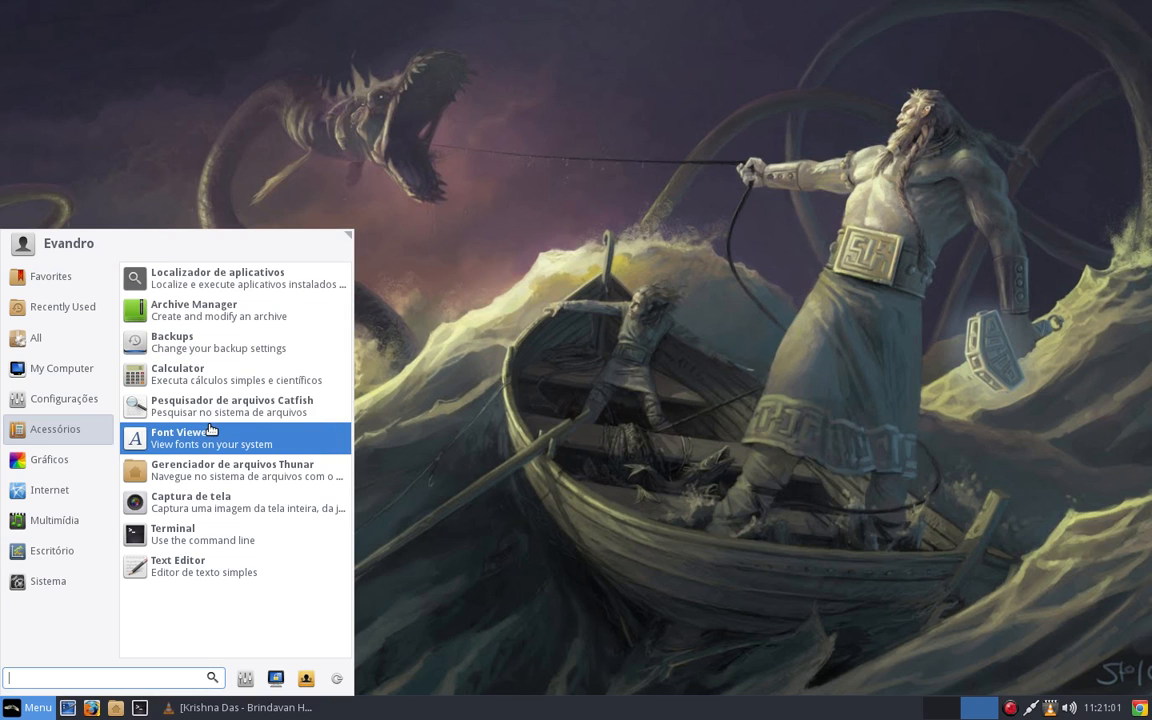
click(285, 410)
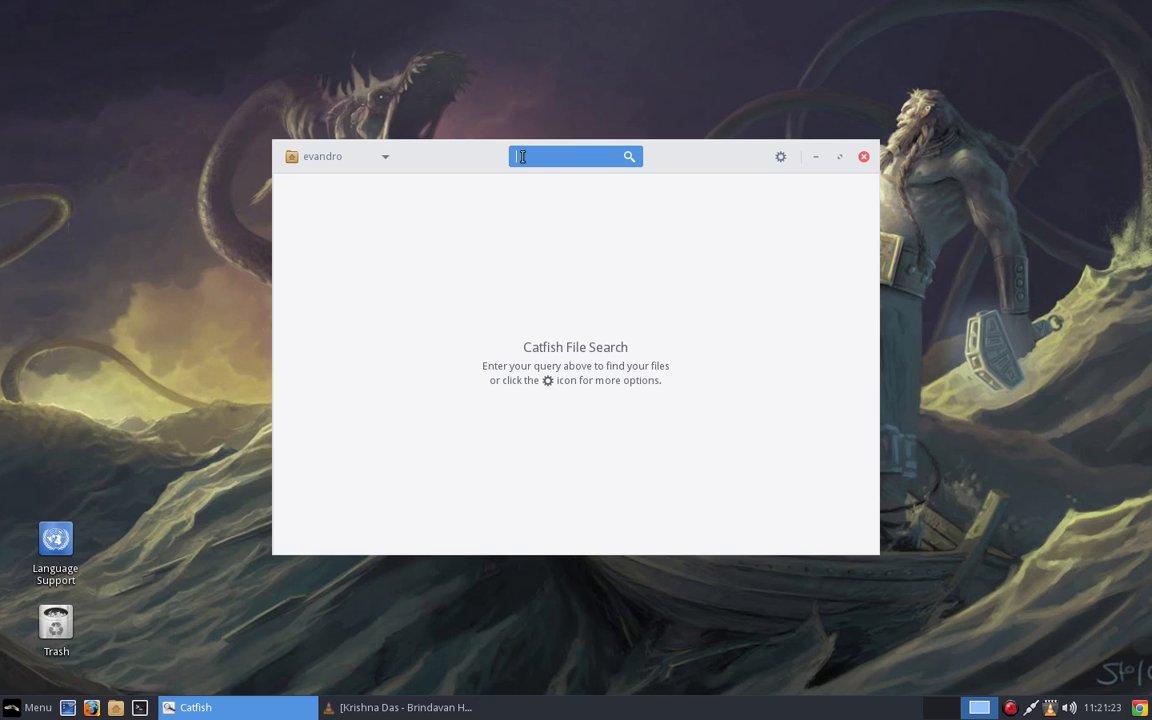
click(386, 160)
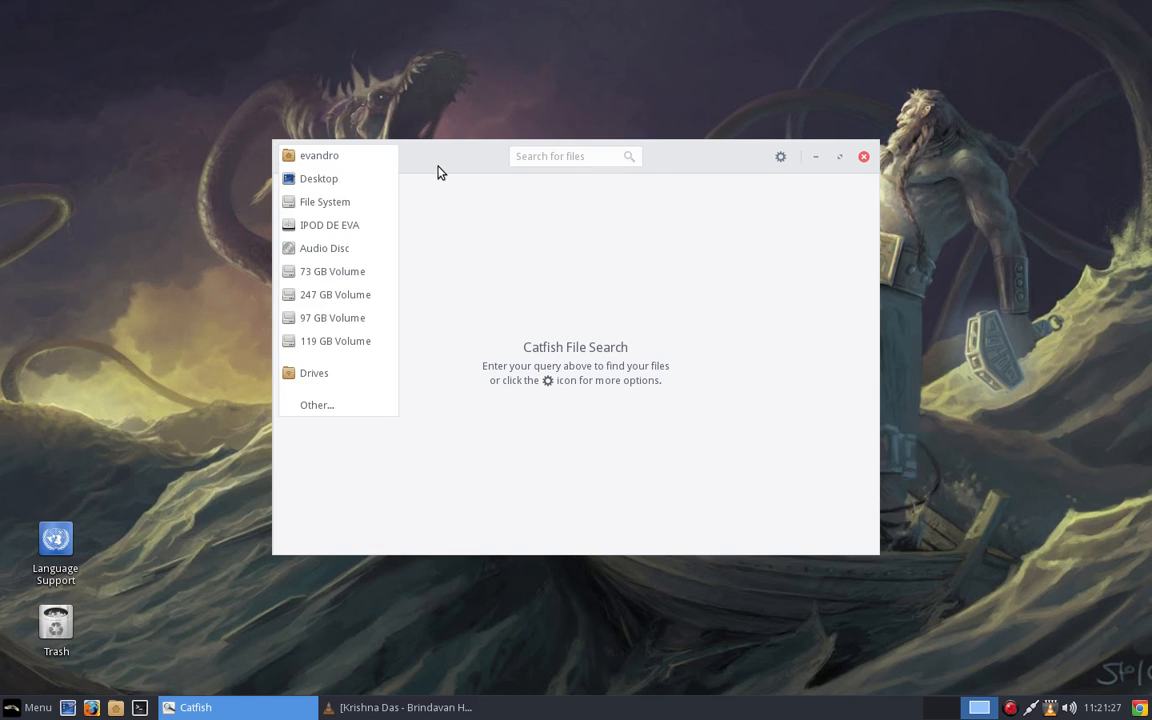
click(436, 173)
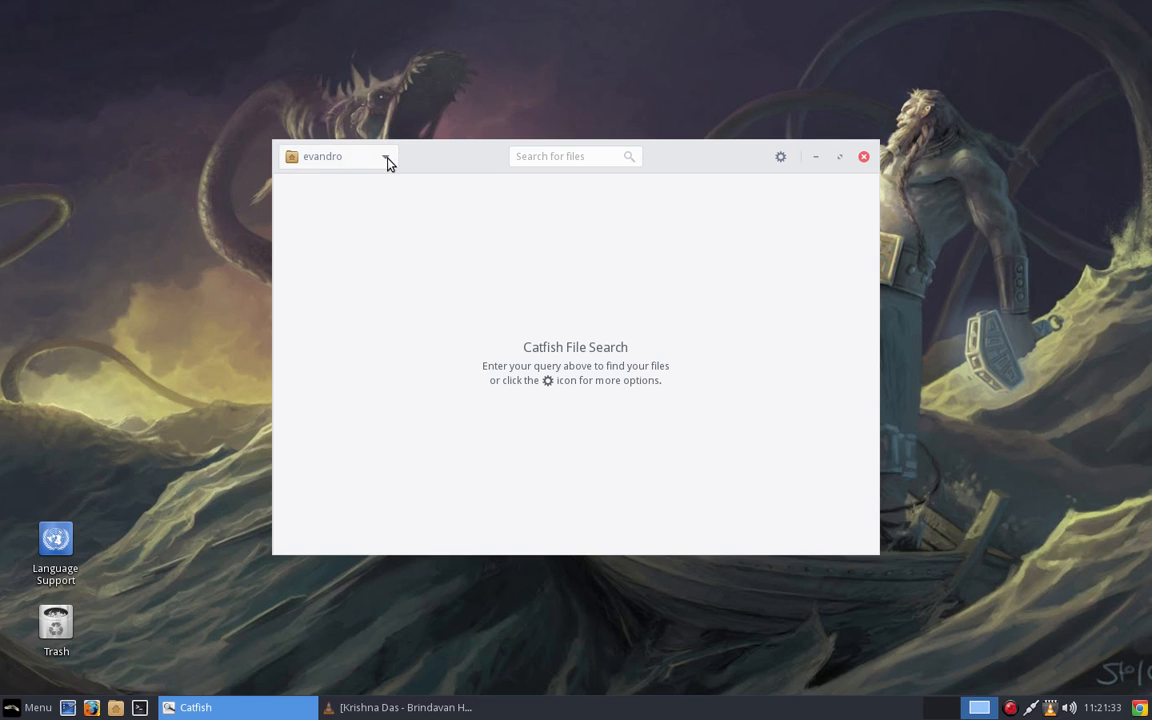
click(568, 157)
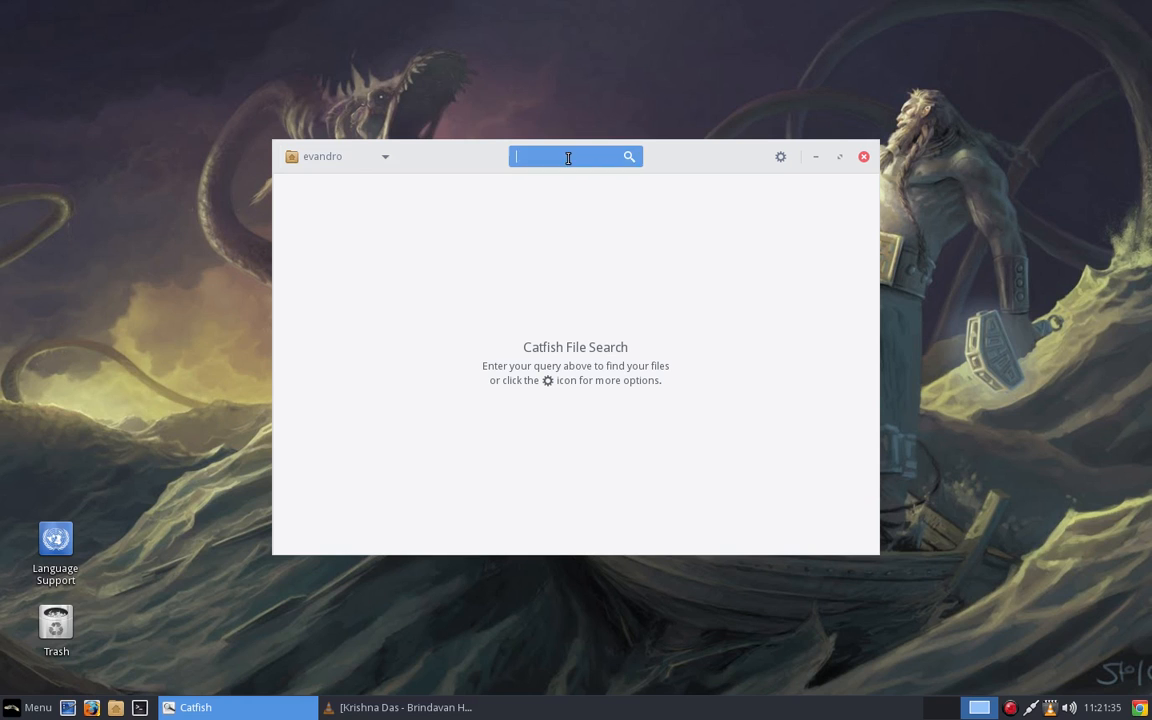
click(385, 160)
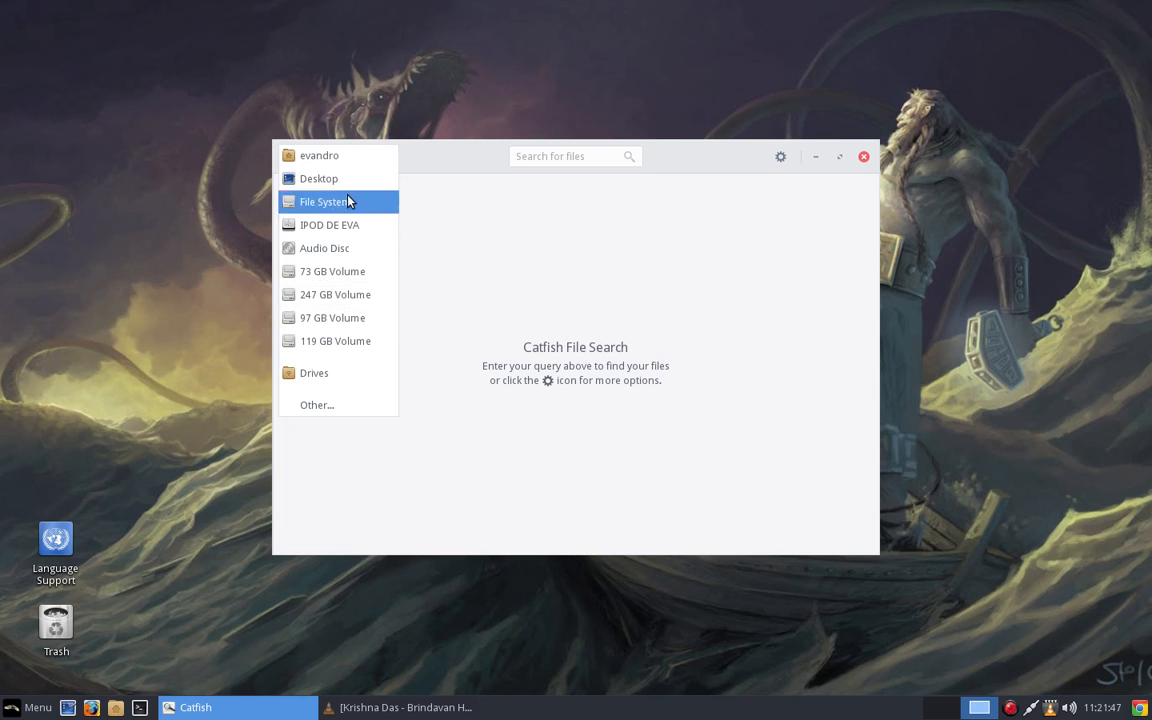
click(439, 181)
Step: Search the 247 GB Volume for "engenheiros" and select the first file in the results
click(389, 163)
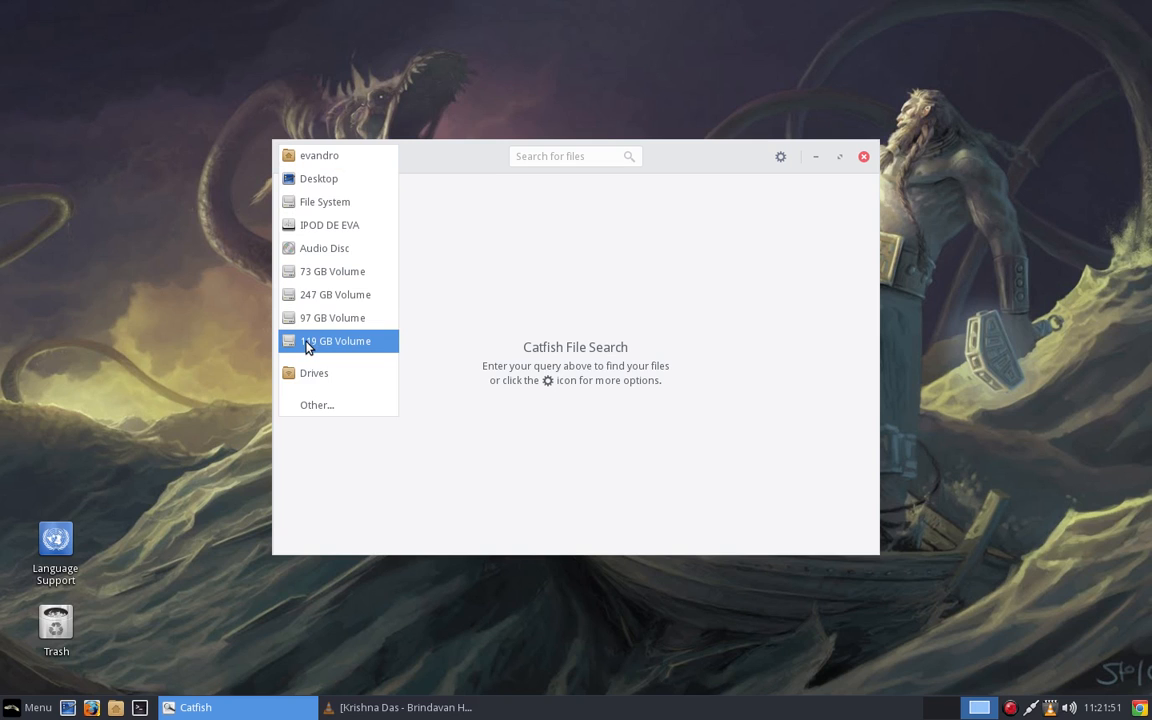
click(336, 296)
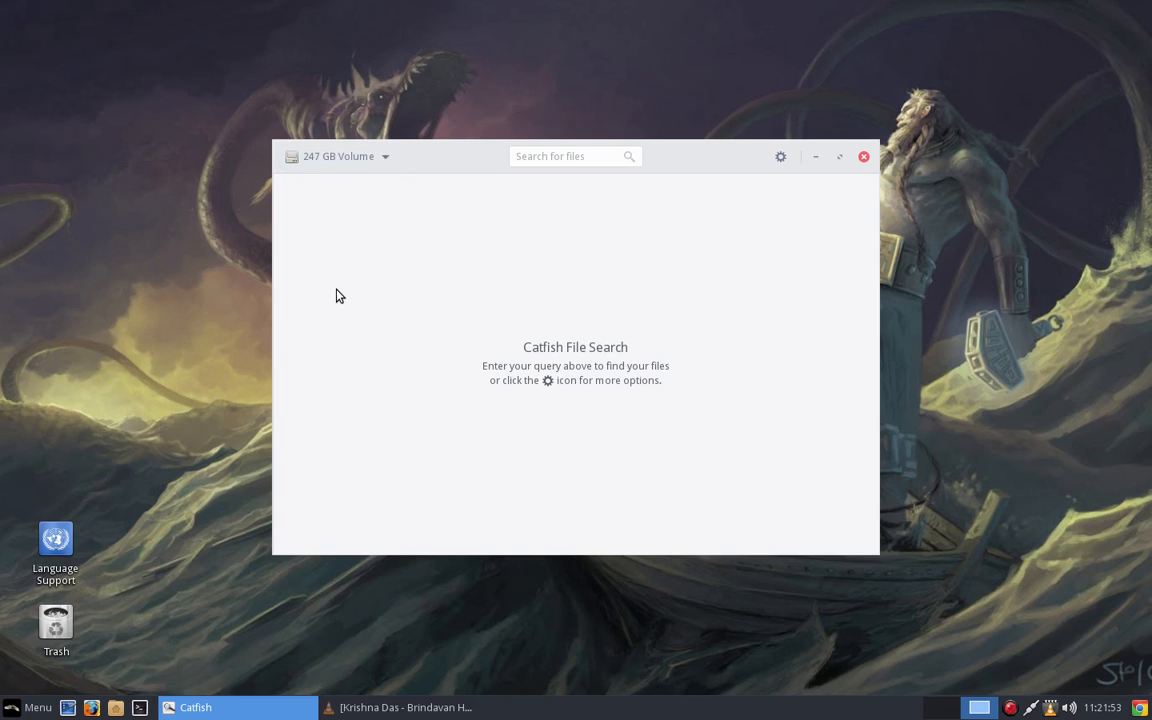
click(573, 156)
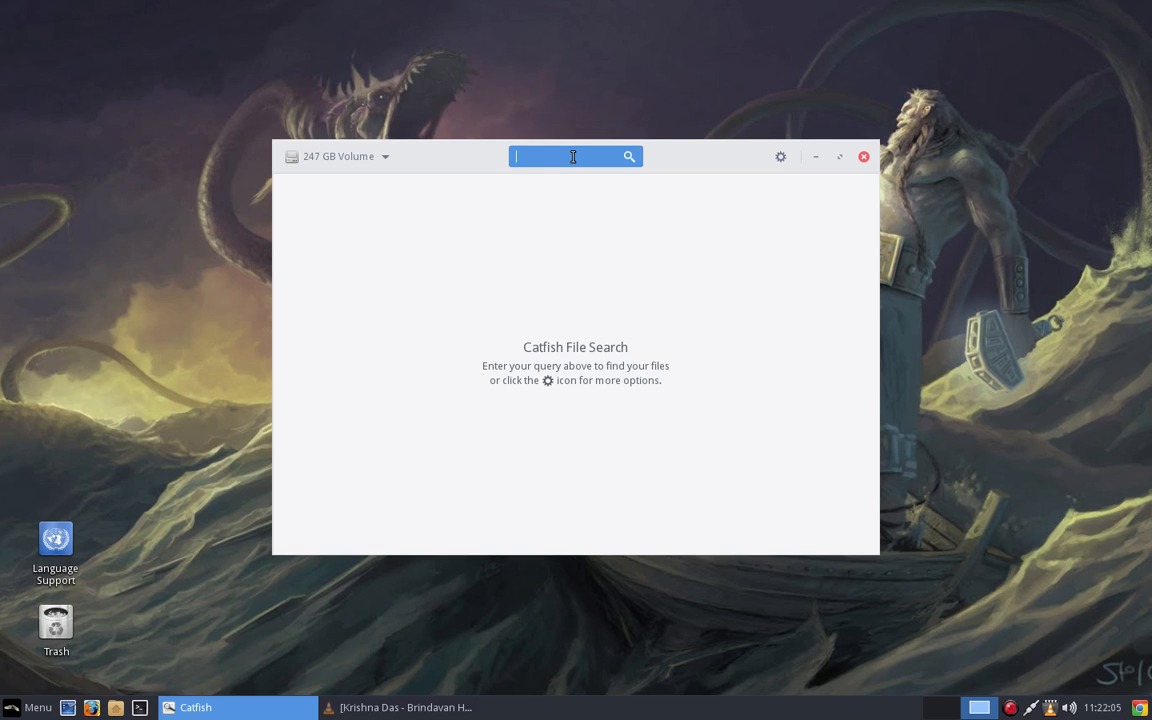
text(engenheiros)
key(Return)
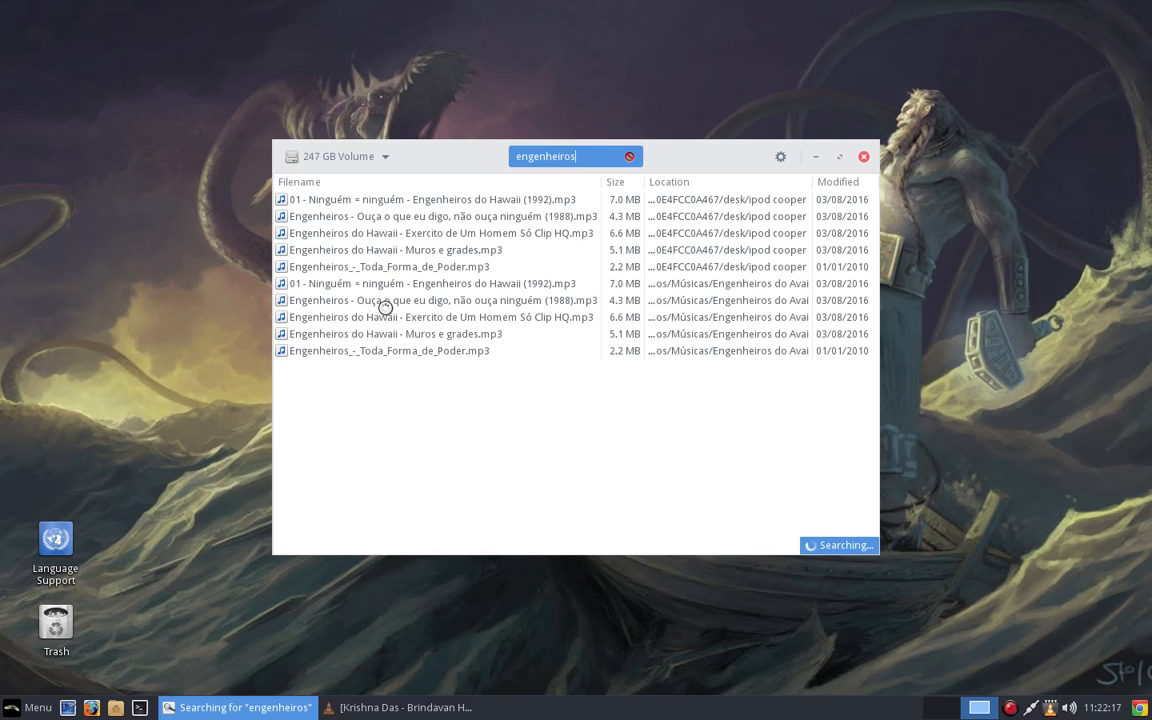
click(346, 216)
click(342, 202)
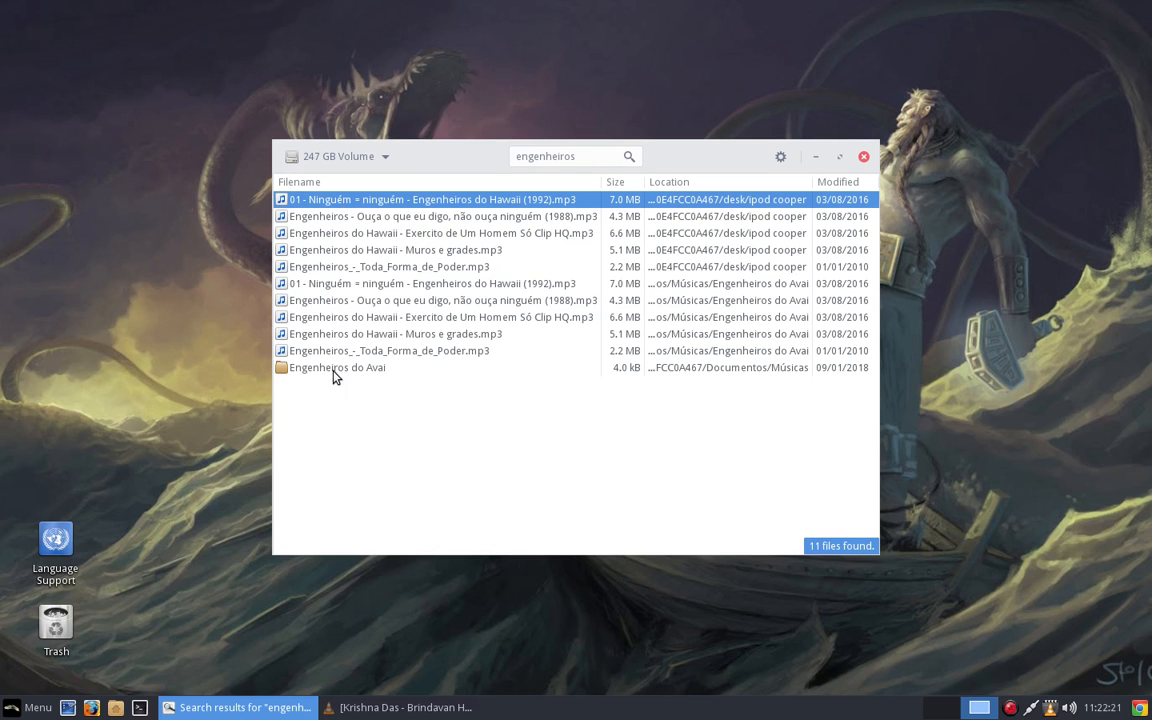
Step: Search the 247 GB Volume for "pdf" instead
double_click(529, 156)
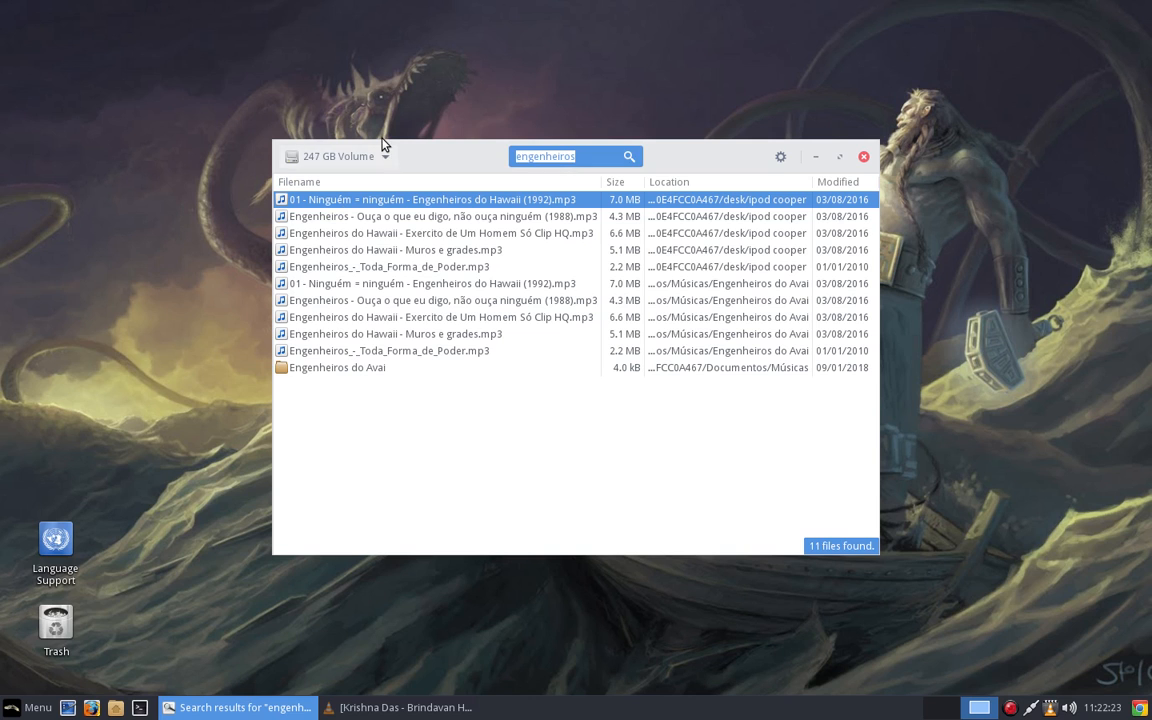
text(pdf)
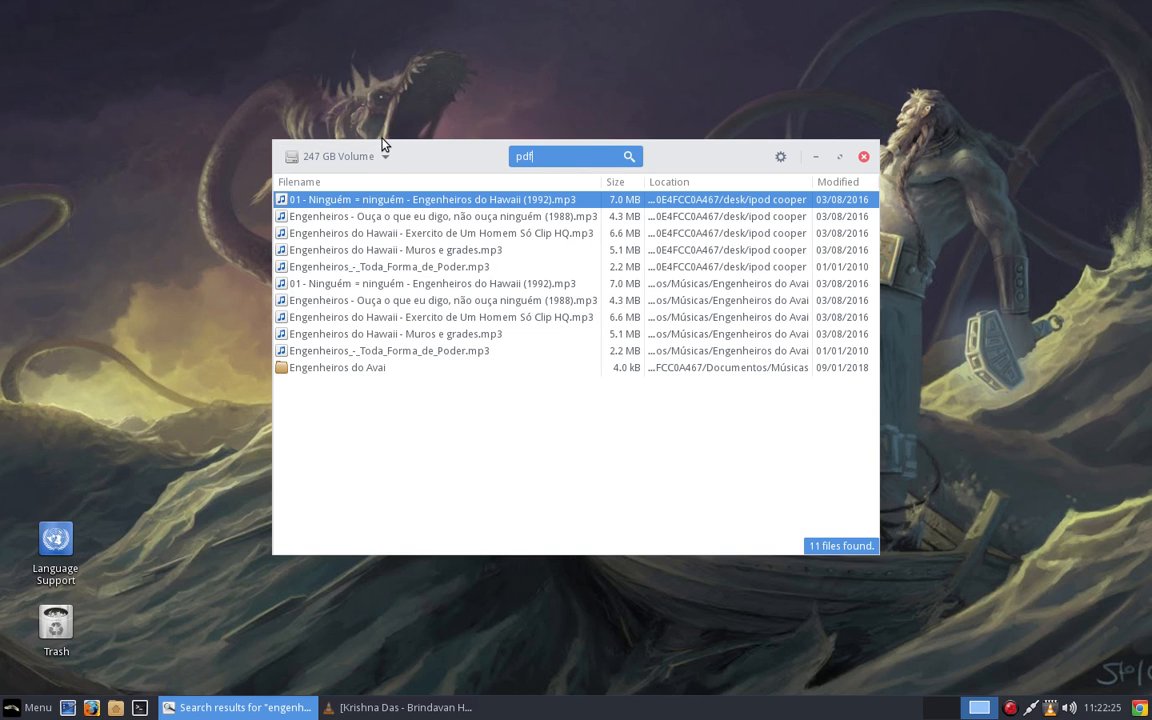
key(Return)
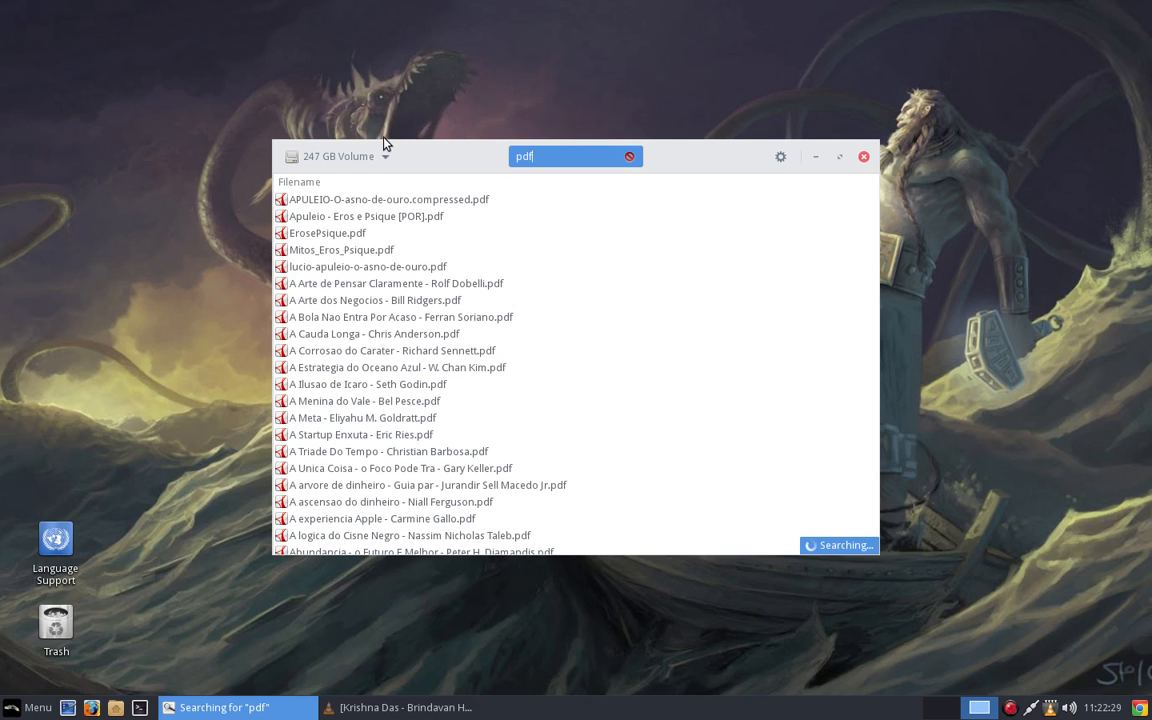
Step: Replace the search term with "mp3" and run the search on the same volume
key(BackSpace)
key(BackSpace)
key(BackSpace)
text(mp3)
key(Return)
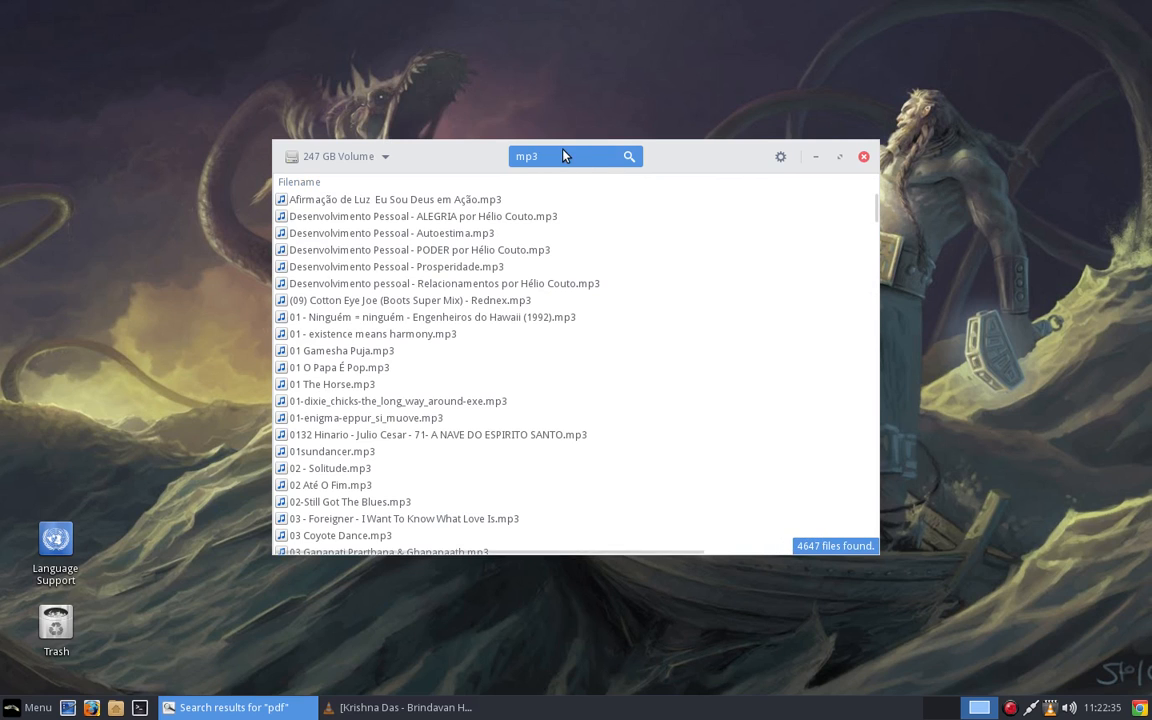
Step: Move the Catfish window aside on the desktop, then close it
drag(506, 134, 327, 134)
double_click(383, 152)
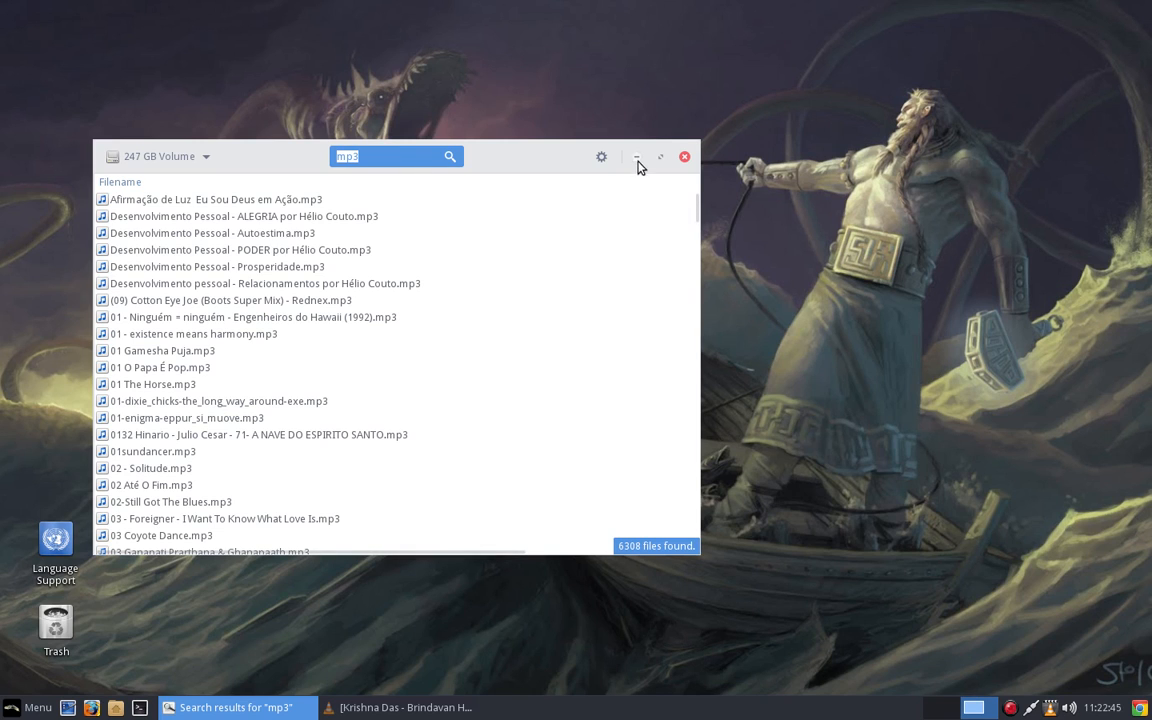
click(685, 158)
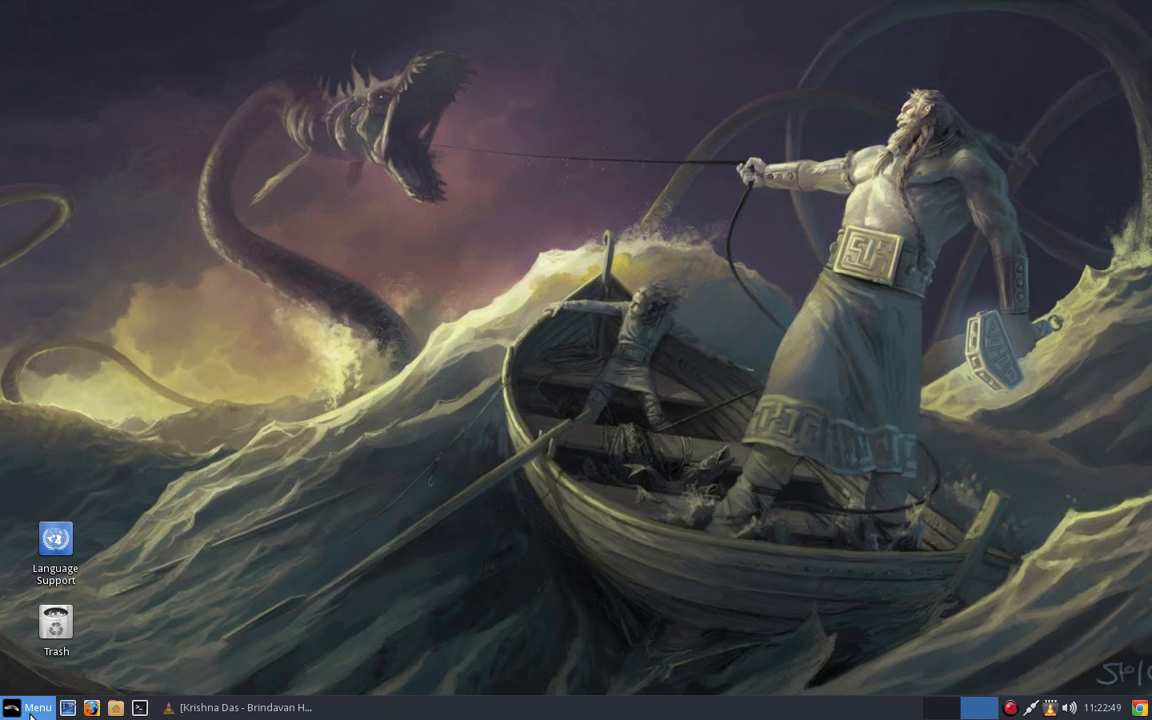
Step: Open the home folder in the file manager, view the About Thunar information and close that dialog
click(116, 707)
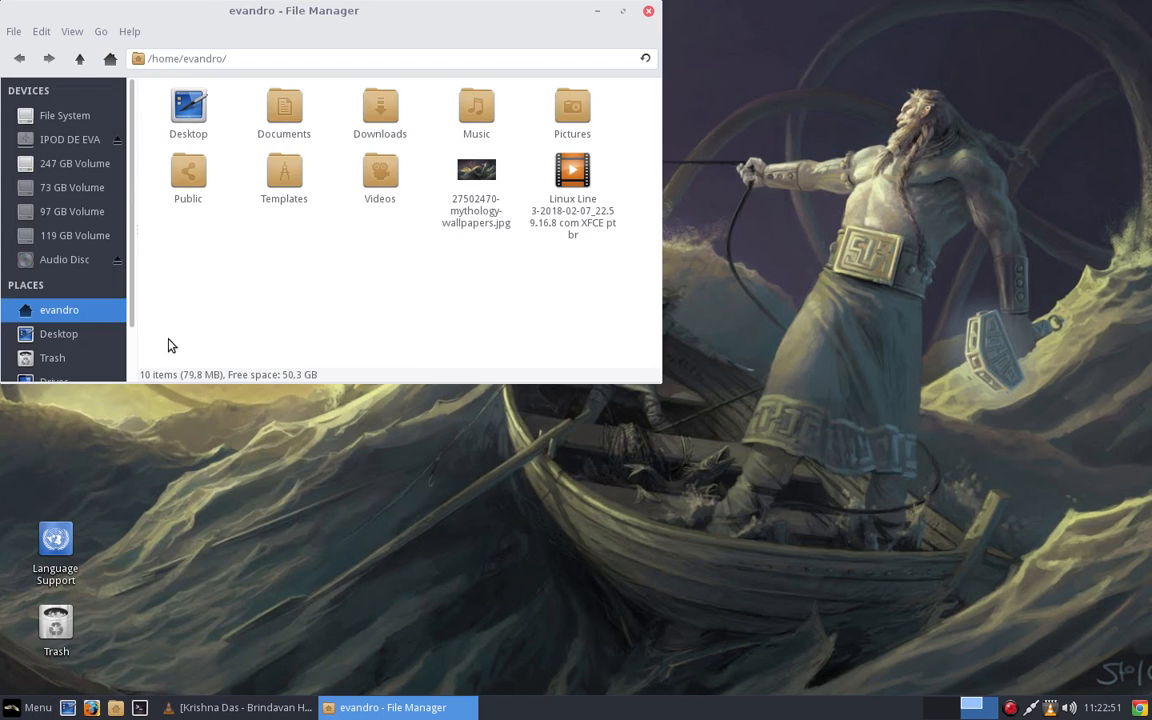
drag(446, 20, 688, 106)
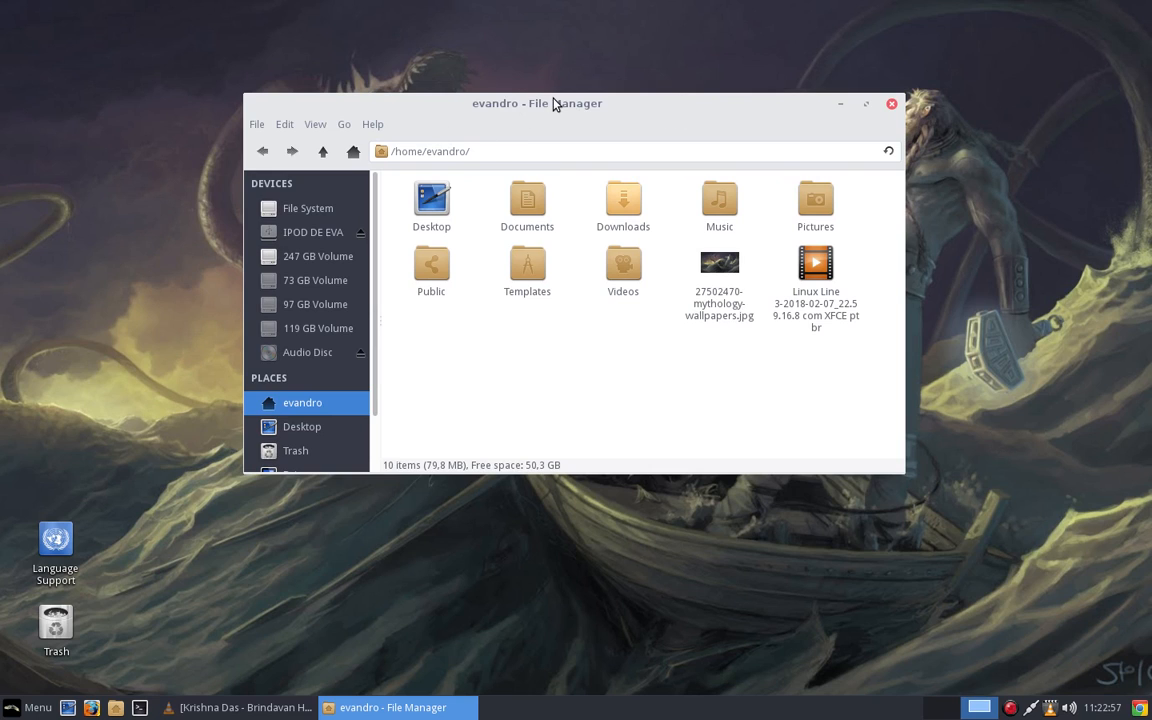
click(531, 149)
click(375, 125)
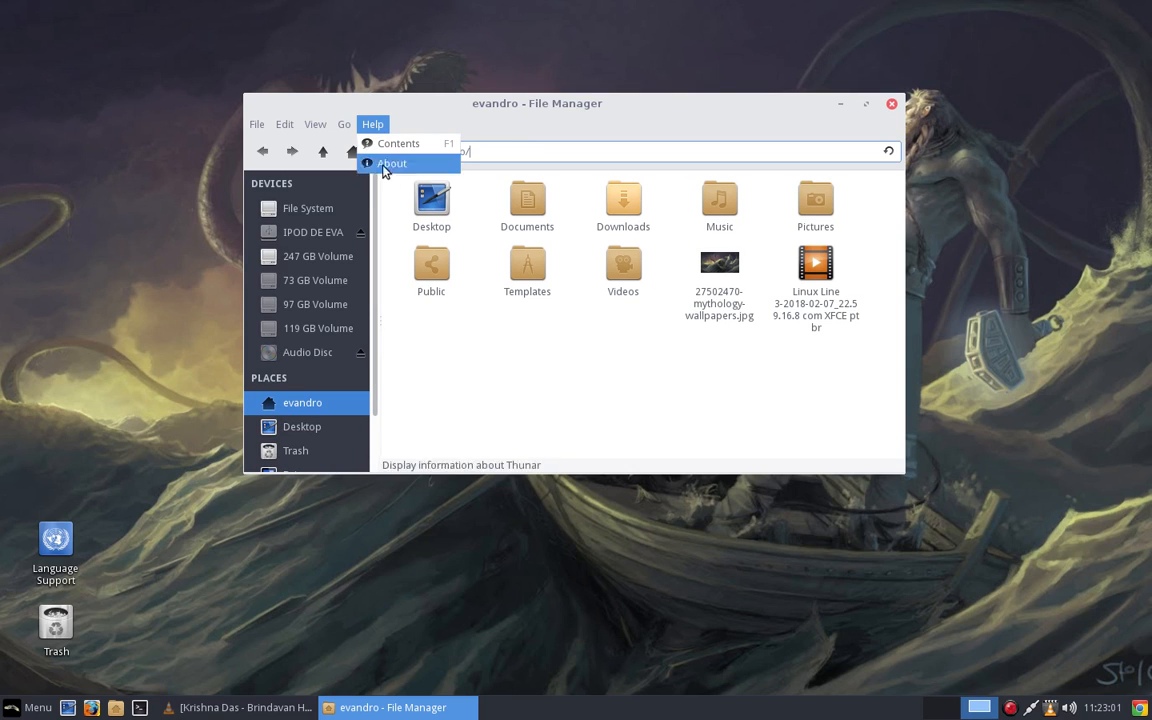
click(574, 127)
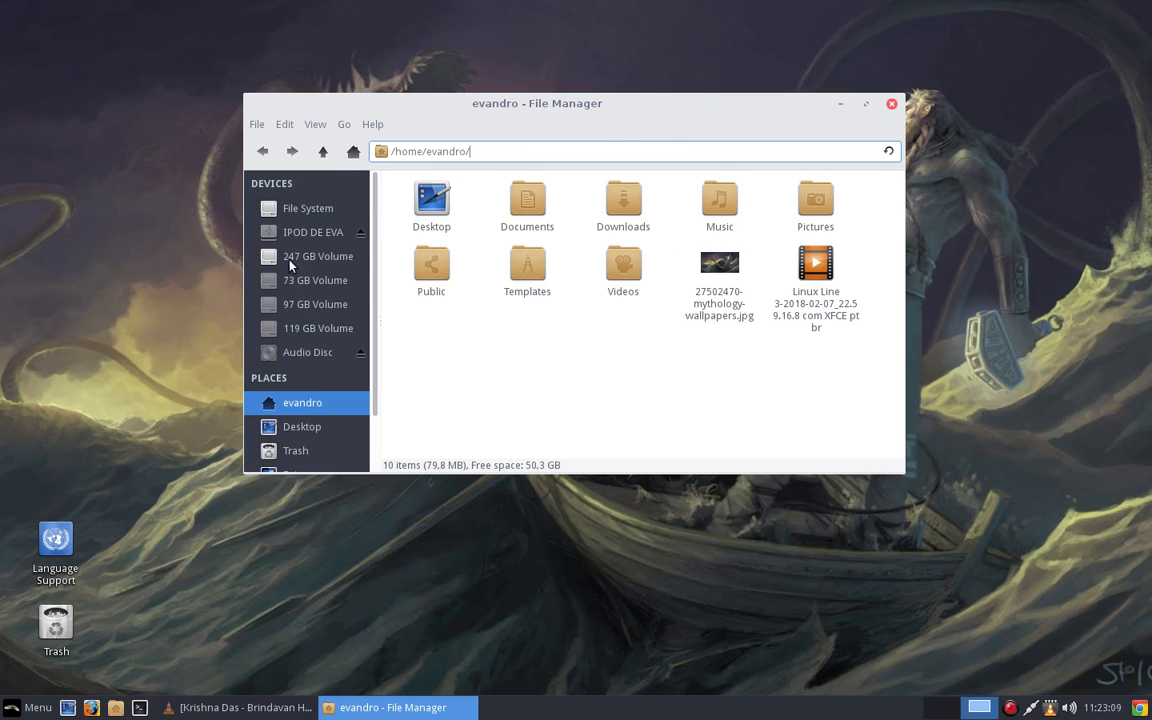
click(373, 125)
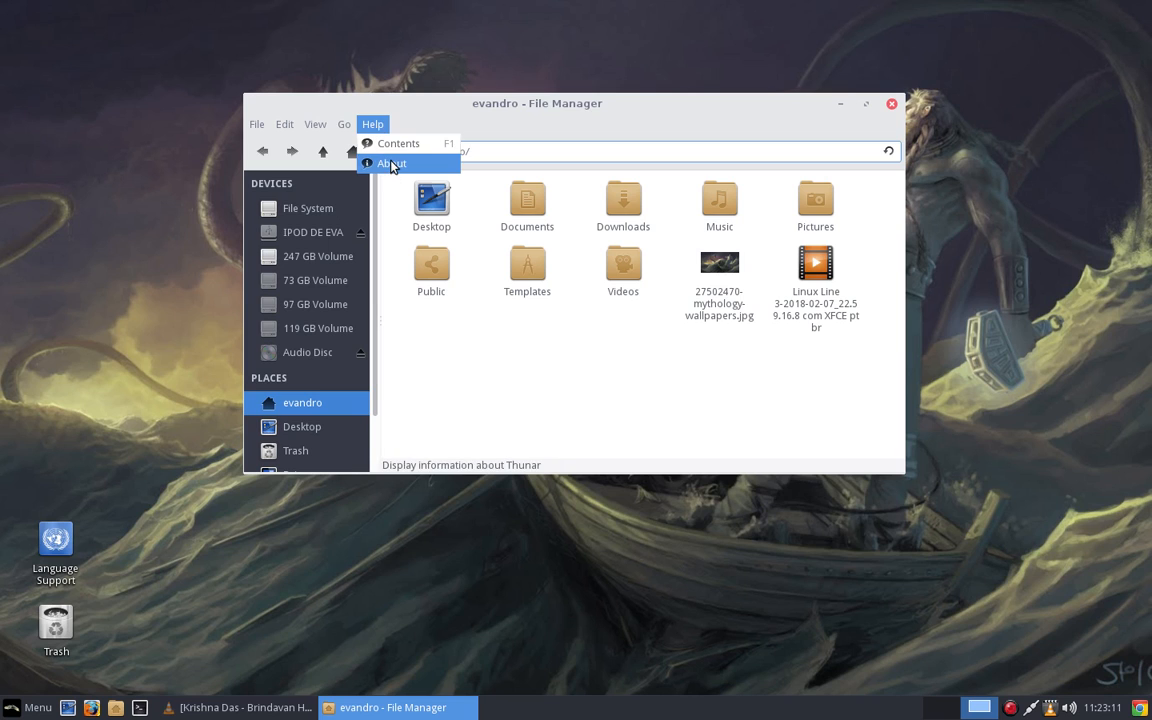
click(400, 165)
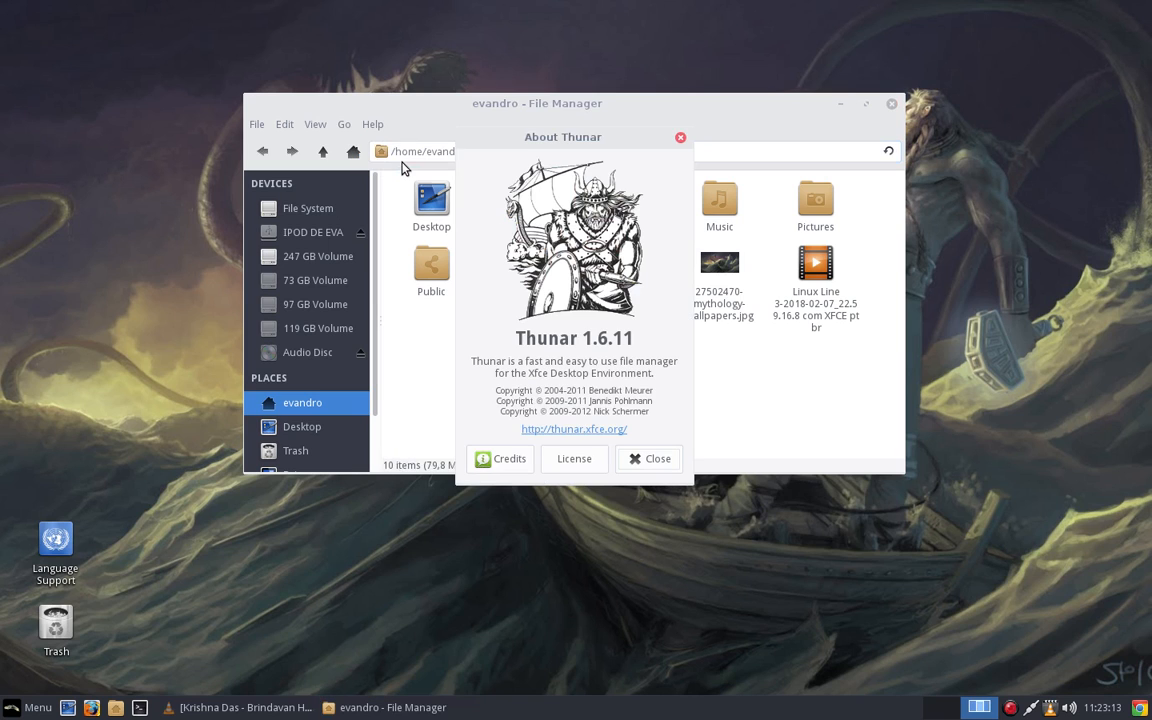
click(640, 459)
Step: Look over the applications in the Sistema category and close the home folder's file manager window
click(34, 707)
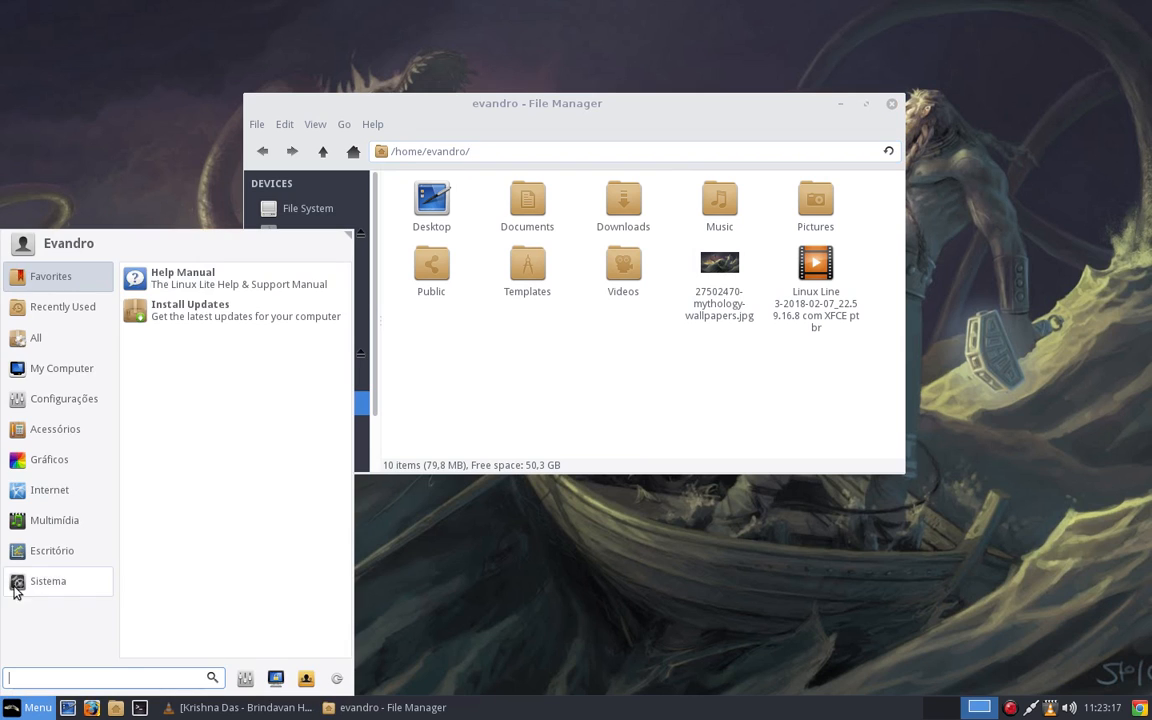
mouse_move(48, 581)
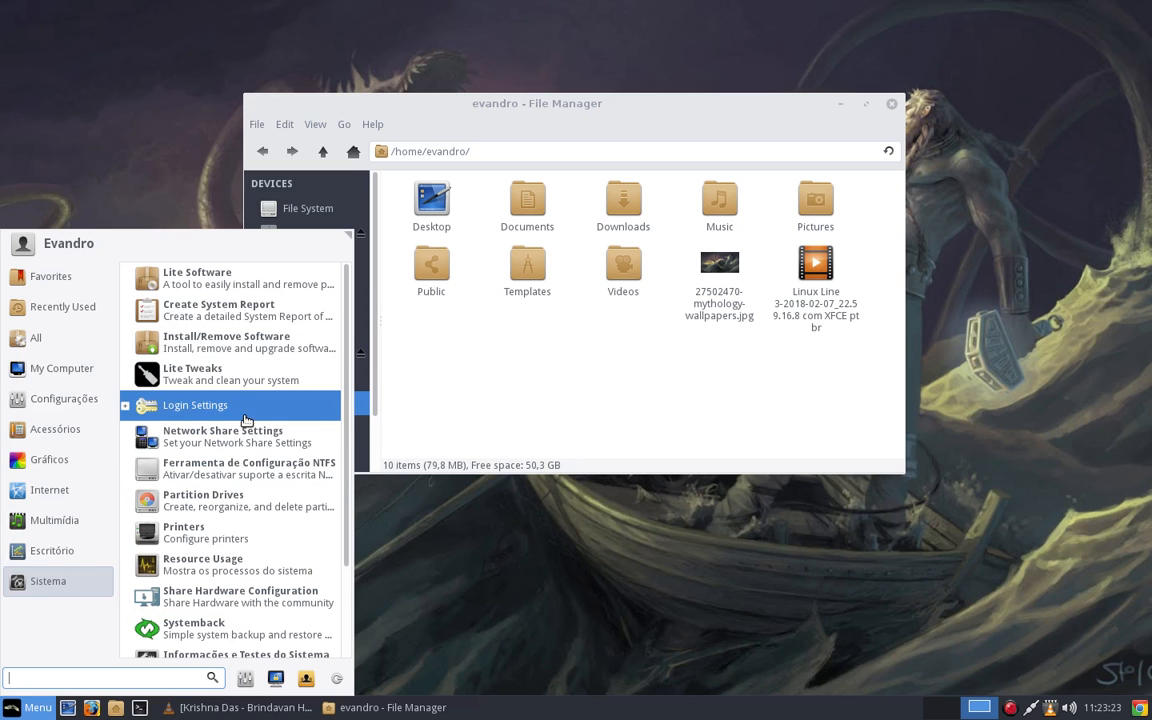
click(645, 341)
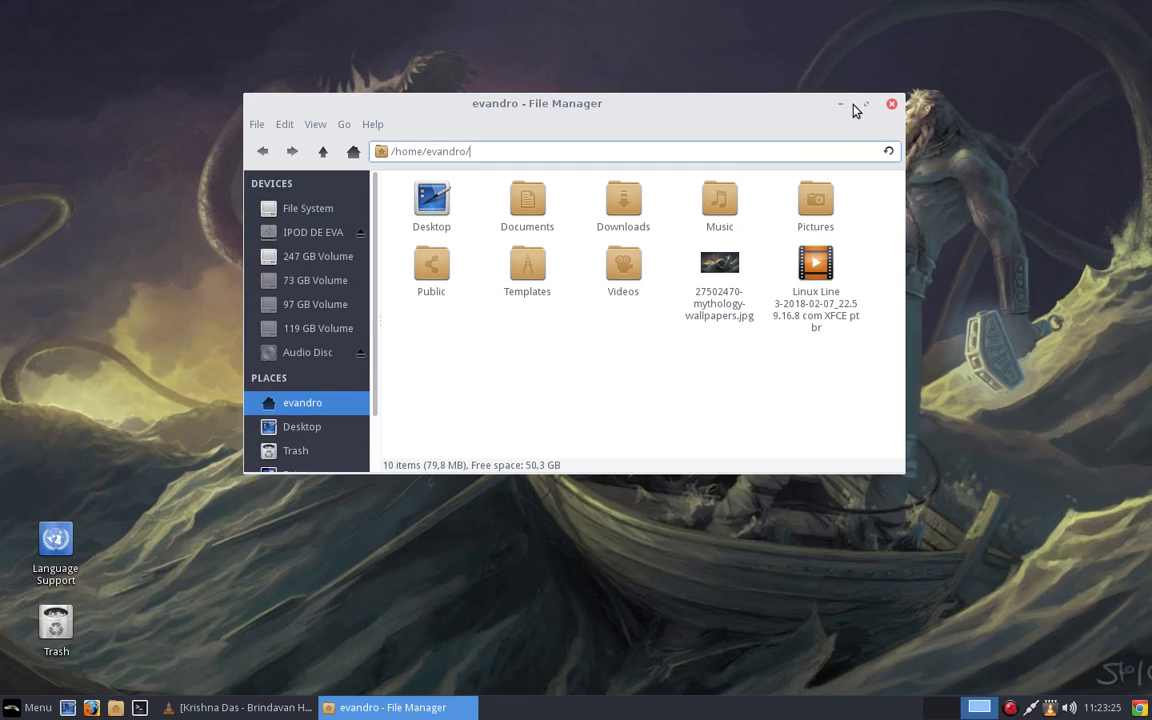
click(892, 104)
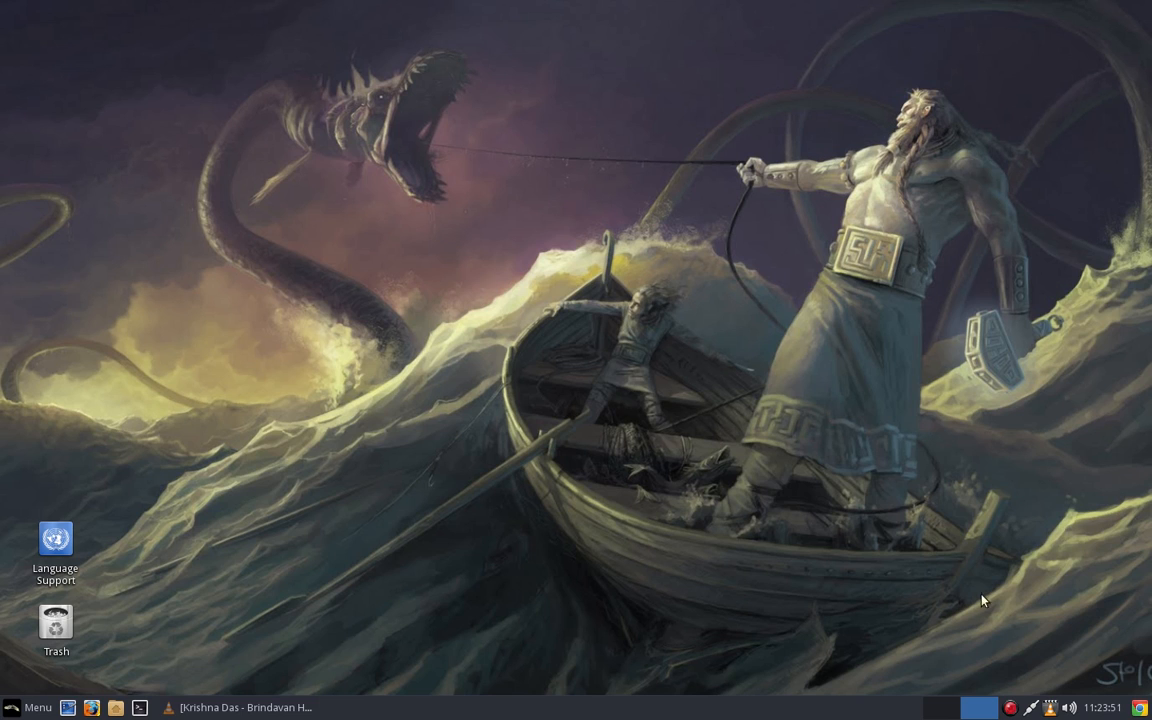
right_click(976, 703)
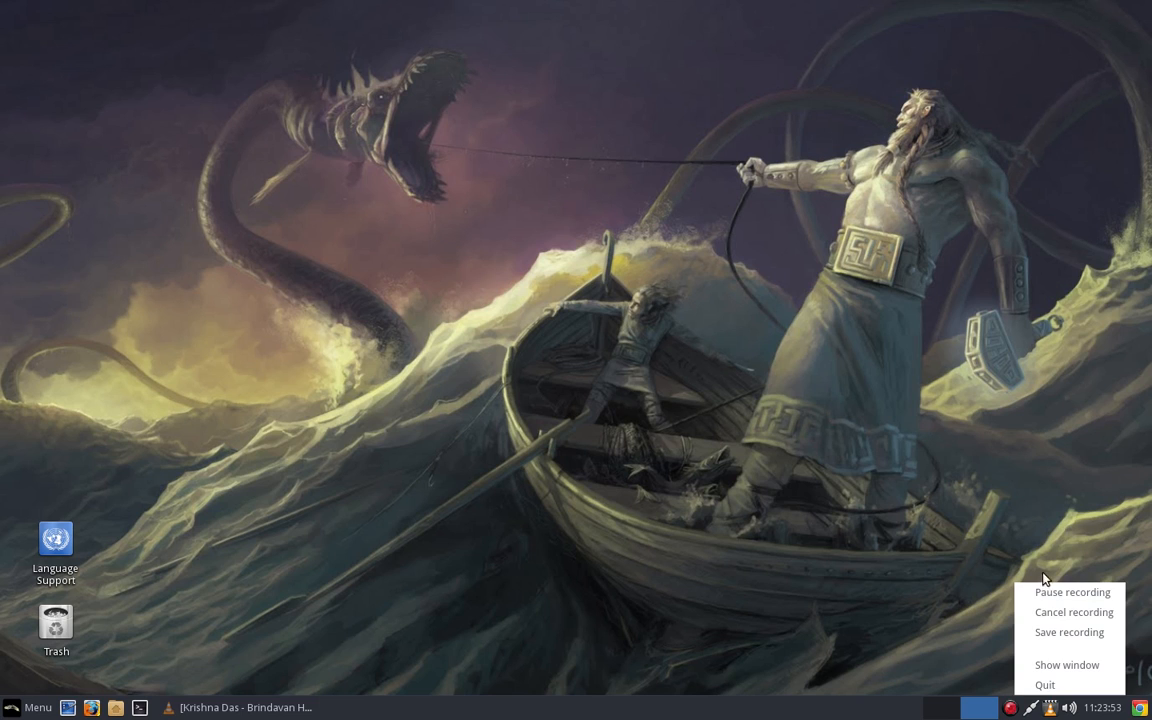